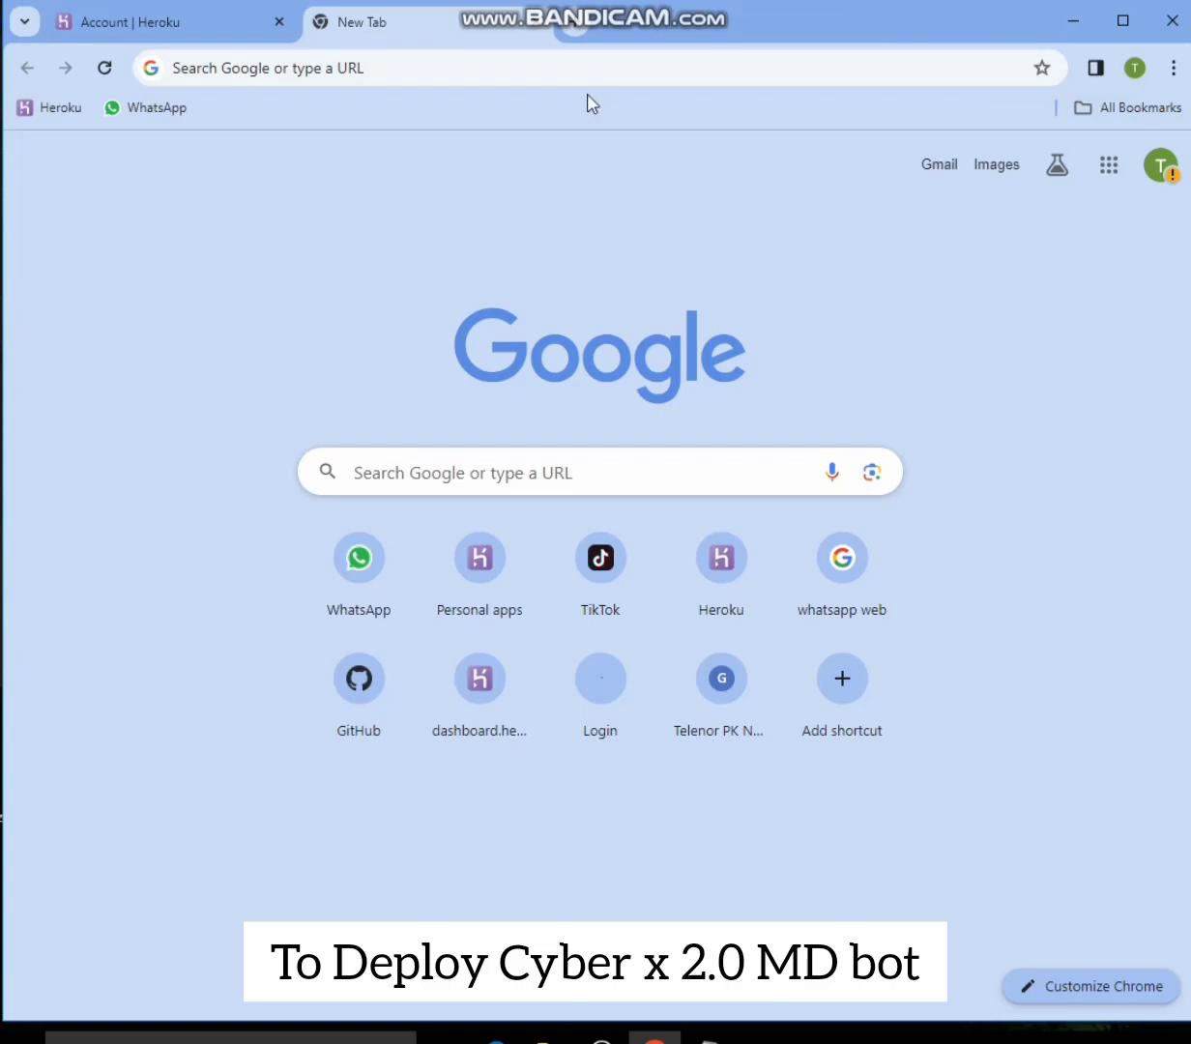
- Search Google for "cyber x md bot" and open the darkalphaxteam/CYBER-X-WHATSAPP-BOT repository on GitHub
{"action": "left_click", "coordinate": [484, 64]}
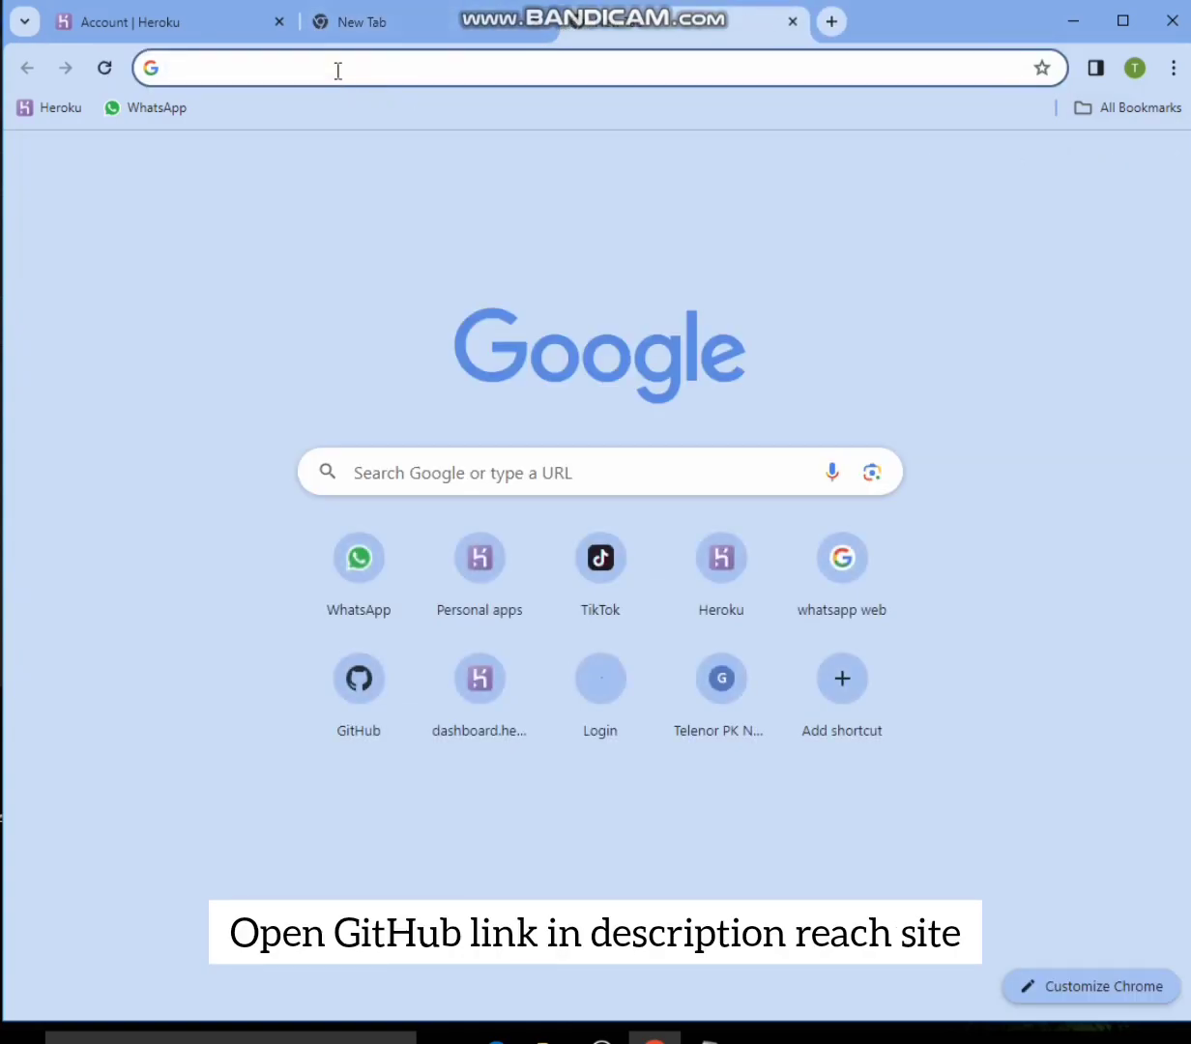
{"action": "left_click", "coordinate": [314, 125]}
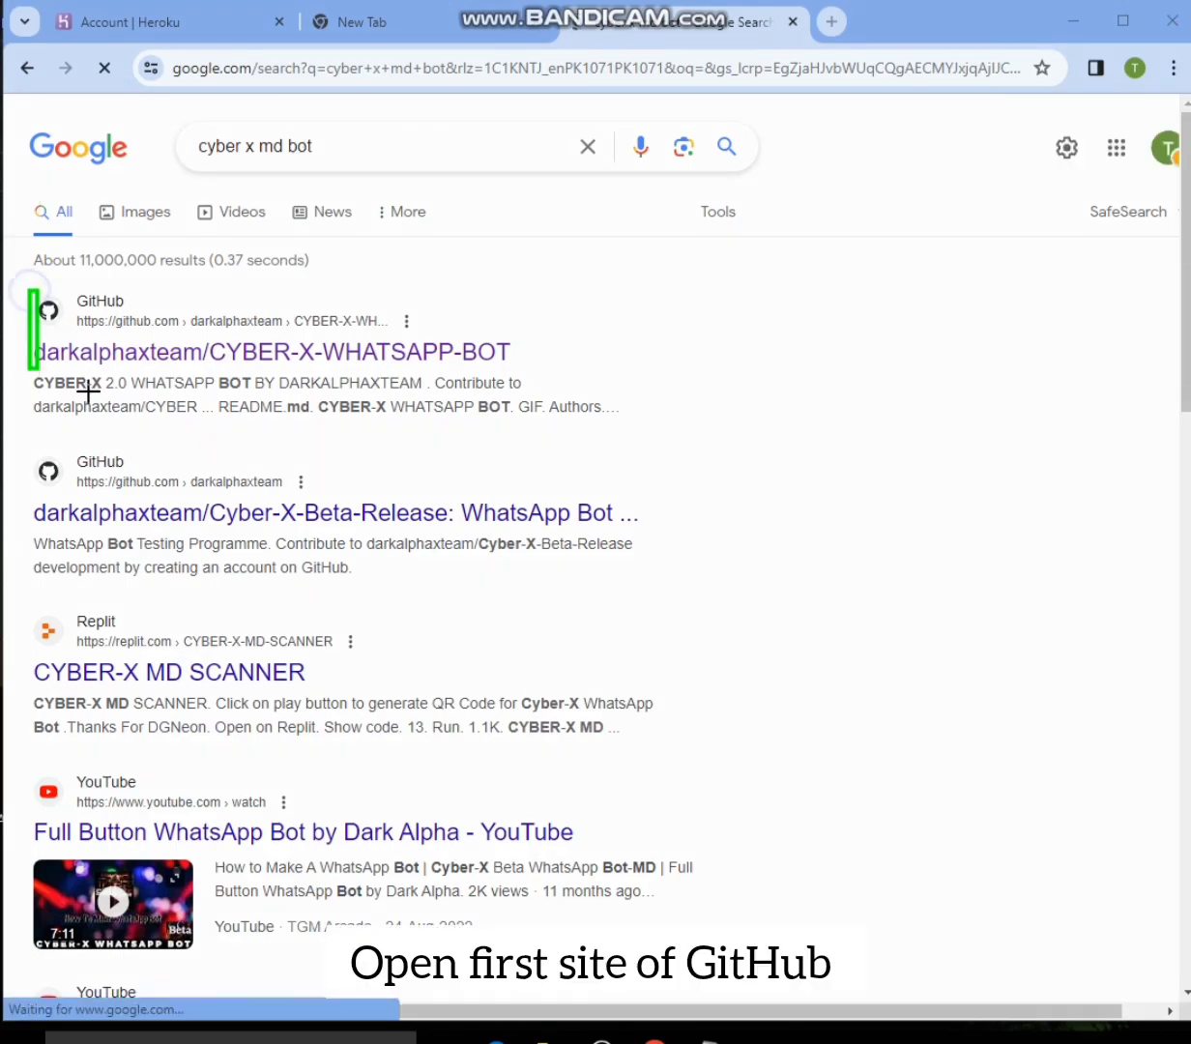
{"action": "mouse_move", "coordinate": [88, 392]}
{"action": "left_mouse_down"}
{"action": "mouse_move", "coordinate": [563, 401]}
{"action": "mouse_move", "coordinate": [577, 443]}
{"action": "mouse_move", "coordinate": [584, 407]}
{"action": "left_mouse_up"}
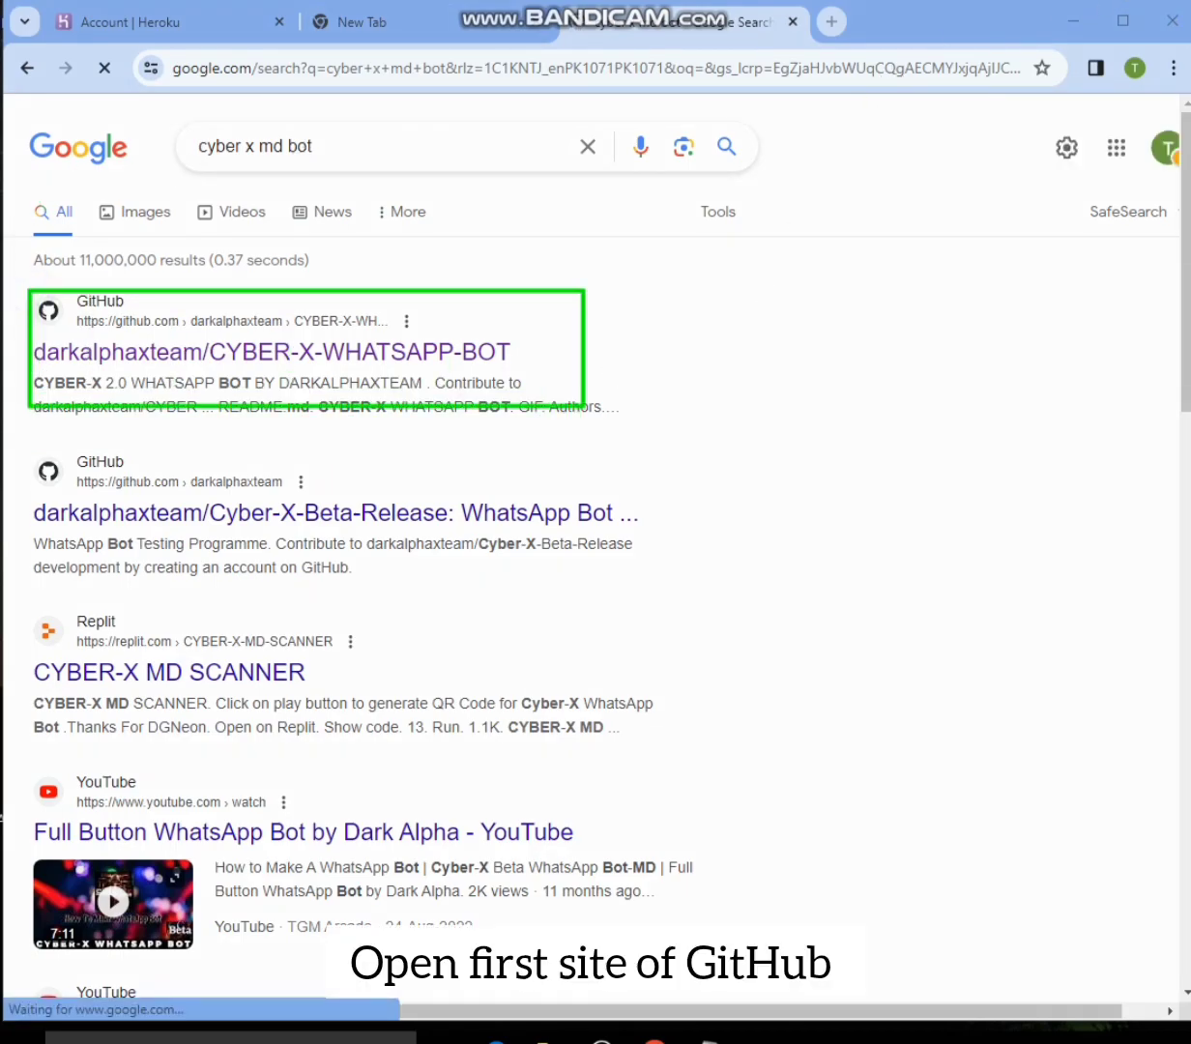
{"action": "left_click", "coordinate": [166, 342]}
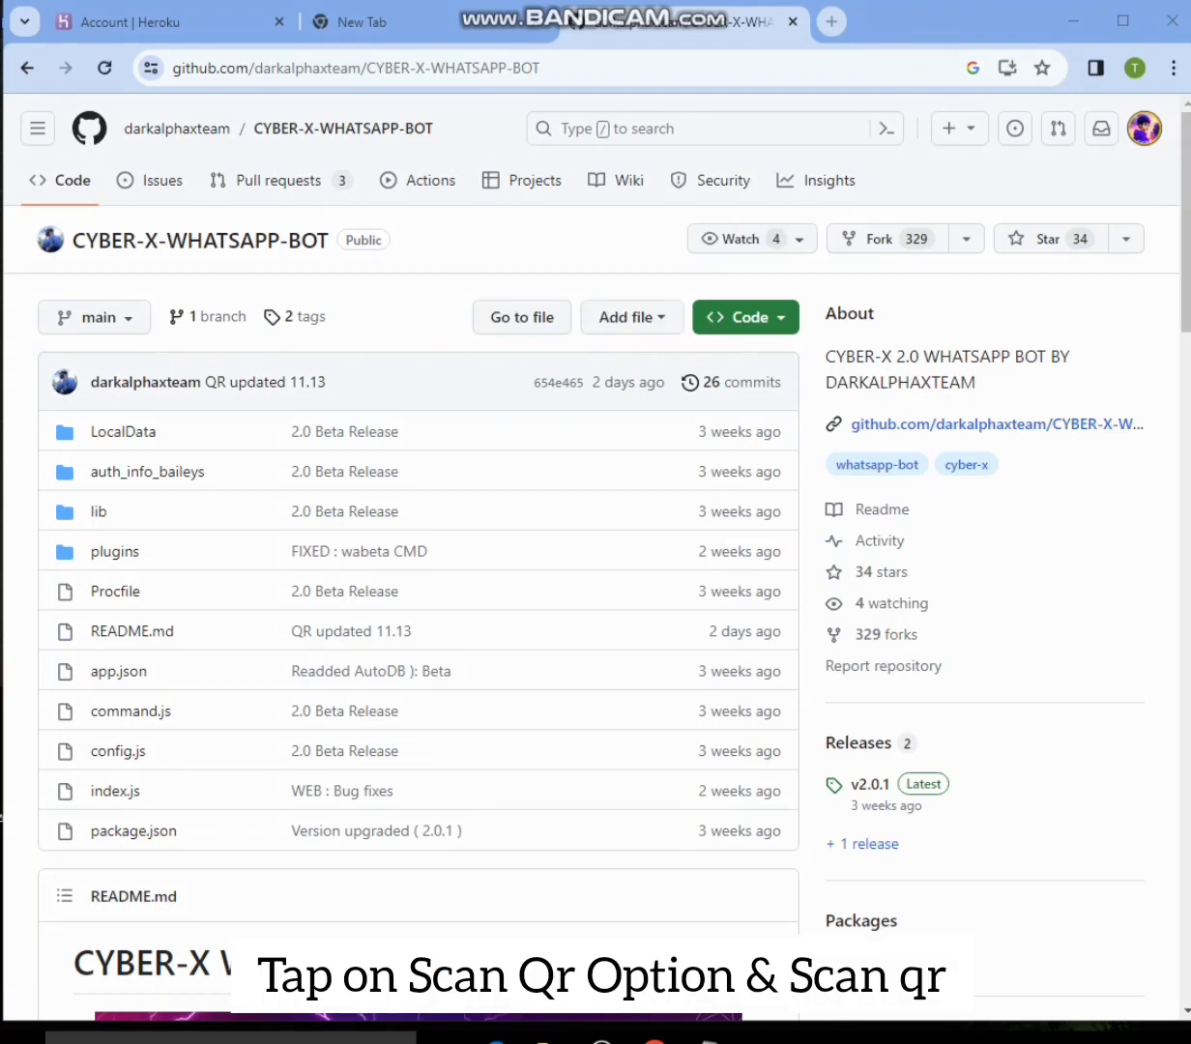
- Open the Scan QR link listed under Heroku Deployment in the repository's README
{"action": "scroll", "coordinate": [922, 177], "scroll_direction": "down", "scroll_amount": 10}
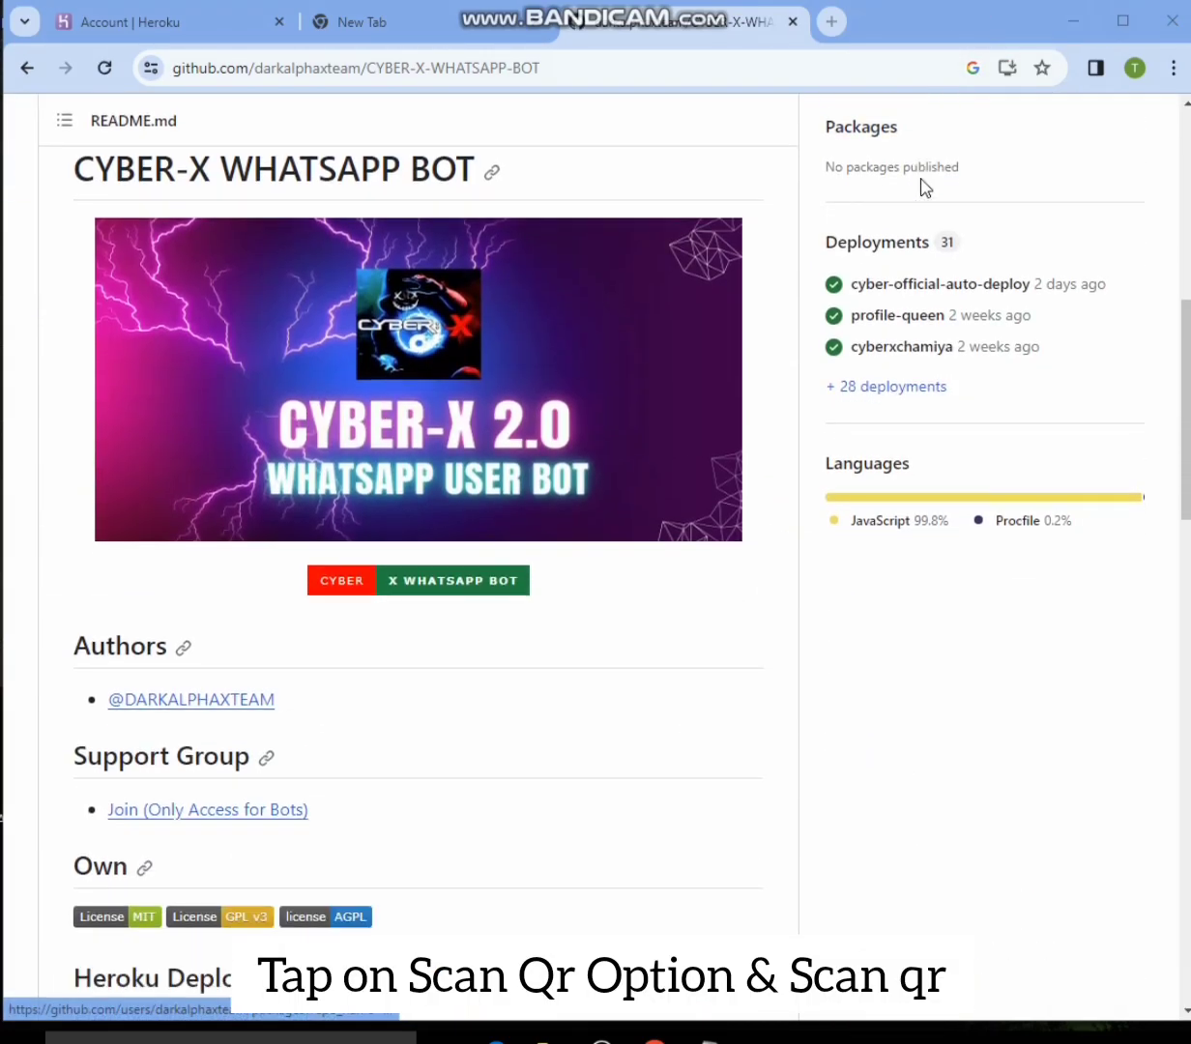
{"action": "scroll", "coordinate": [920, 181], "scroll_direction": "down", "scroll_amount": 3}
{"action": "scroll", "coordinate": [920, 181], "scroll_direction": "up", "scroll_amount": 1}
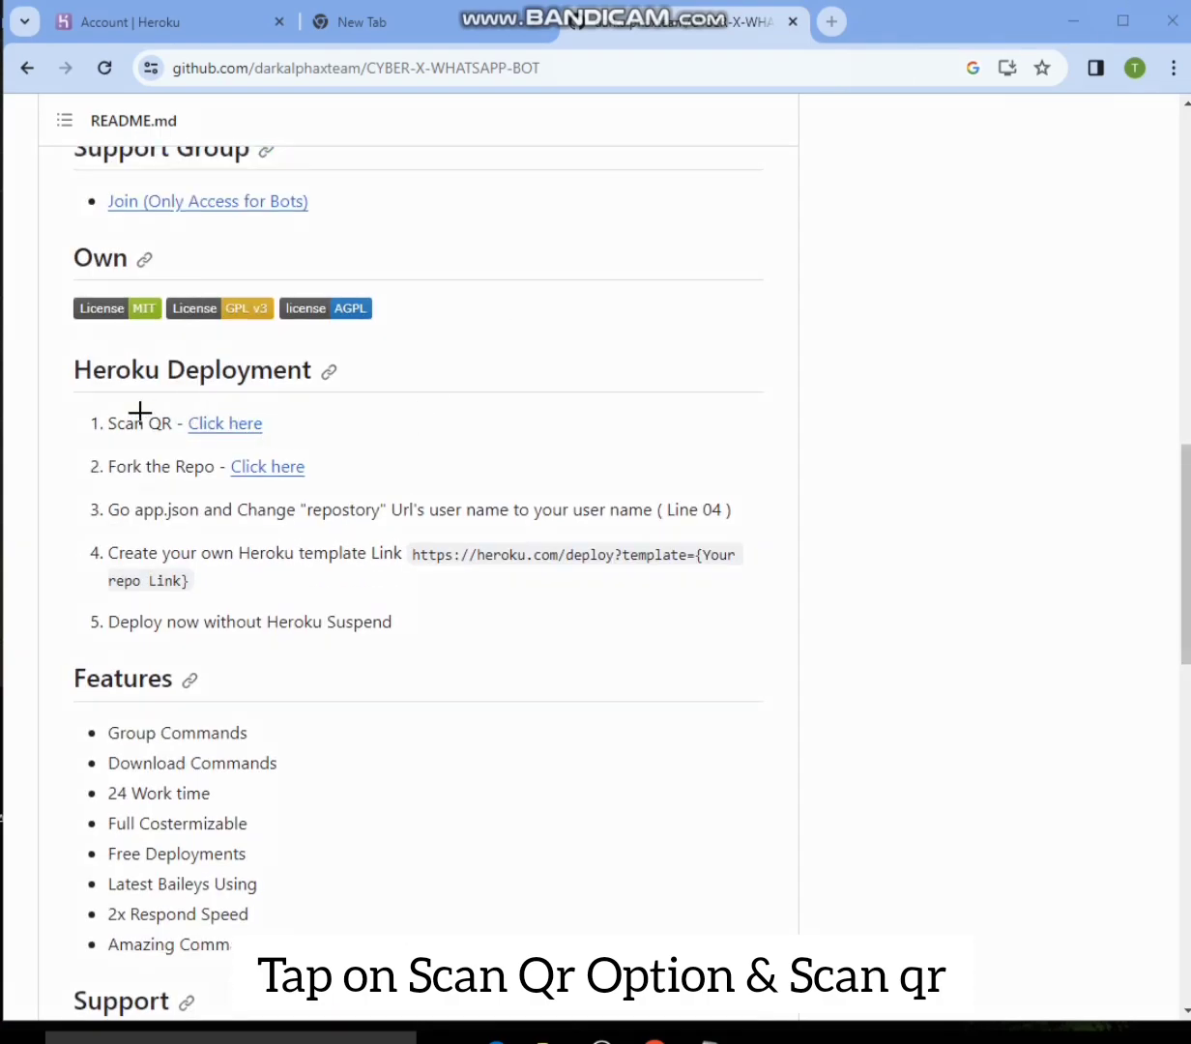
{"action": "mouse_move", "coordinate": [95, 393]}
{"action": "left_mouse_down"}
{"action": "mouse_move", "coordinate": [175, 438]}
{"action": "mouse_move", "coordinate": [293, 440]}
{"action": "left_mouse_up"}
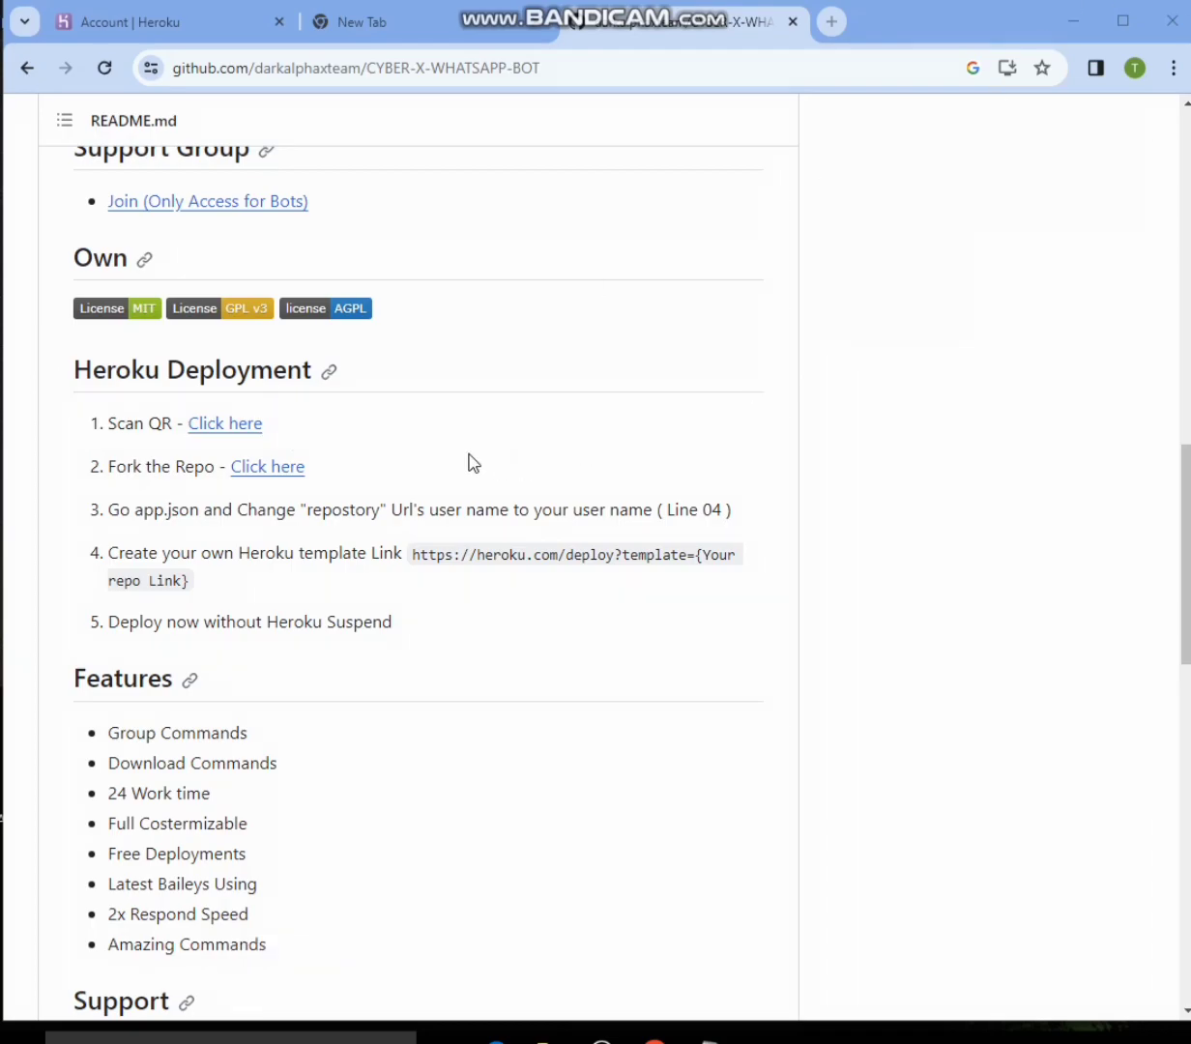
{"action": "left_click", "coordinate": [233, 424]}
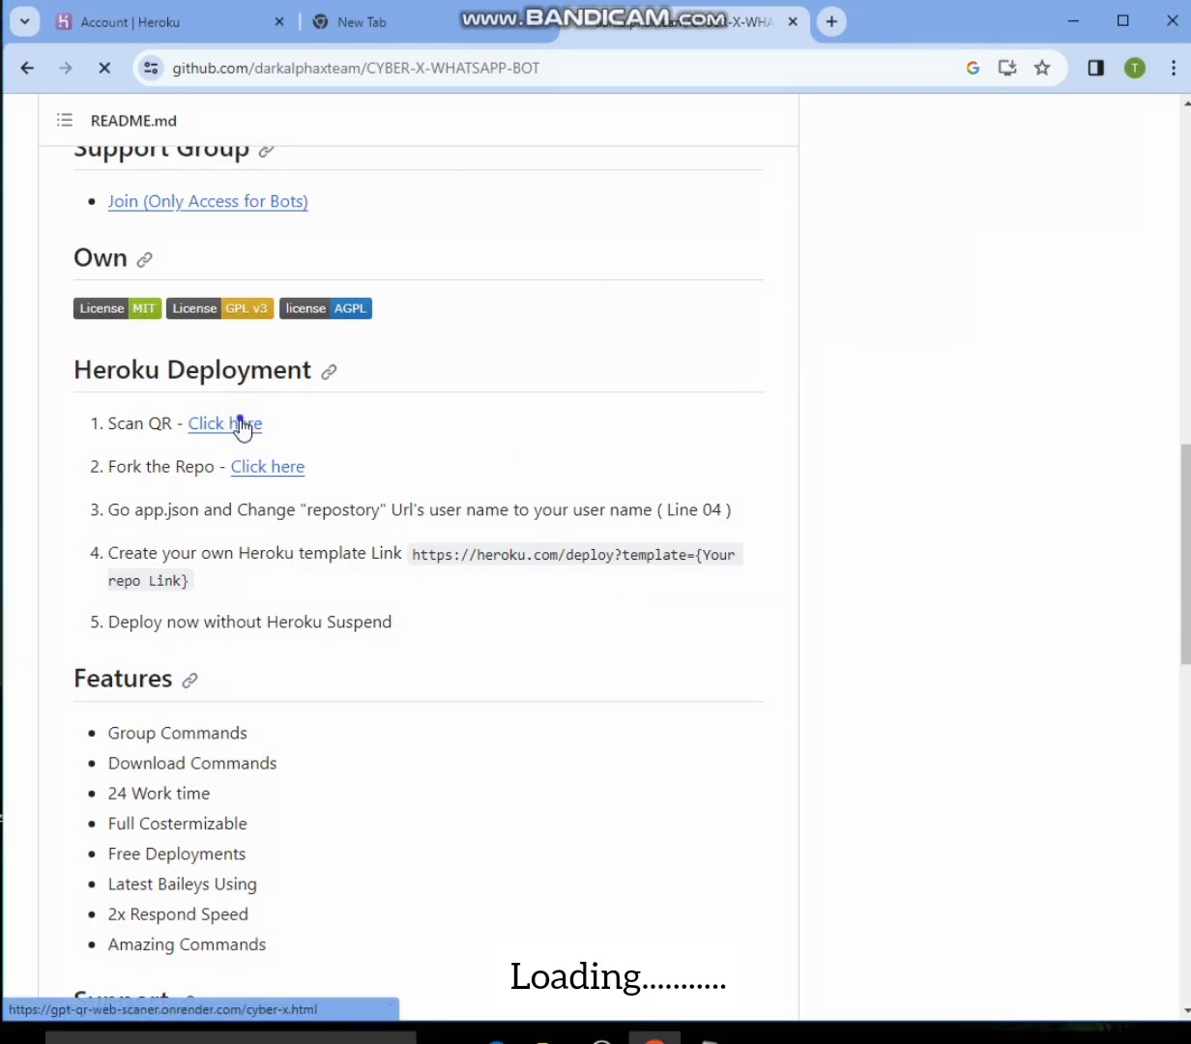
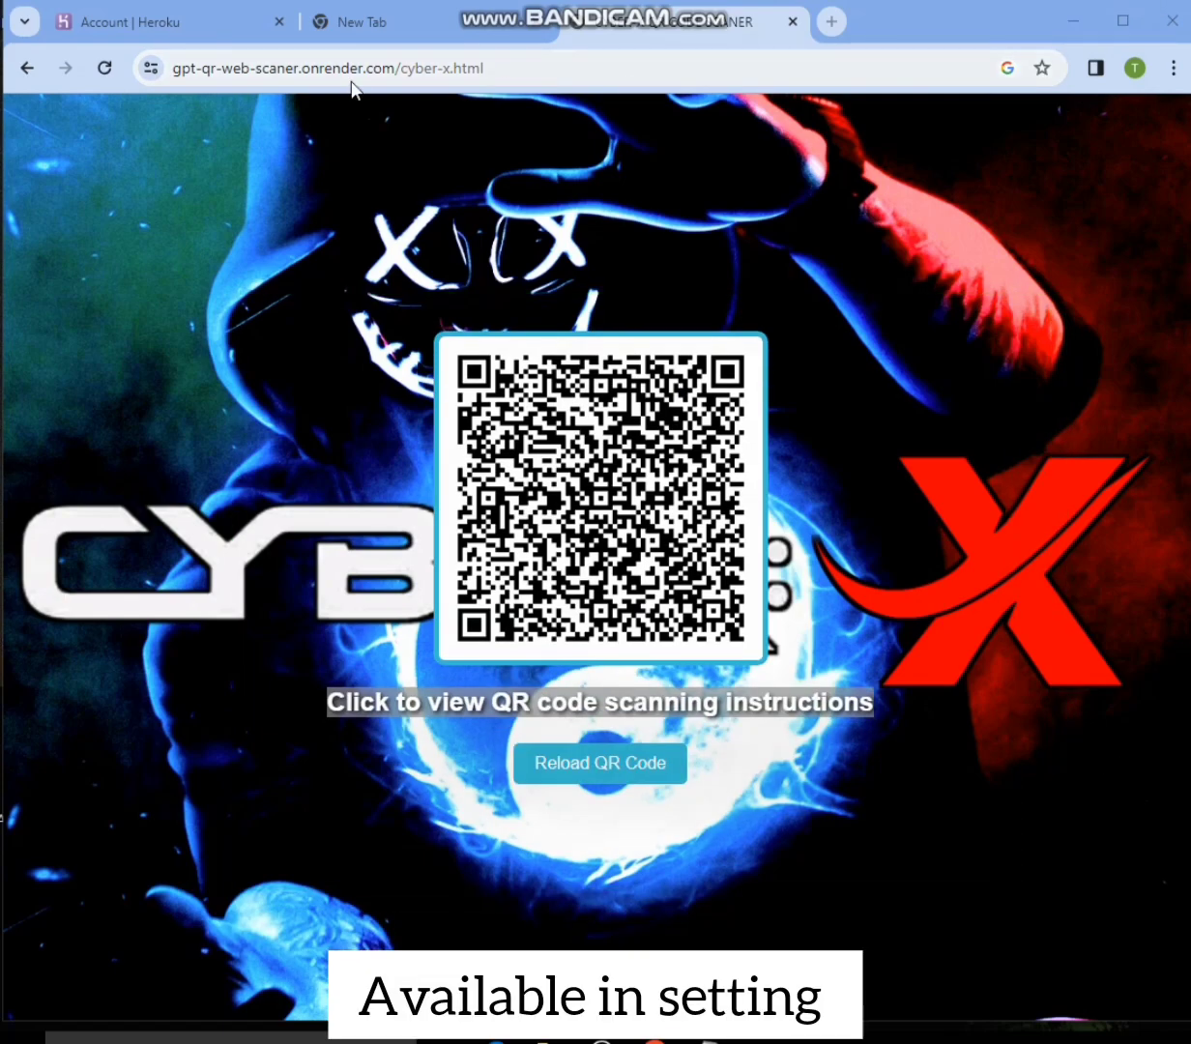
- Return to the repository's README and open the Fork the Repo link under Heroku Deployment
{"action": "left_click", "coordinate": [26, 67]}
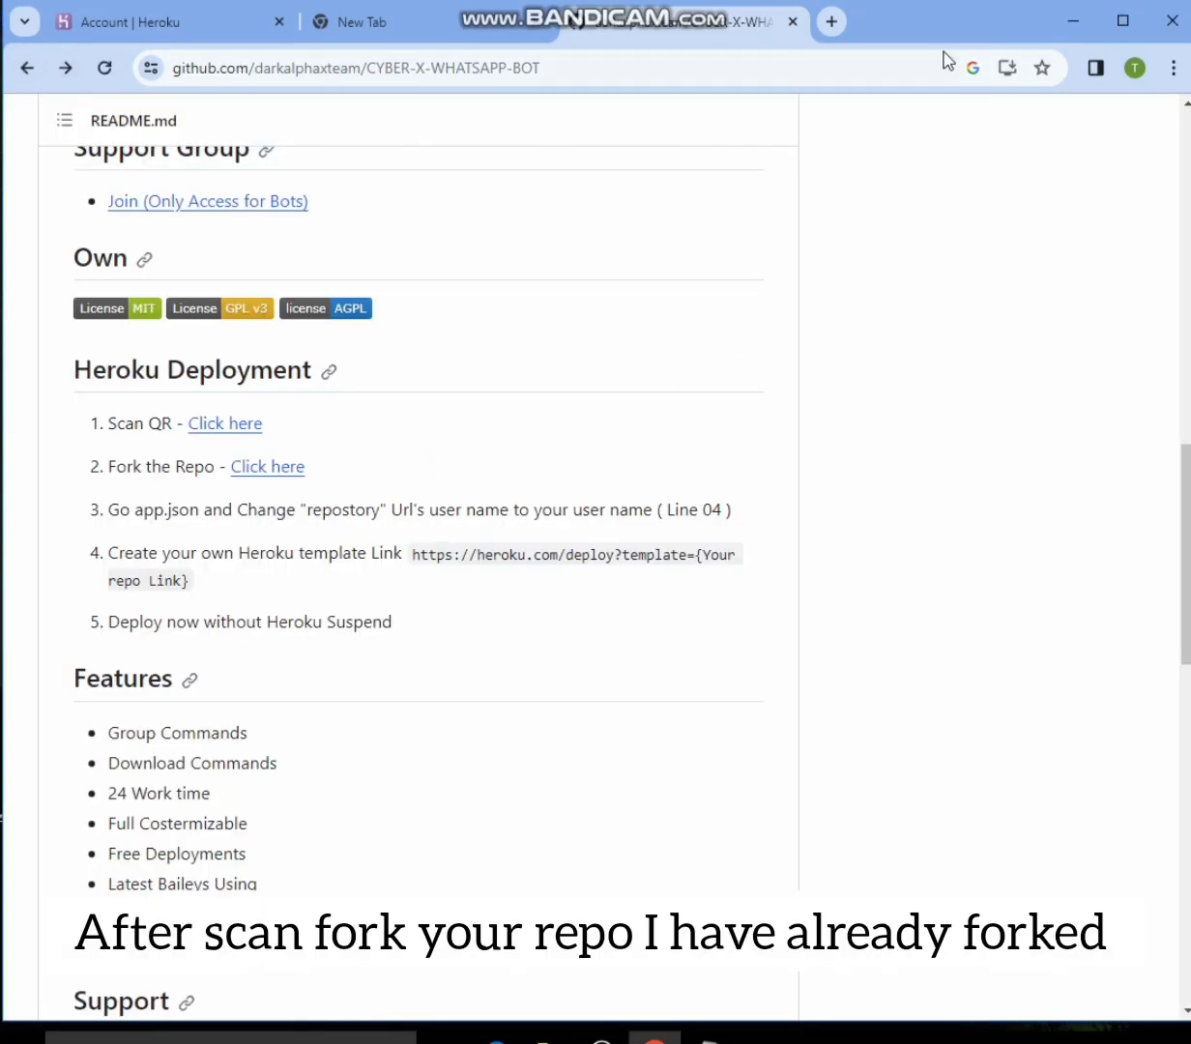
{"action": "left_click", "coordinate": [1142, 0]}
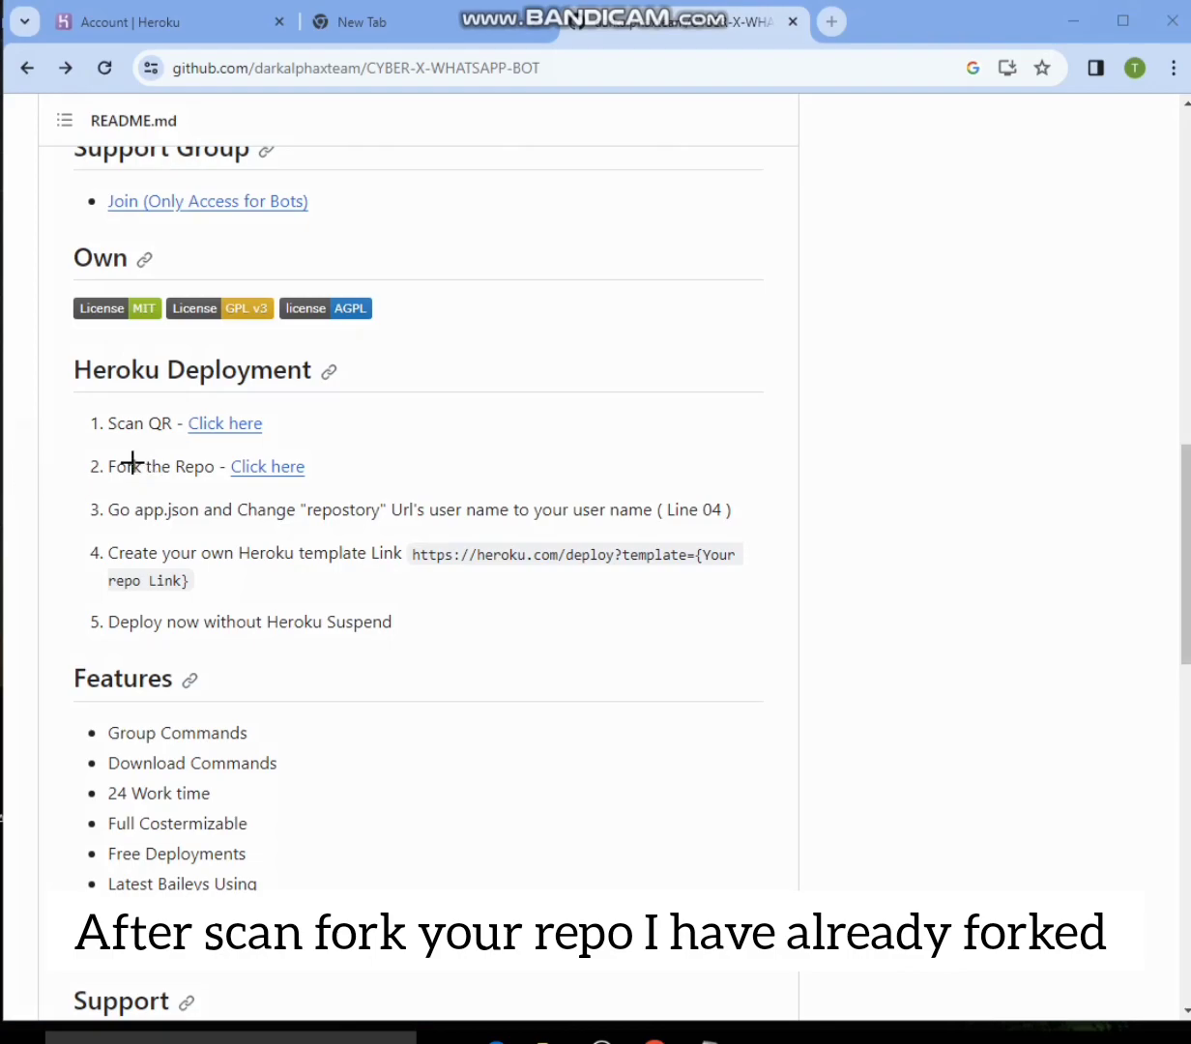
{"action": "mouse_move", "coordinate": [72, 443]}
{"action": "left_mouse_down"}
{"action": "mouse_move", "coordinate": [313, 518]}
{"action": "mouse_move", "coordinate": [406, 489]}
{"action": "left_mouse_up"}
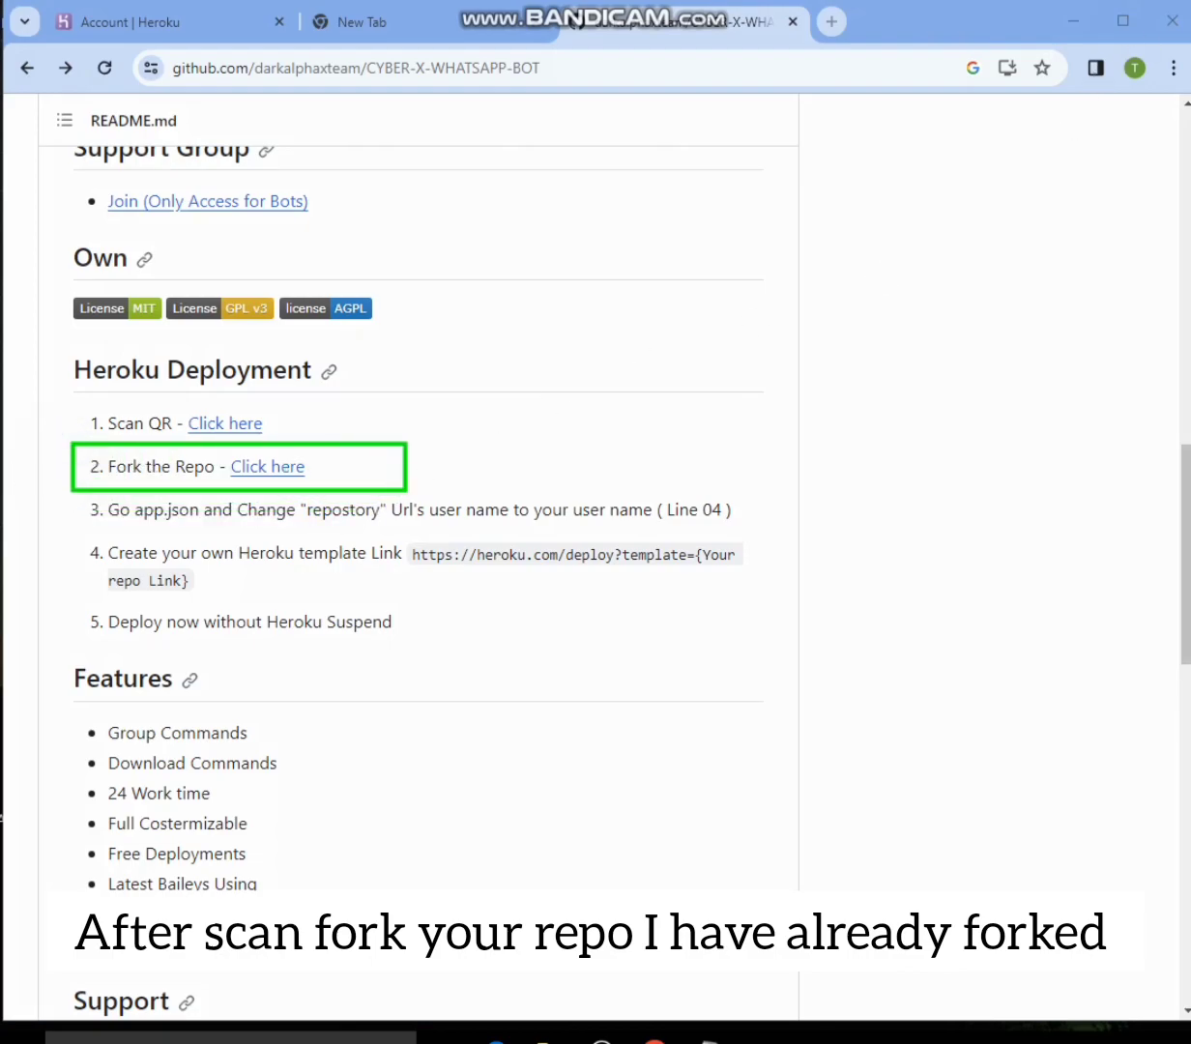
{"action": "key", "text": "Escape"}
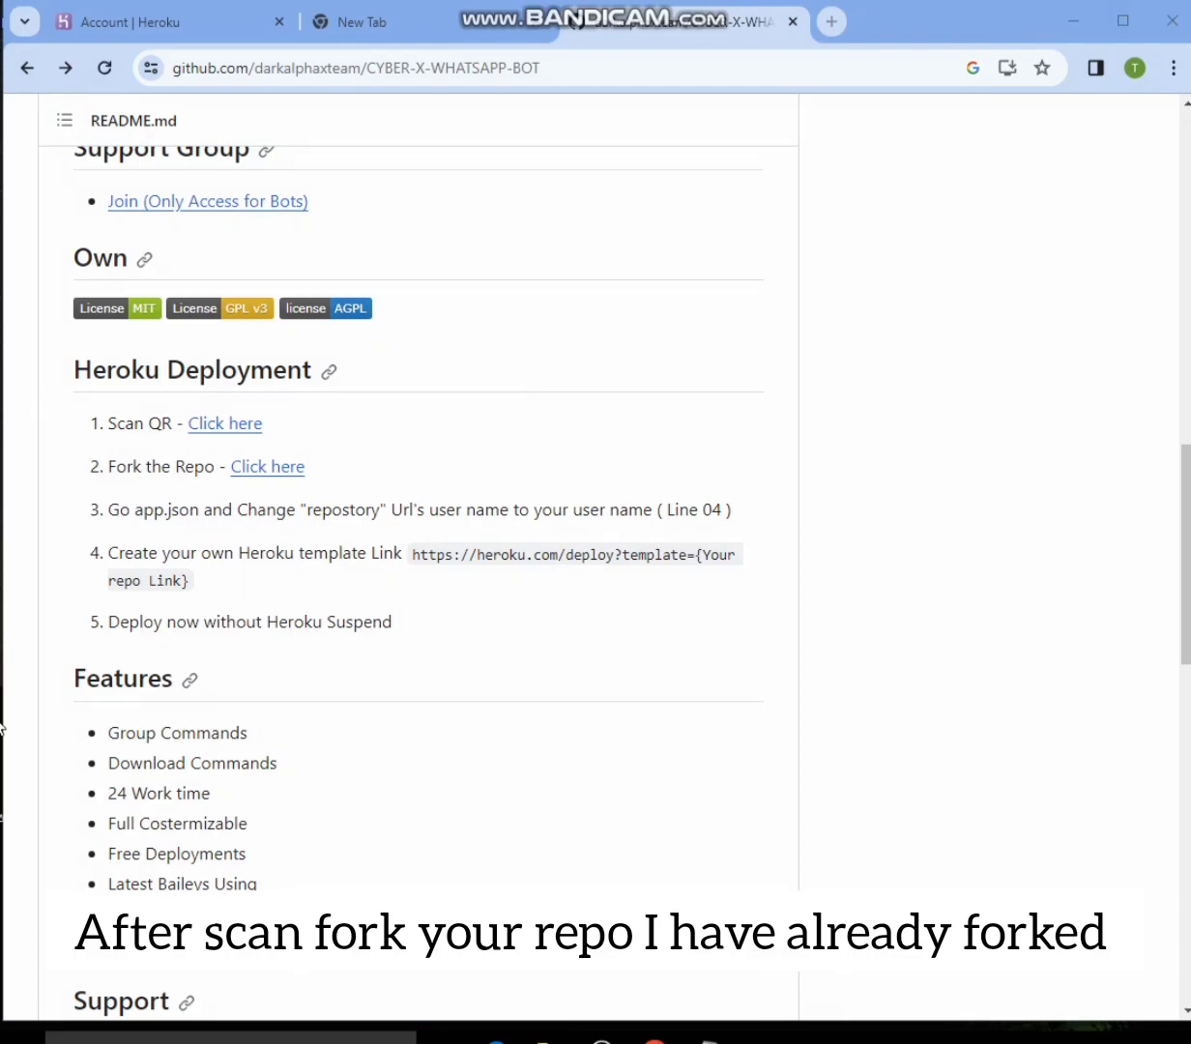
{"action": "left_click", "coordinate": [273, 469]}
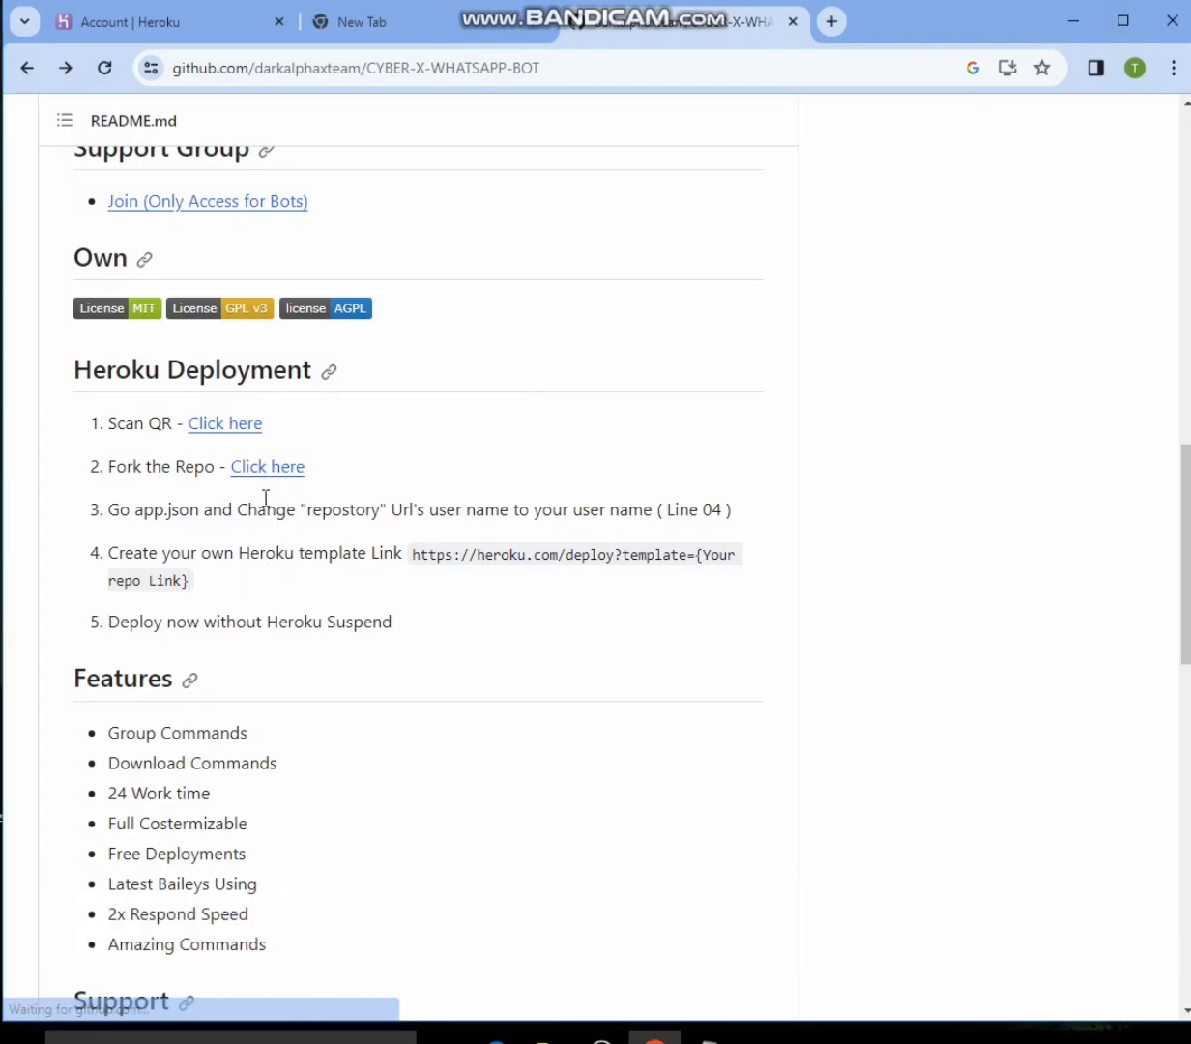
{"action": "left_click", "coordinate": [267, 471]}
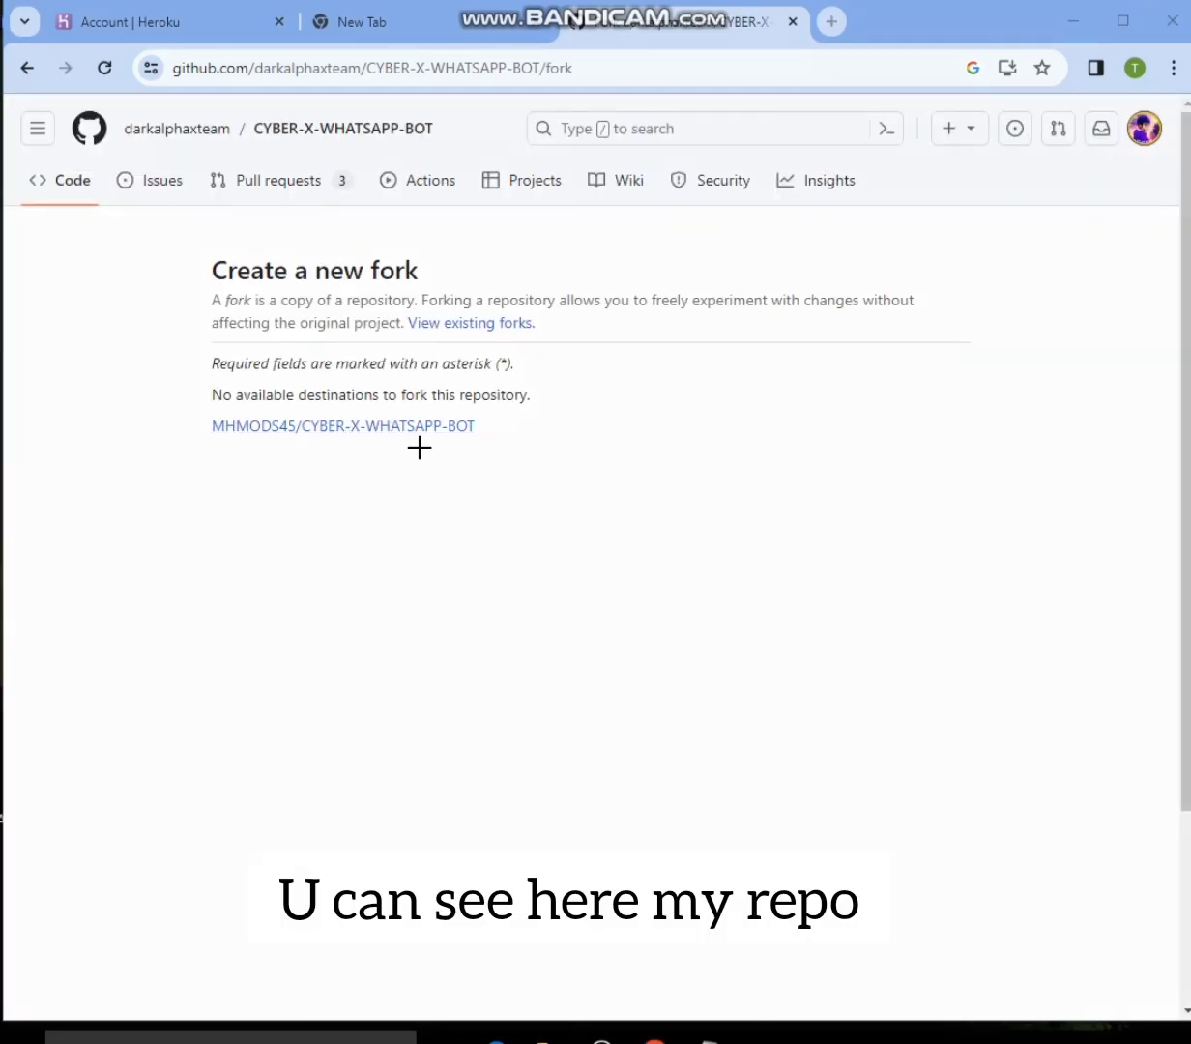
- Open the existing fork MHMODS45/CYBER-X-WHATSAPP-BOT from the Create a new fork page
{"action": "mouse_move", "coordinate": [162, 386]}
{"action": "left_mouse_down"}
{"action": "mouse_move", "coordinate": [500, 478]}
{"action": "mouse_move", "coordinate": [527, 474]}
{"action": "left_mouse_up"}
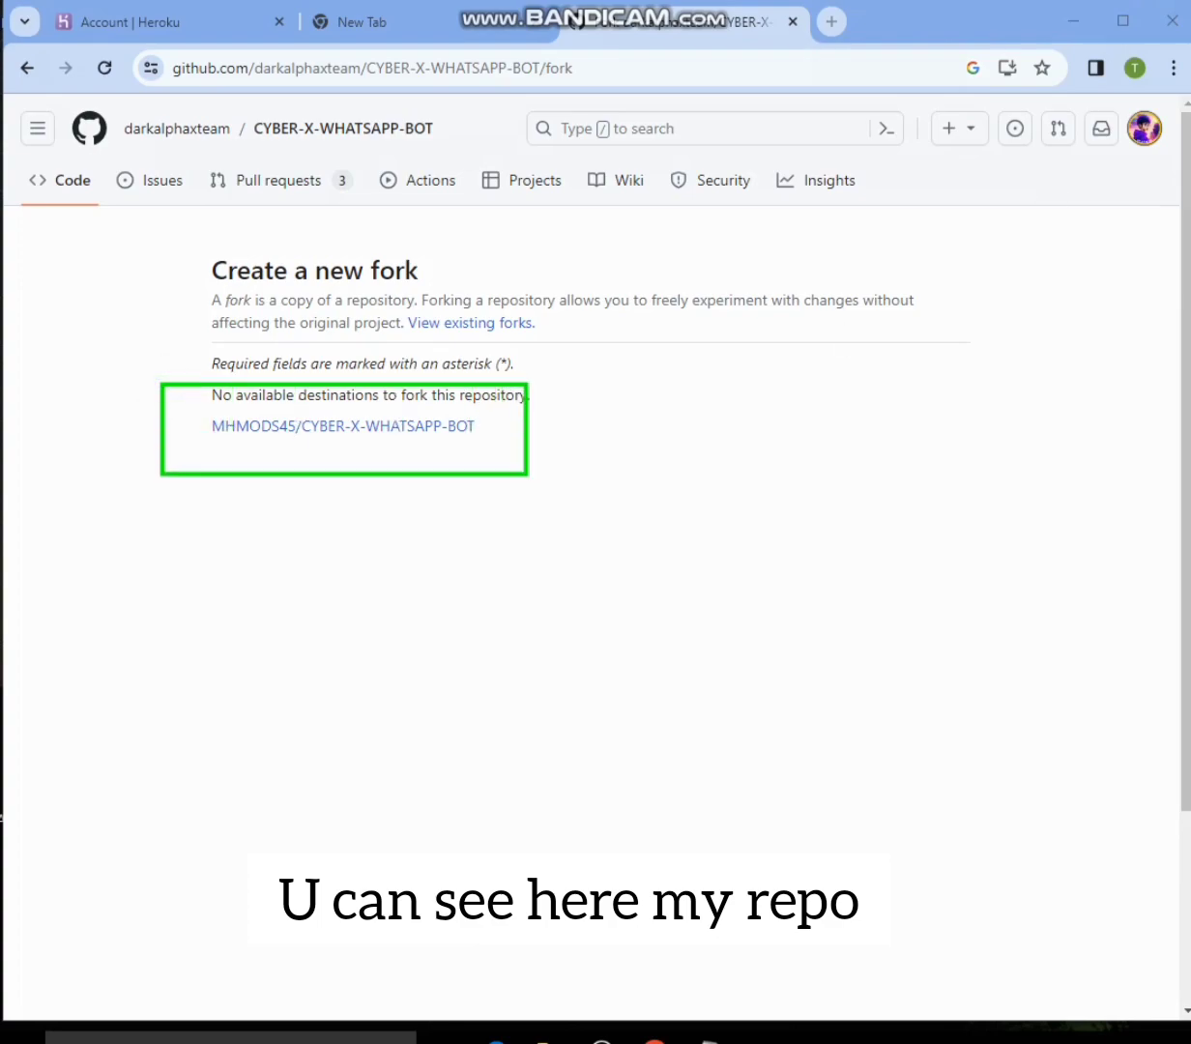
{"action": "key", "text": "Escape"}
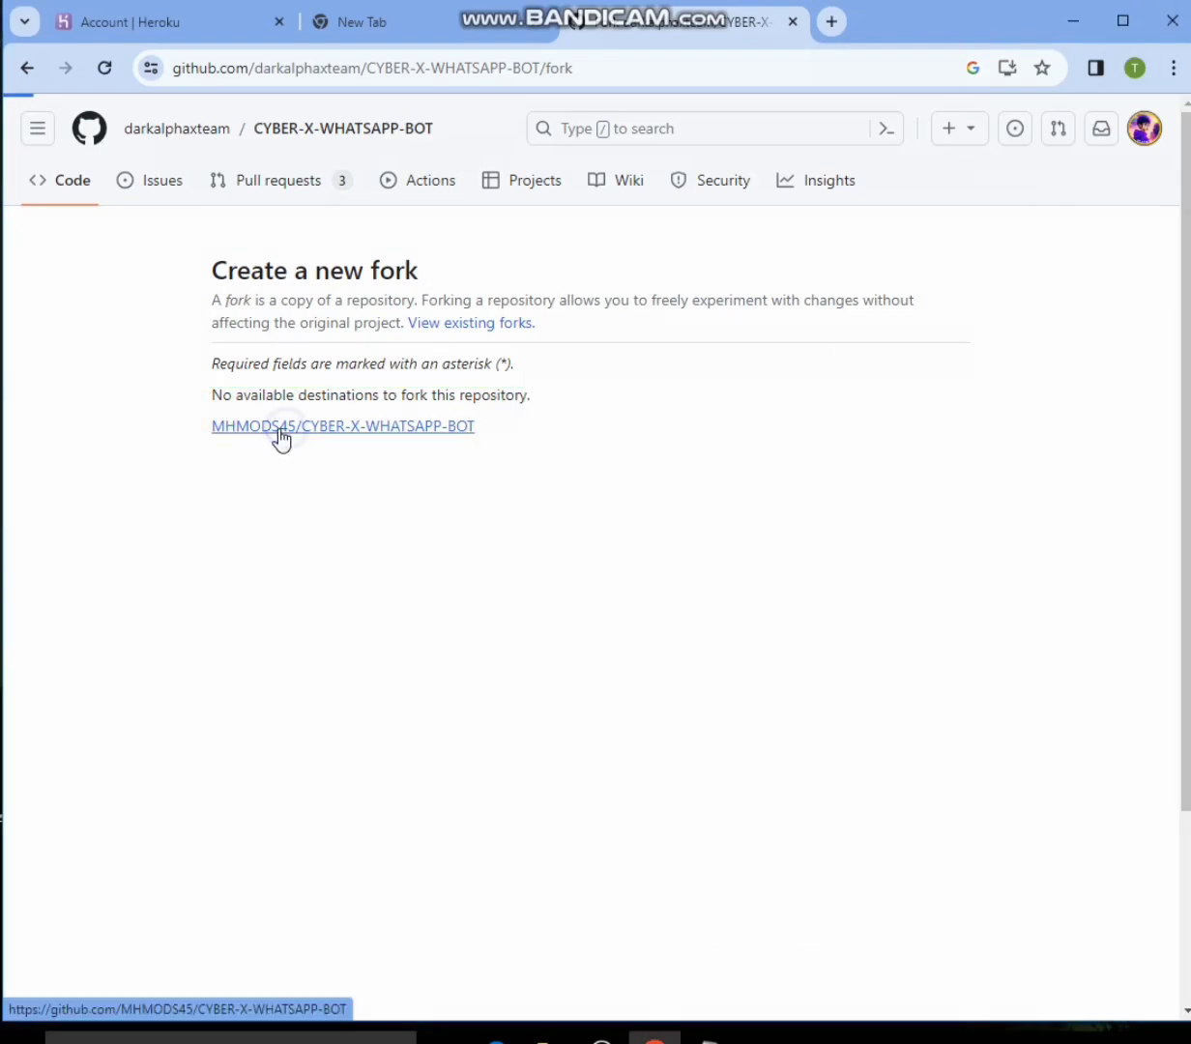
{"action": "left_click", "coordinate": [277, 429]}
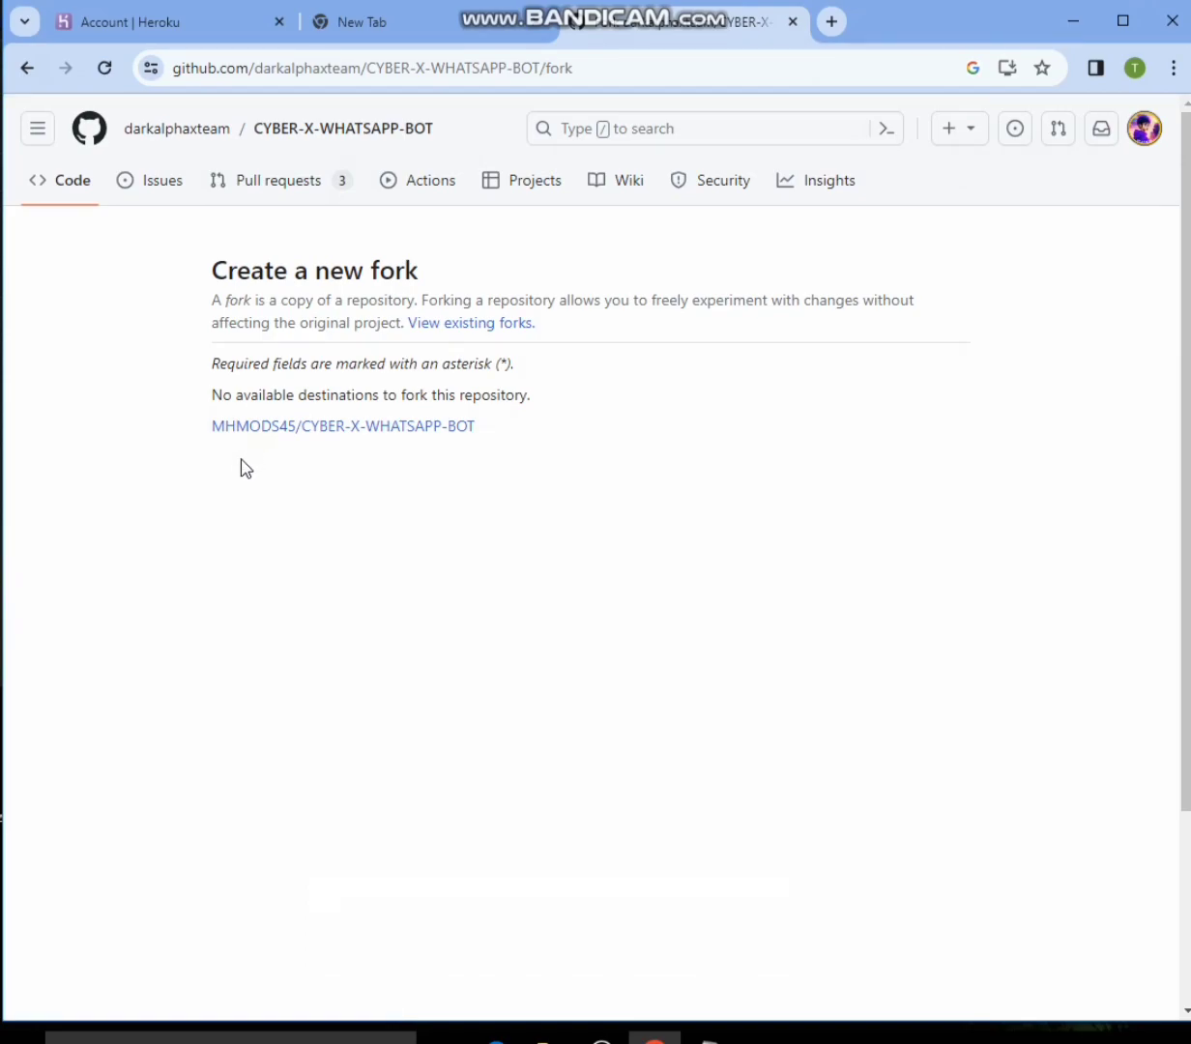
{"action": "left_click", "coordinate": [266, 433]}
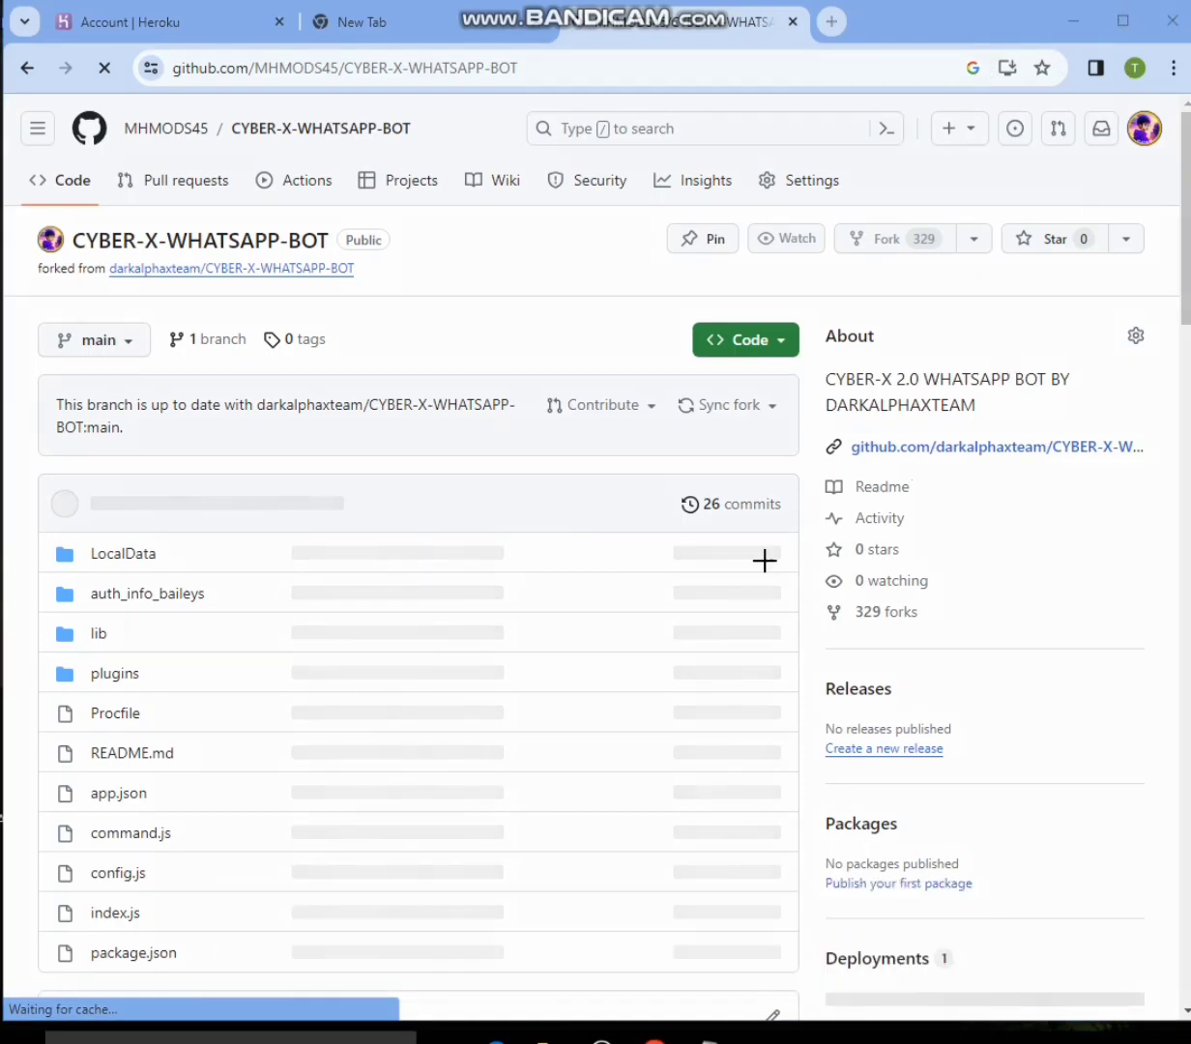
- Open app.json in the forked repository for editing
{"action": "mouse_move", "coordinate": [39, 771]}
{"action": "left_mouse_down"}
{"action": "mouse_move", "coordinate": [79, 791]}
{"action": "mouse_move", "coordinate": [535, 832]}
{"action": "mouse_move", "coordinate": [837, 826]}
{"action": "mouse_move", "coordinate": [837, 813]}
{"action": "mouse_move", "coordinate": [788, 810]}
{"action": "left_mouse_up"}
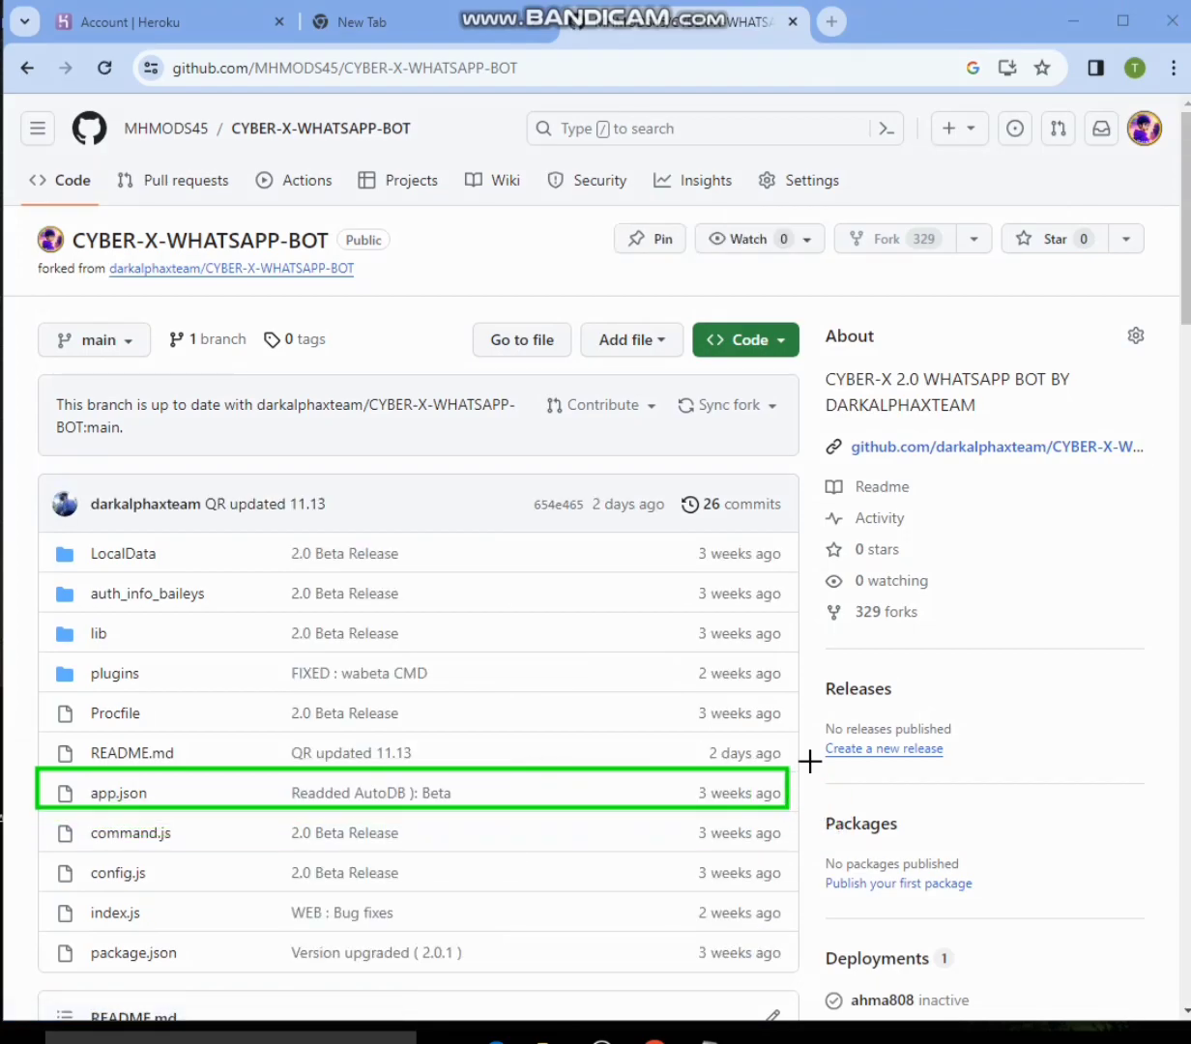
{"action": "left_click", "coordinate": [1125, 1]}
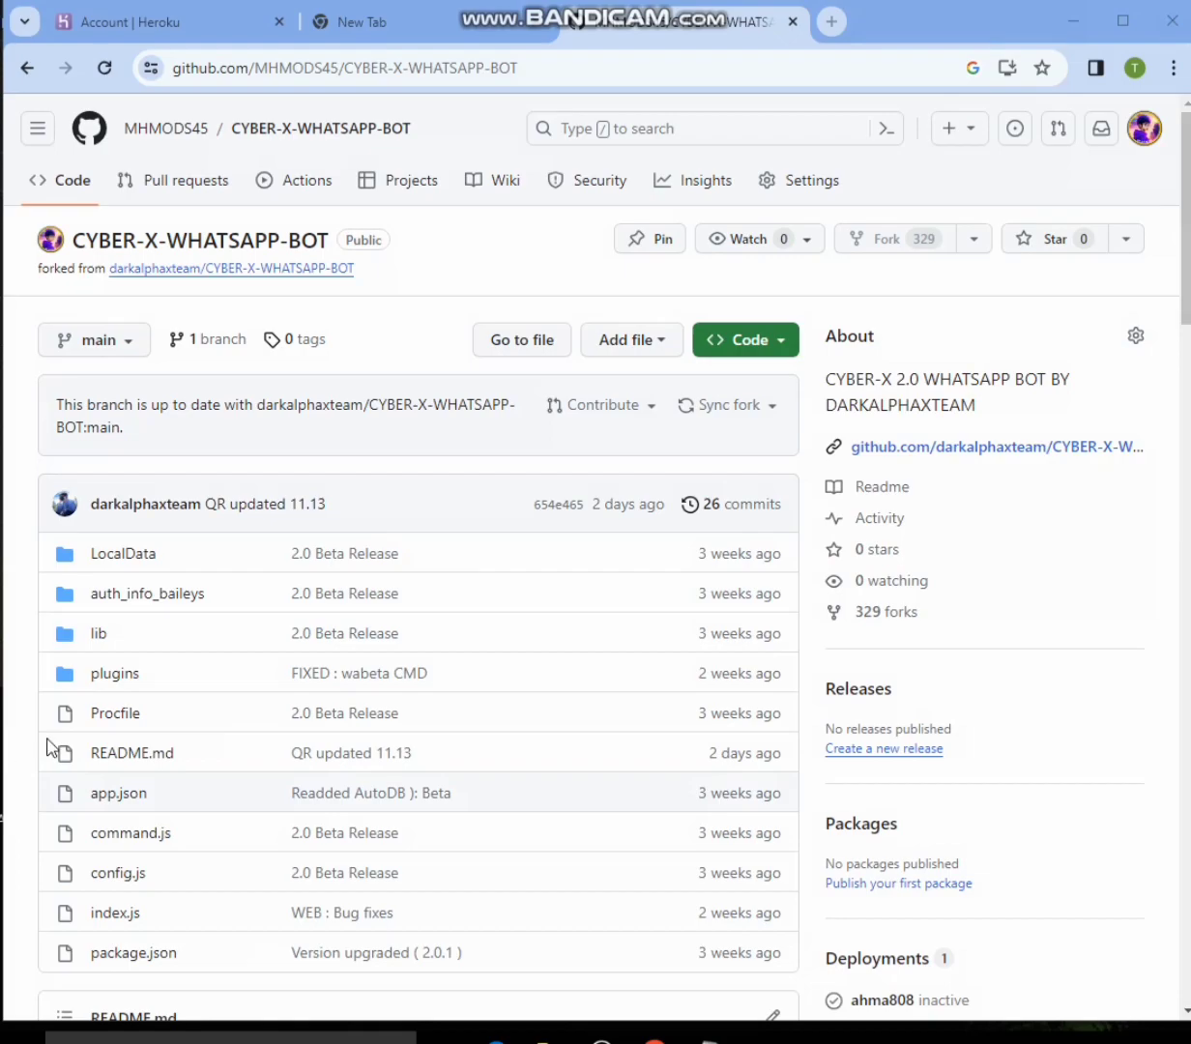
{"action": "left_click", "coordinate": [120, 793]}
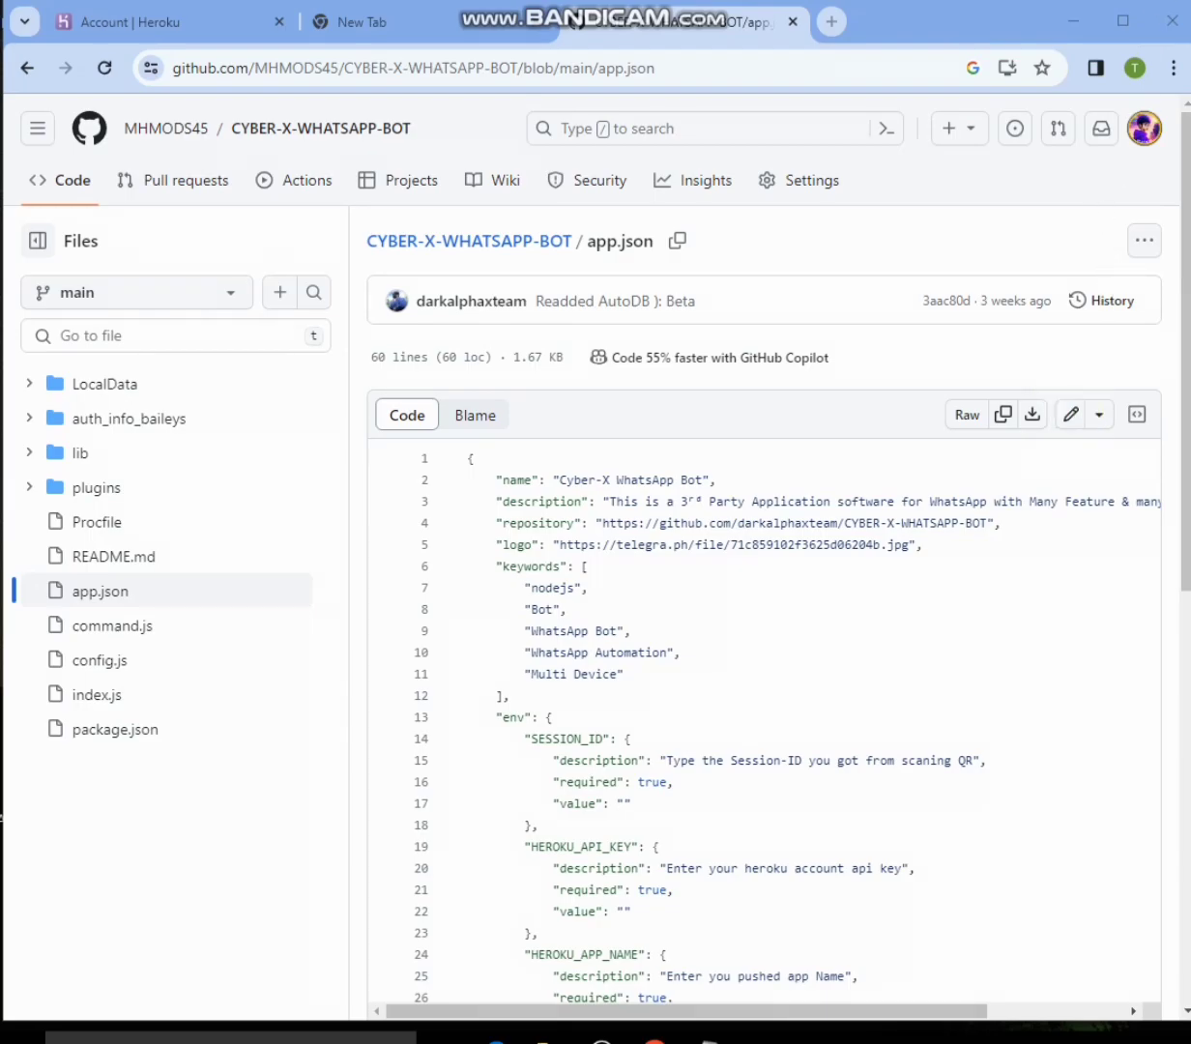
{"action": "left_click", "coordinate": [1070, 418]}
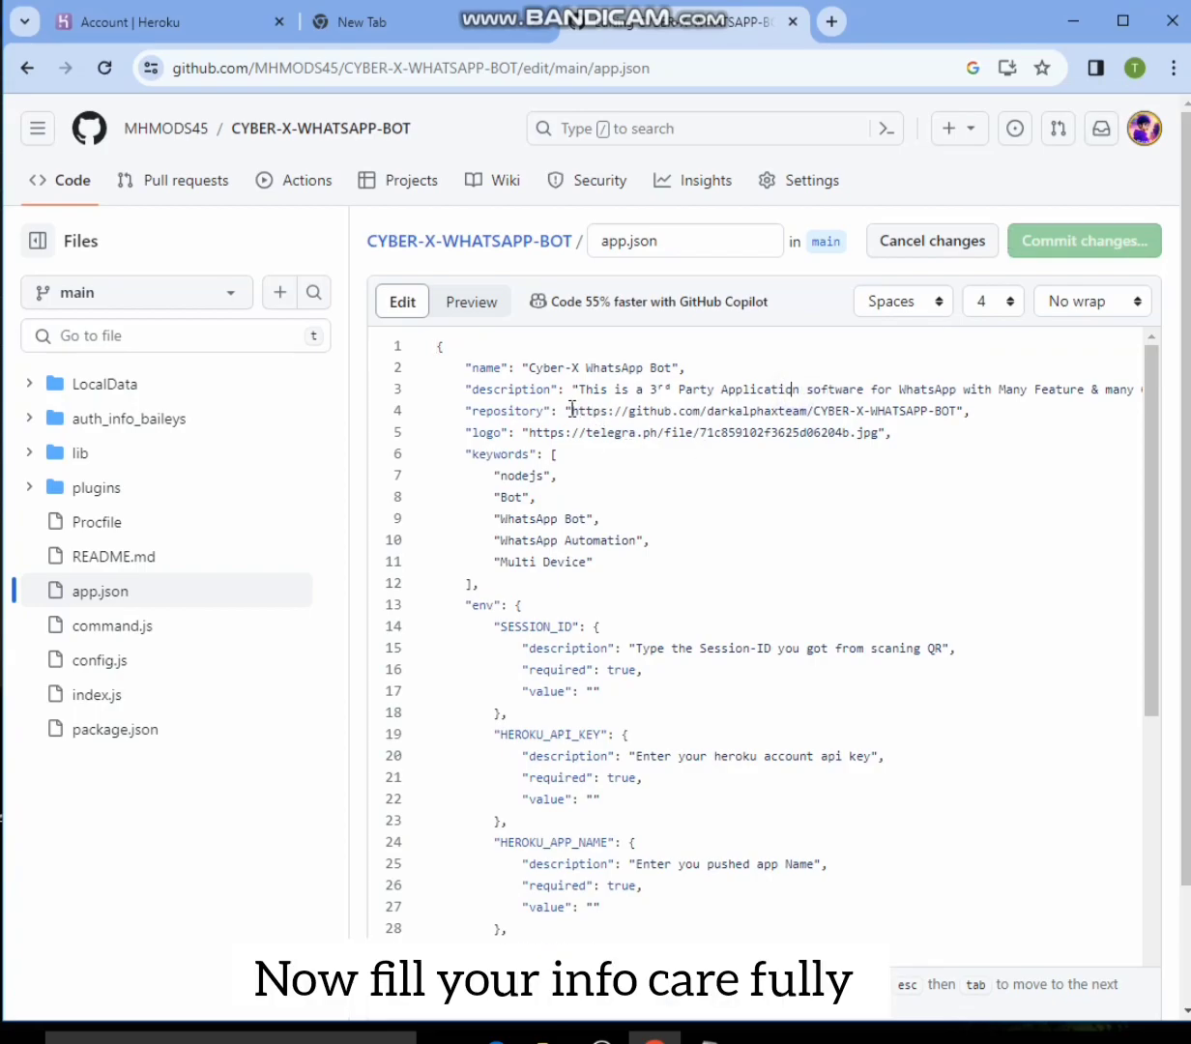
{"action": "left_click_drag", "start_coordinate": [570, 408], "coordinate": [951, 408]}
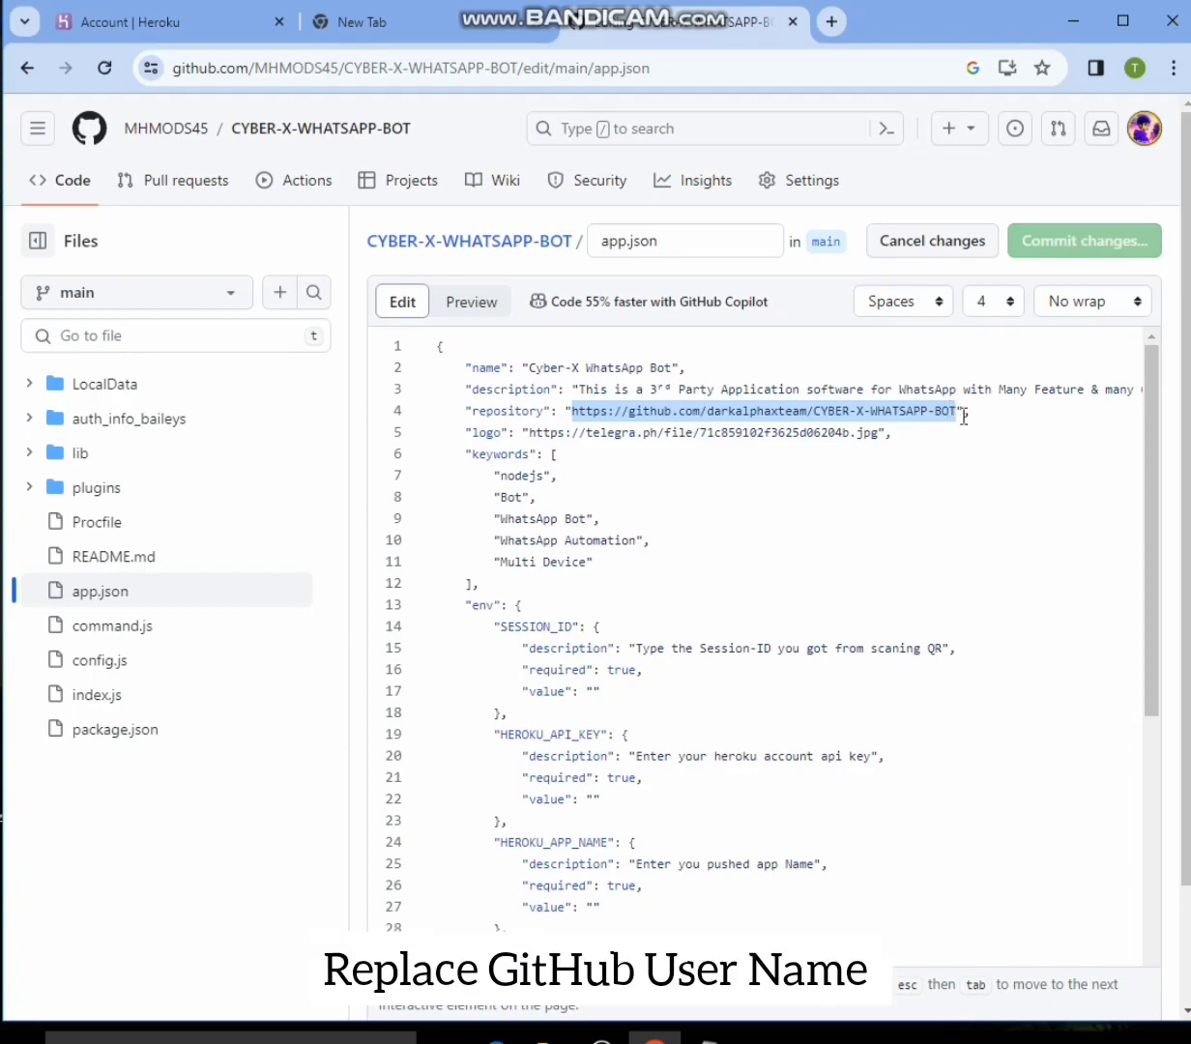
{"action": "left_click", "coordinate": [967, 445]}
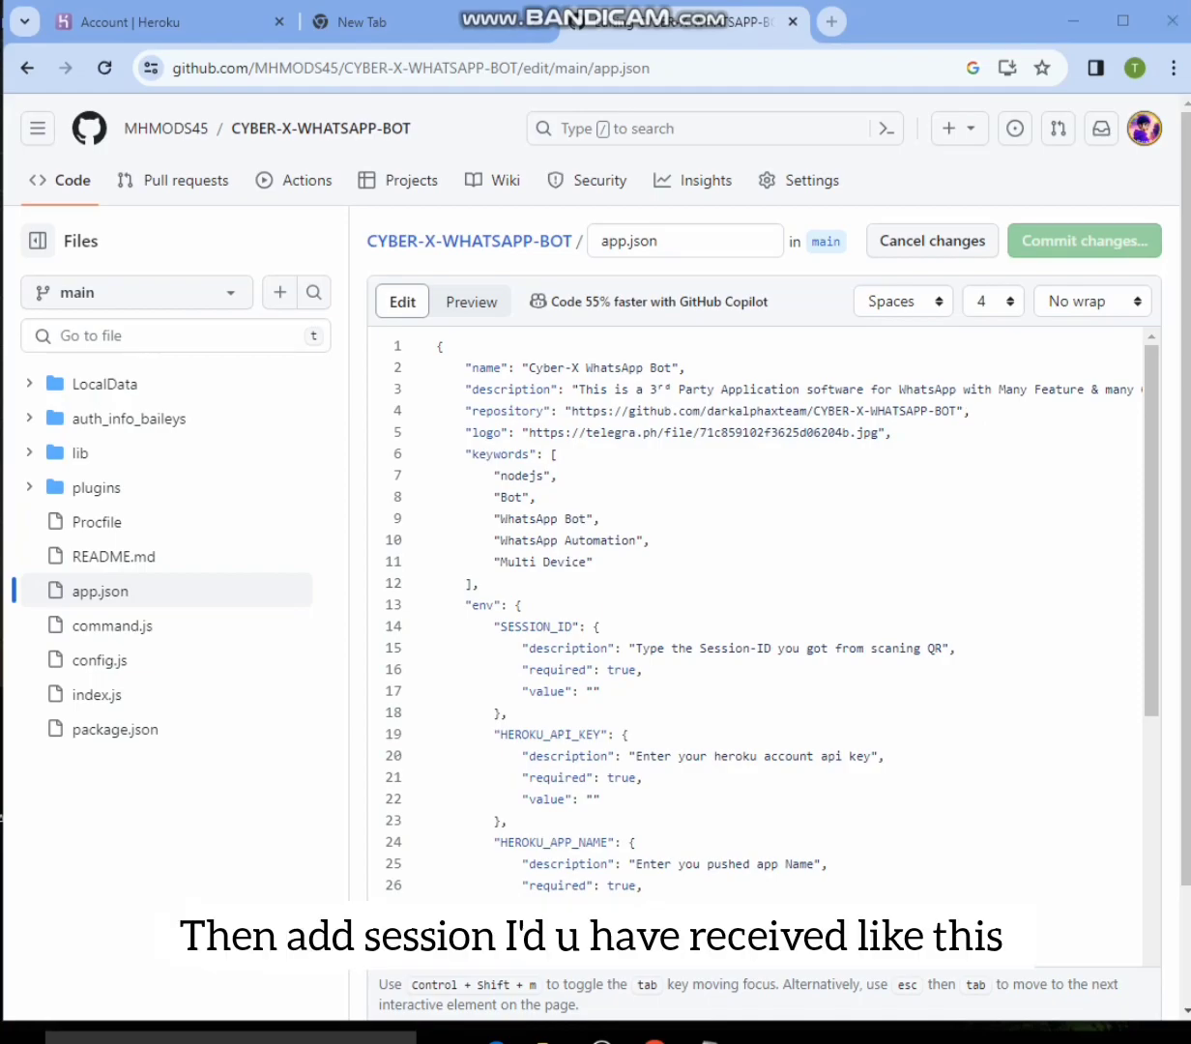
- Switch to the Notepad text document, copy the bot session ID, and close the document
{"action": "key", "text": "alt+Tab"}
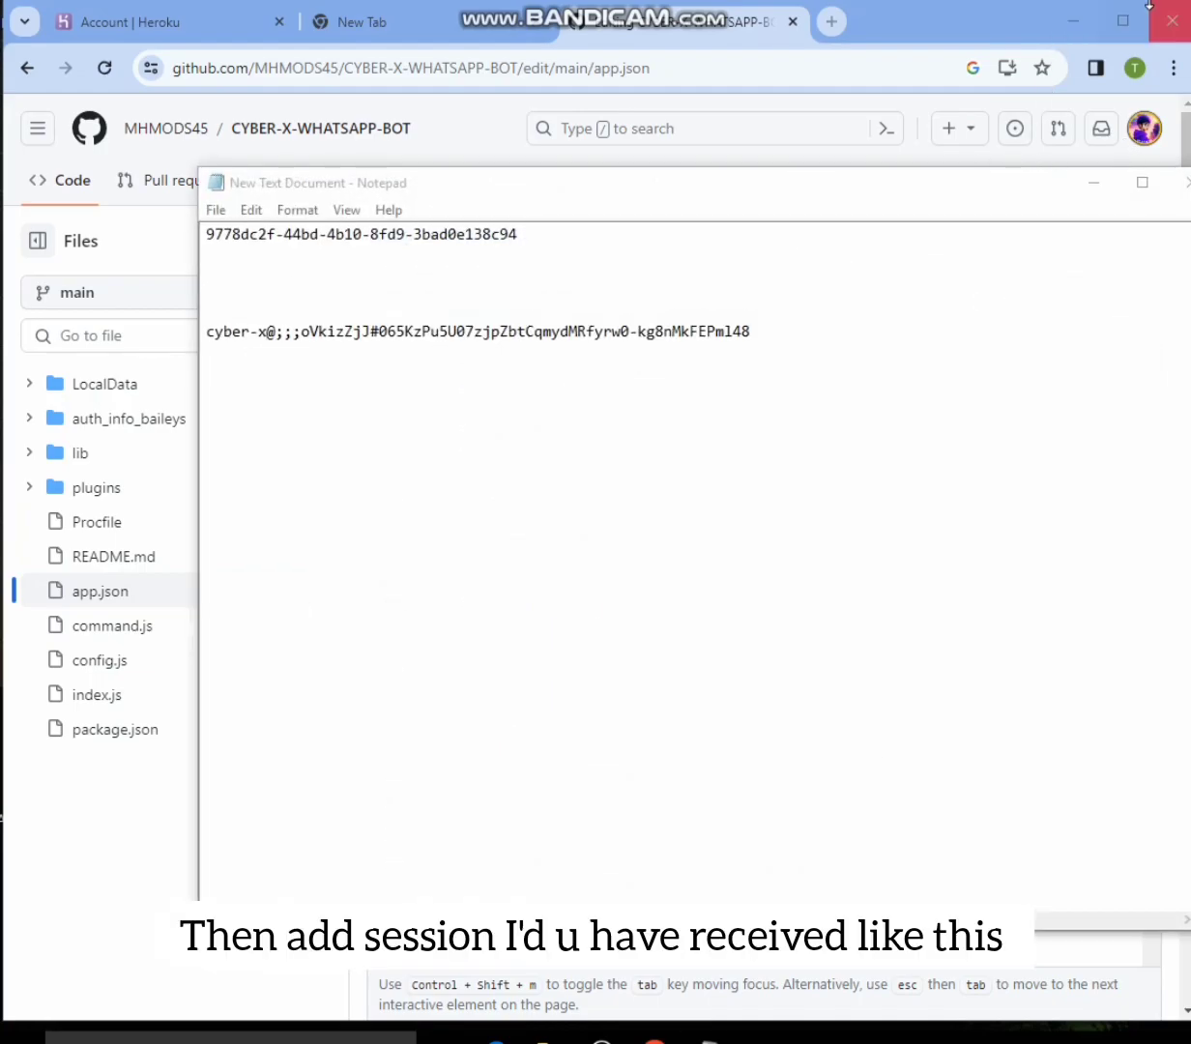
{"action": "mouse_move", "coordinate": [204, 311]}
{"action": "left_mouse_down"}
{"action": "mouse_move", "coordinate": [231, 364]}
{"action": "mouse_move", "coordinate": [512, 381]}
{"action": "left_mouse_up"}
{"action": "mouse_move", "coordinate": [594, 381]}
{"action": "left_mouse_down"}
{"action": "mouse_move", "coordinate": [808, 362]}
{"action": "mouse_move", "coordinate": [800, 353]}
{"action": "left_mouse_up"}
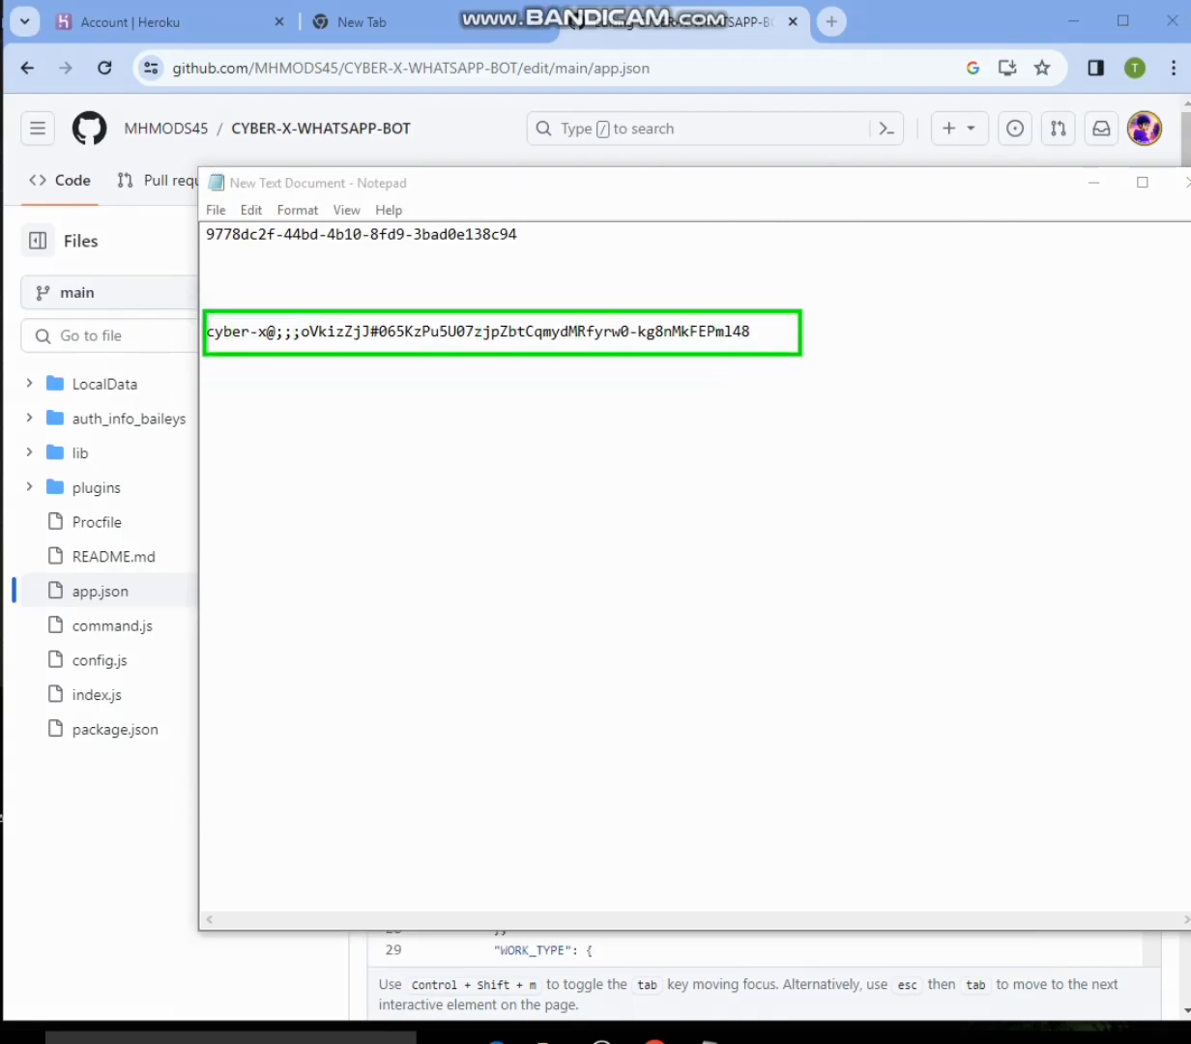
{"action": "key", "text": "Escape"}
{"action": "left_click_drag", "start_coordinate": [763, 335], "coordinate": [146, 391]}
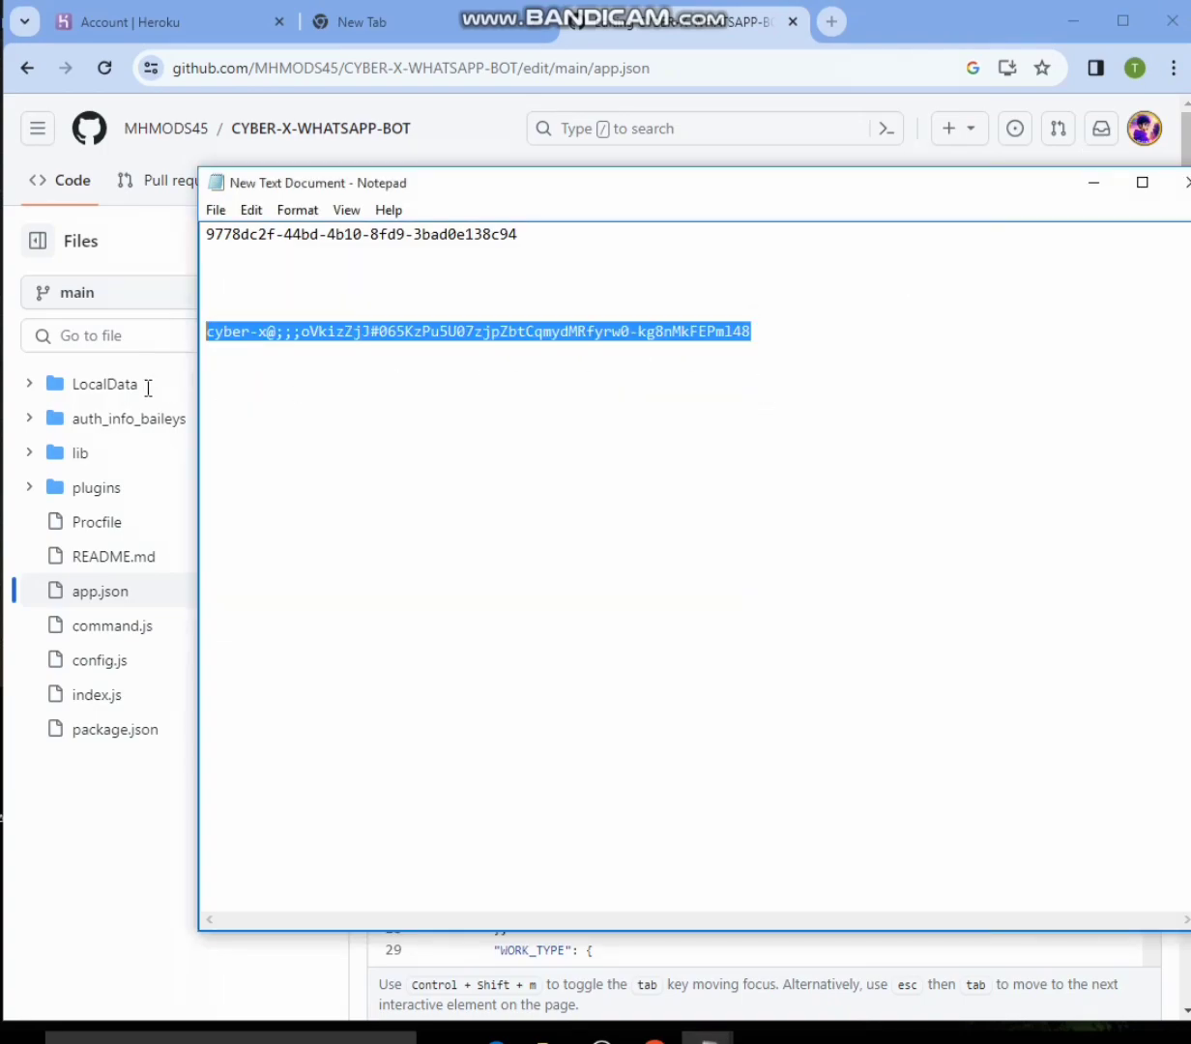
{"action": "right_click", "coordinate": [280, 329]}
{"action": "left_click", "coordinate": [327, 394]}
{"action": "left_click", "coordinate": [1186, 183]}
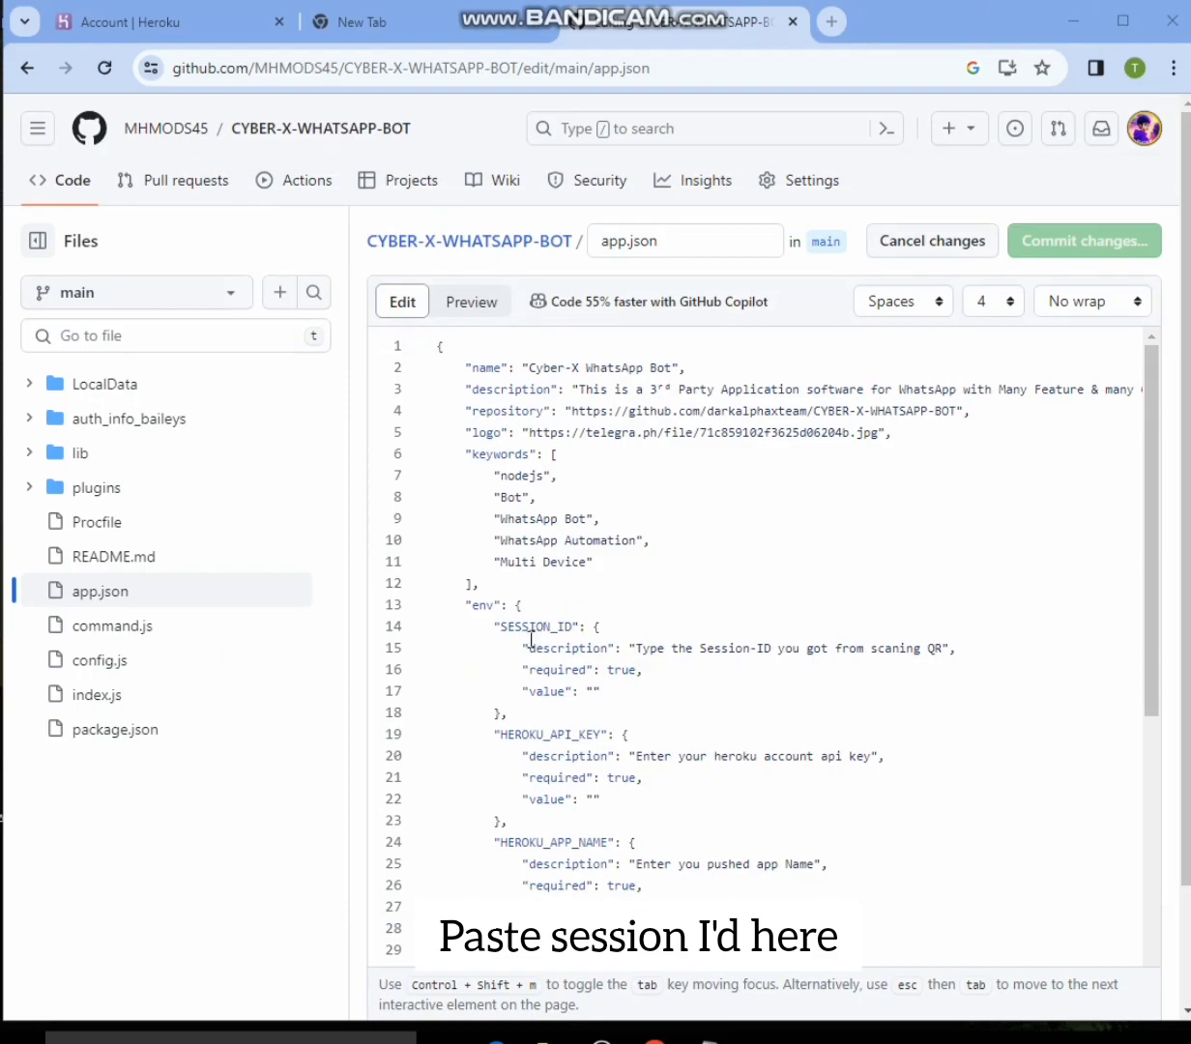
- Replace the SESSION_ID description text on line 15 of app.json with the copied session ID
{"action": "left_click_drag", "start_coordinate": [501, 626], "coordinate": [758, 642]}
{"action": "left_click", "coordinate": [1139, 1]}
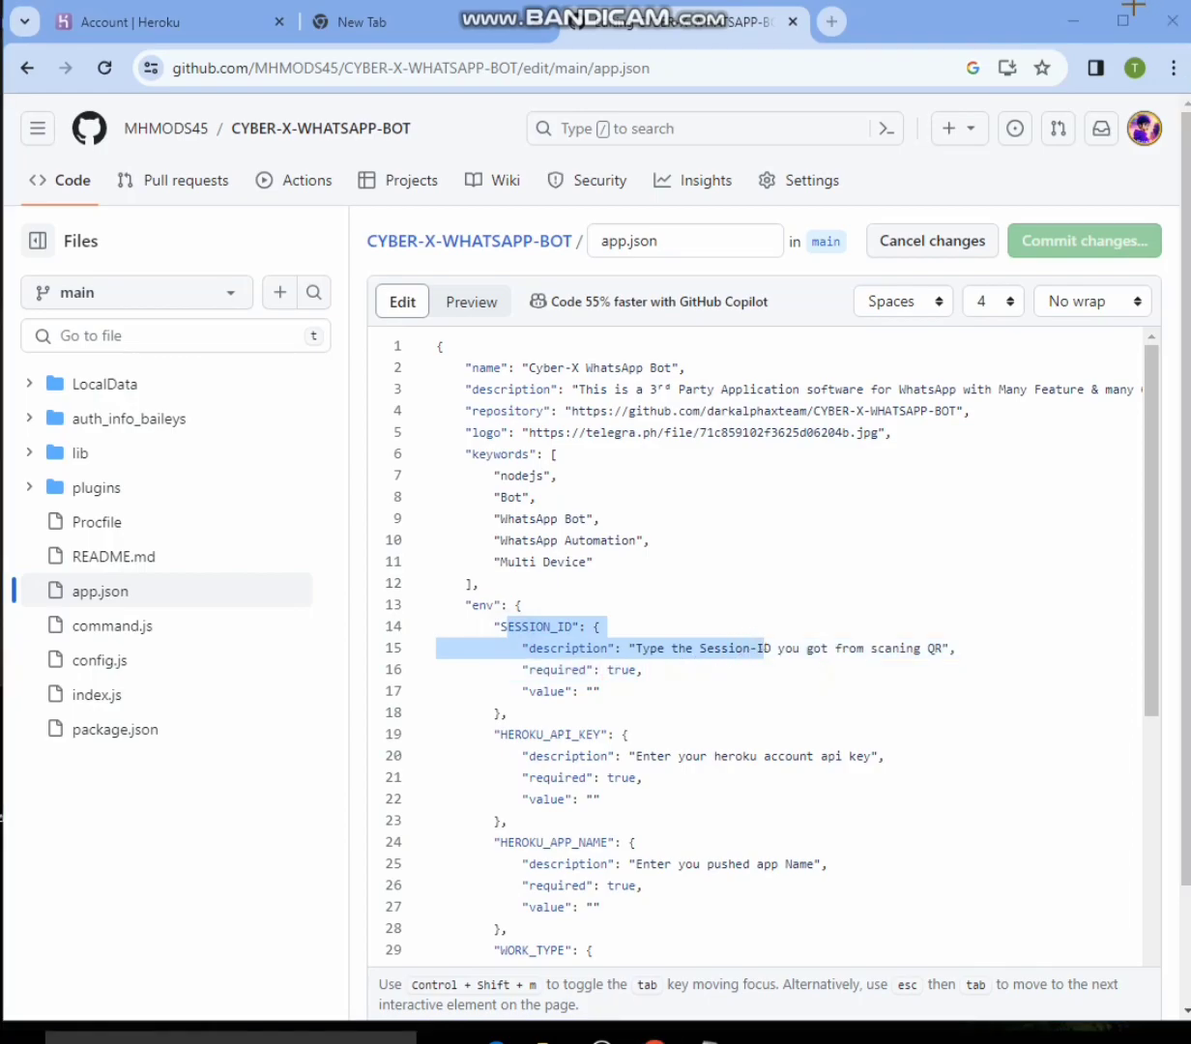
{"action": "left_click_drag", "start_coordinate": [522, 633], "coordinate": [979, 674]}
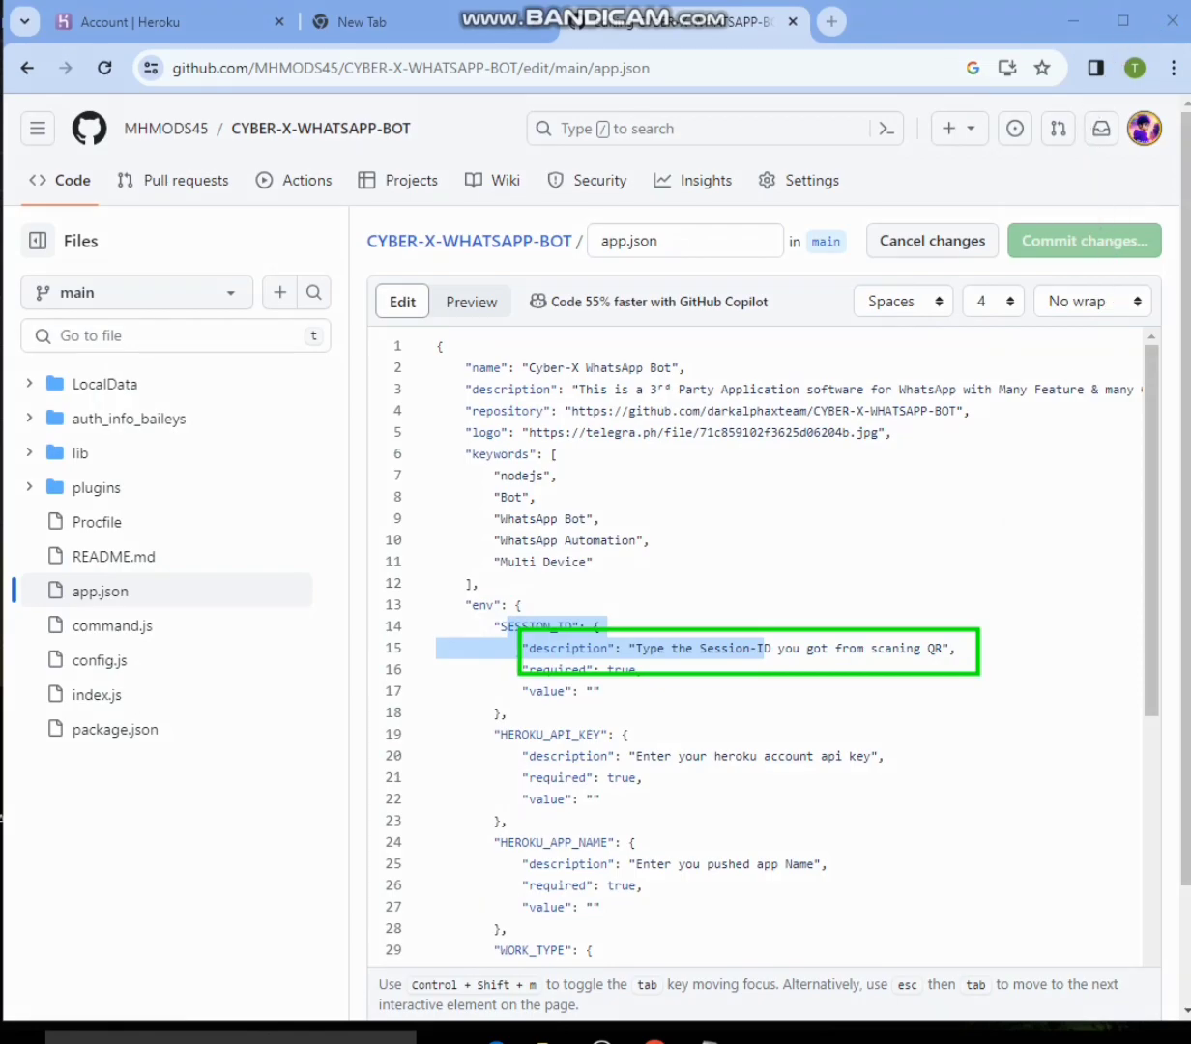
{"action": "key", "text": "Escape"}
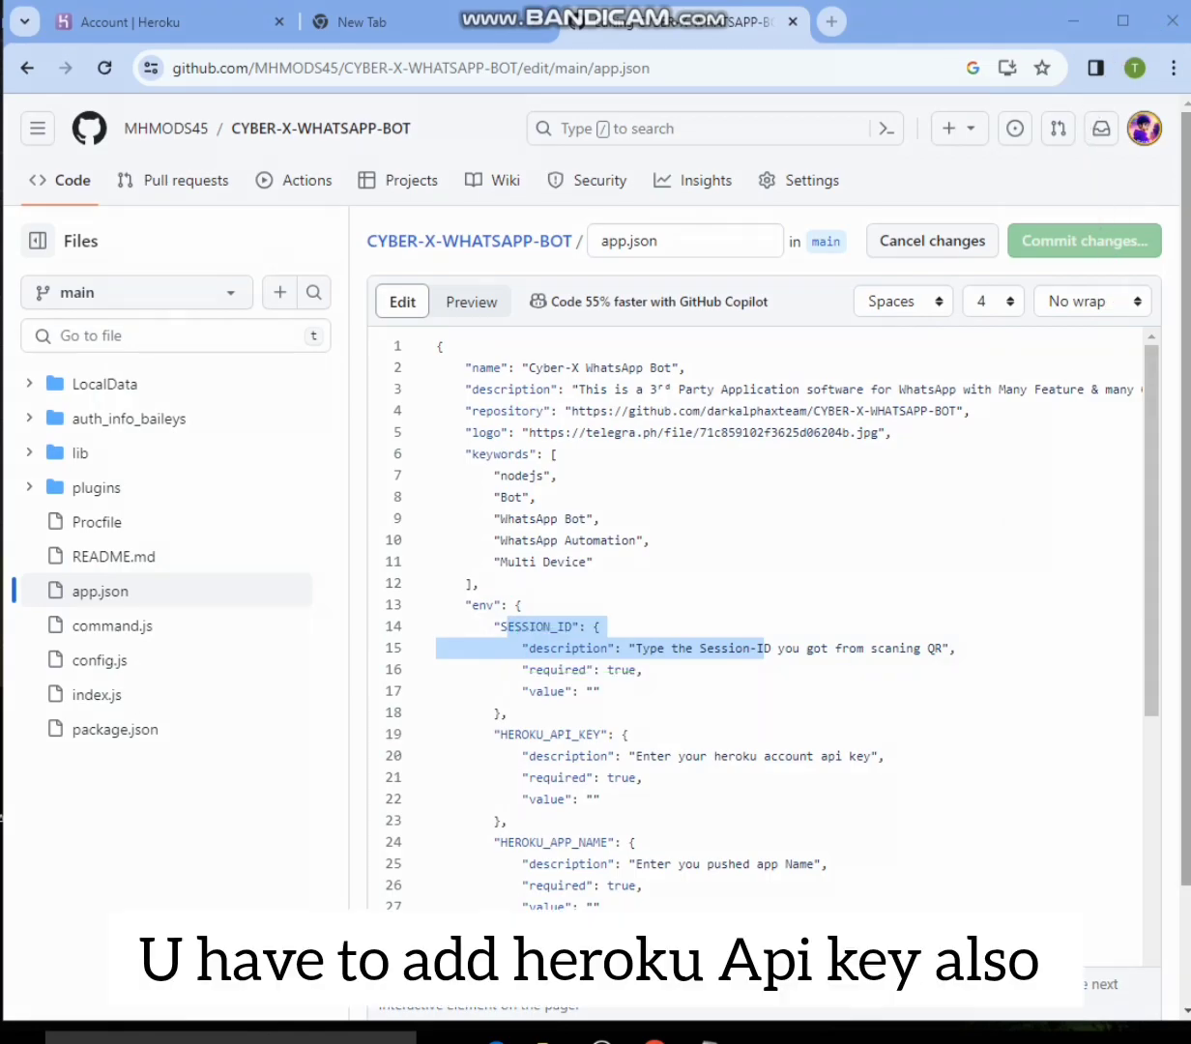
{"action": "left_click_drag", "start_coordinate": [638, 649], "coordinate": [716, 641]}
{"action": "left_click_drag", "start_coordinate": [636, 648], "coordinate": [933, 649]}
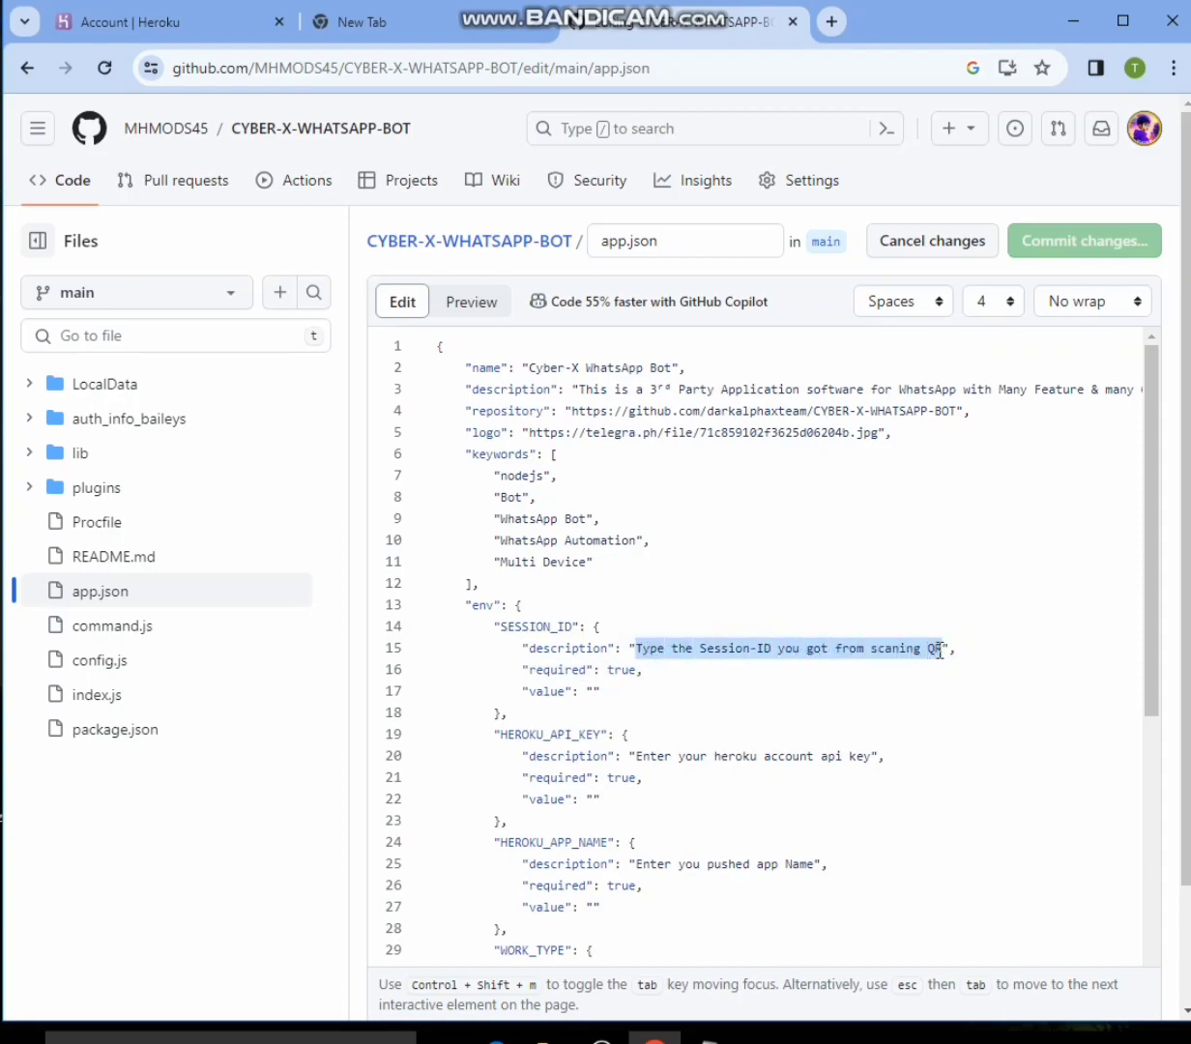
{"action": "right_click", "coordinate": [908, 653]}
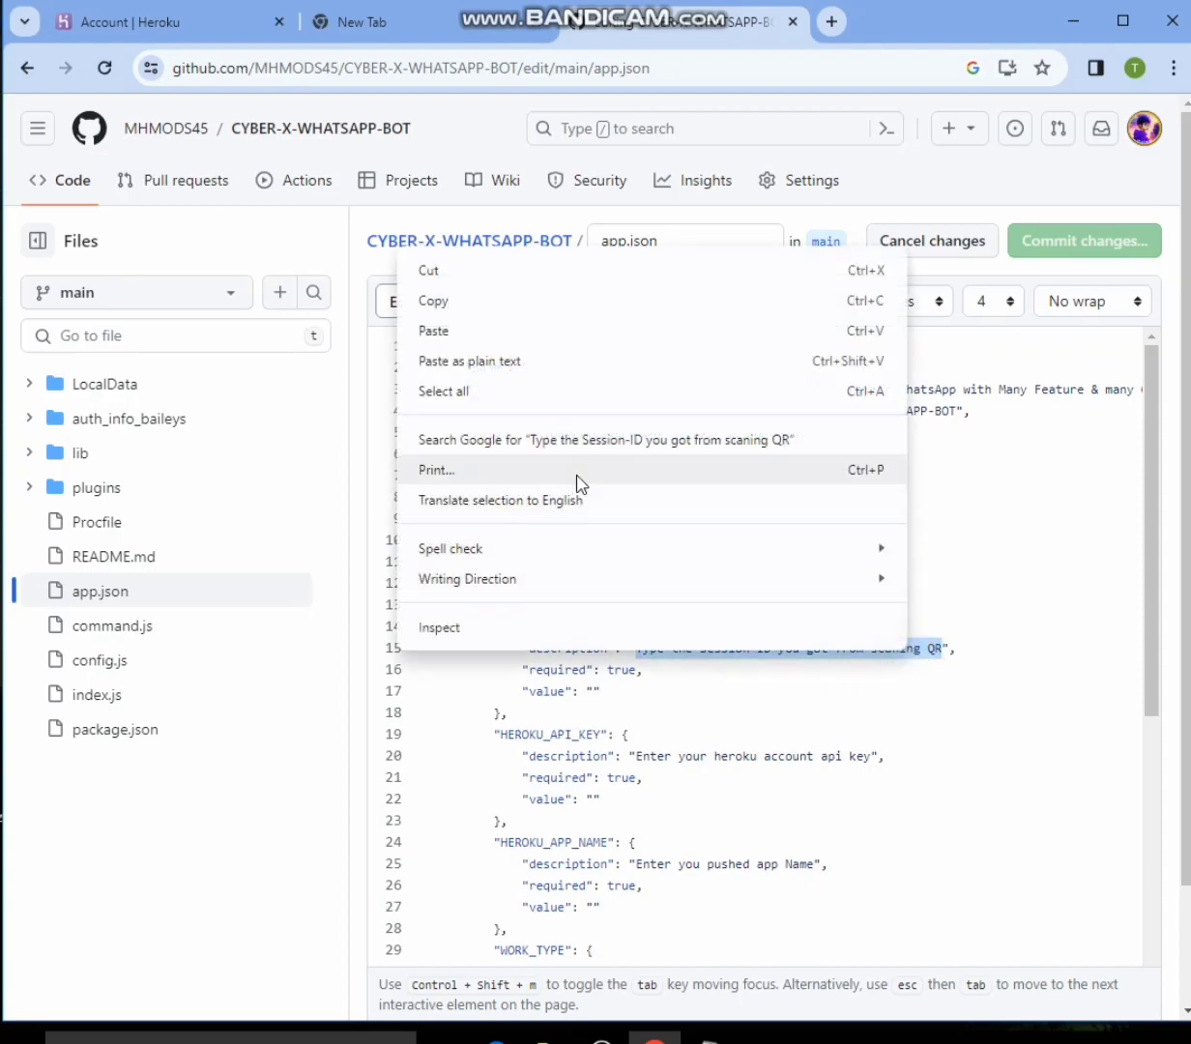
{"action": "left_click", "coordinate": [443, 330]}
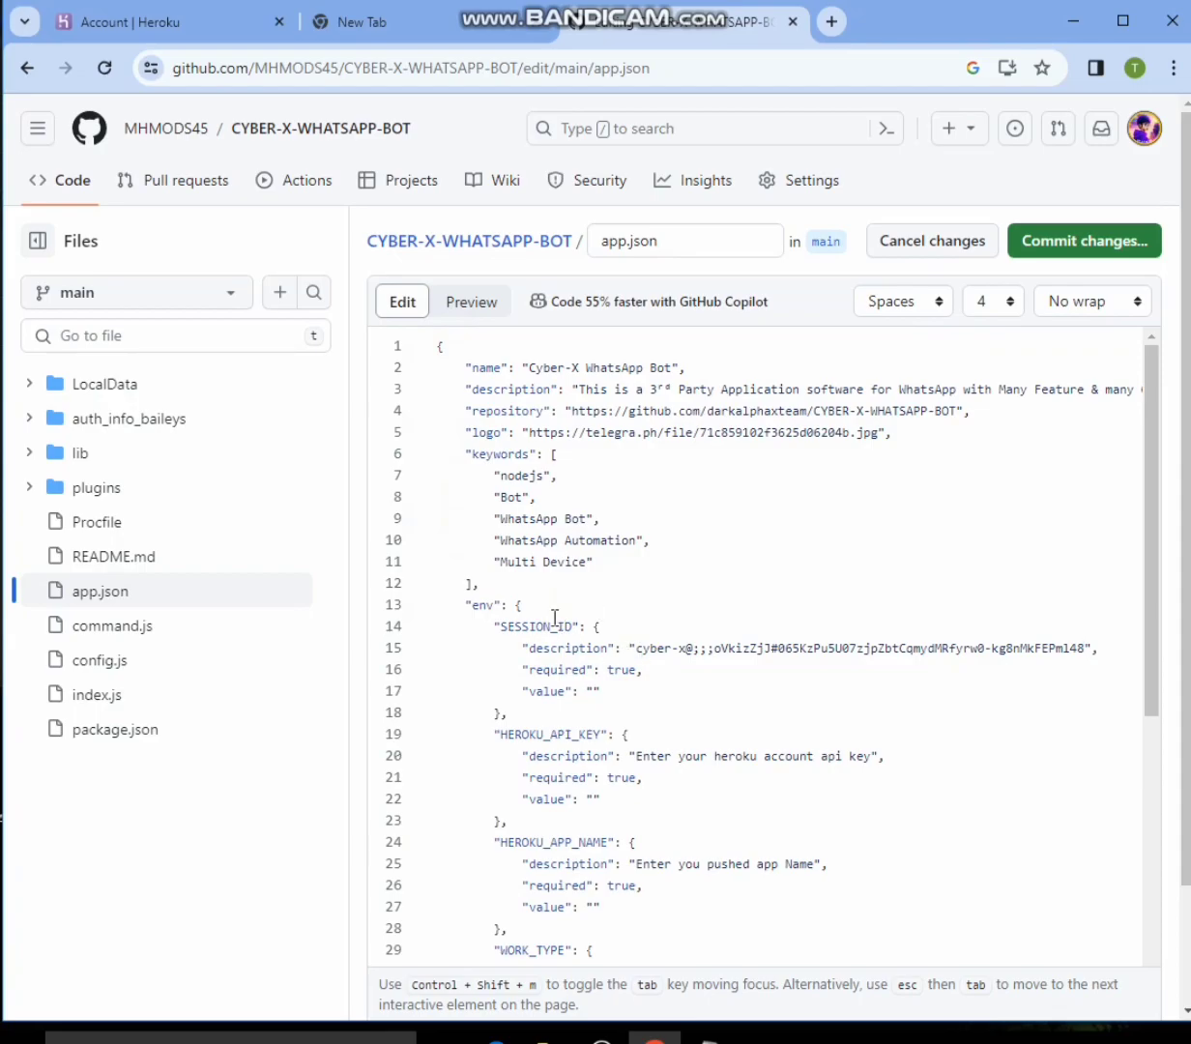
- Replace the user name in the repository URL on line 4 of app.json with MHMODS45
{"action": "left_click", "coordinate": [808, 410]}
{"action": "key", "text": "BackSpace"}
{"action": "key", "text": "BackSpace"}
{"action": "key", "text": "BackSpace"}
{"action": "key", "text": "BackSpace"}
{"action": "key", "text": "BackSpace"}
{"action": "key", "text": "BackSpace"}
{"action": "key", "text": "BackSpace"}
{"action": "key", "text": "BackSpace"}
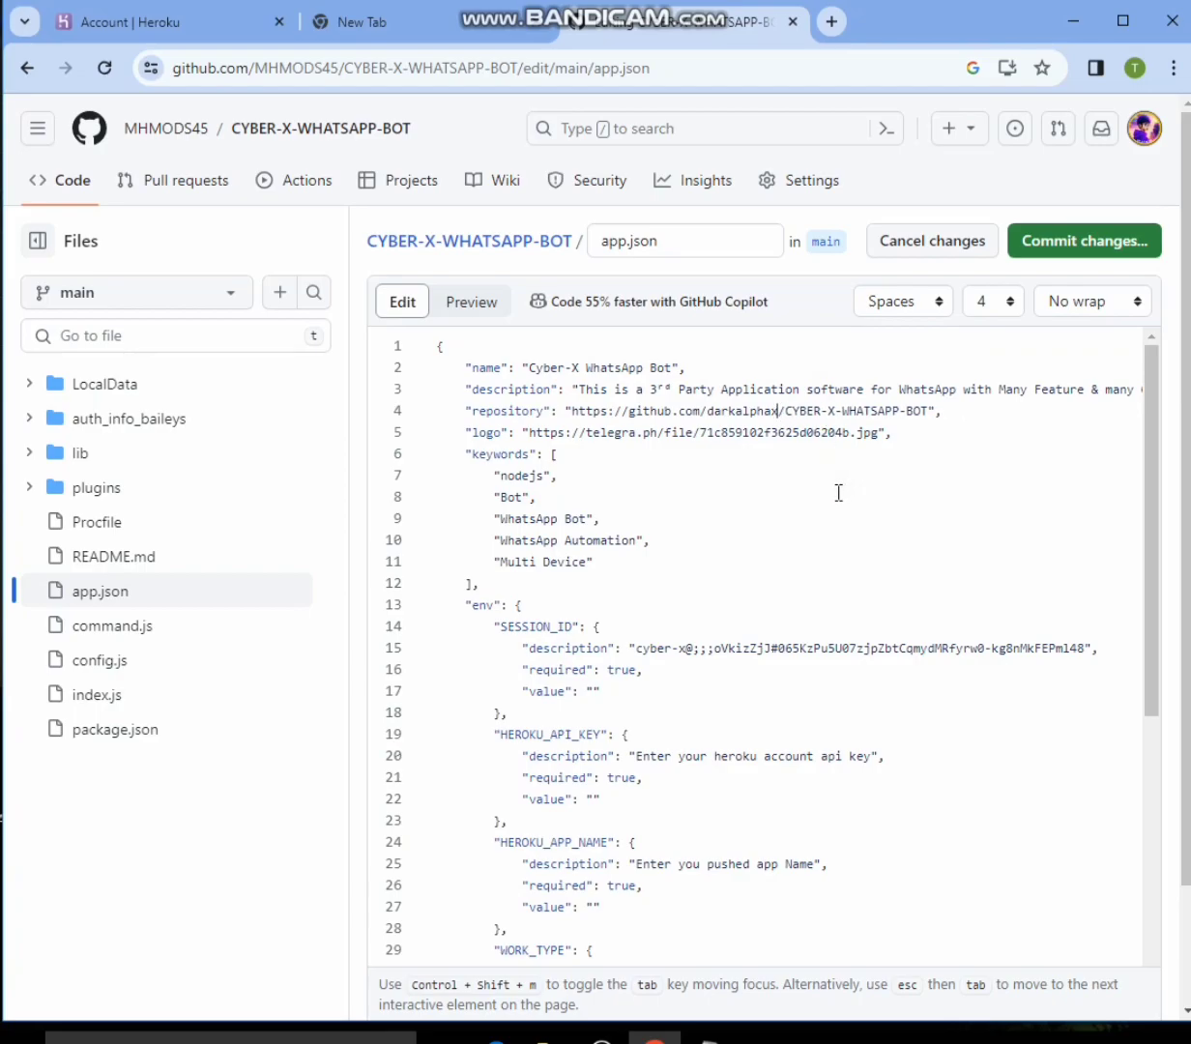
{"action": "key", "text": "BackSpace"}
{"action": "key", "text": "BackSpace"}
{"action": "key", "text": "BackSpace"}
{"action": "key", "text": "BackSpace"}
{"action": "key", "text": "BackSpace"}
{"action": "key", "text": "BackSpace"}
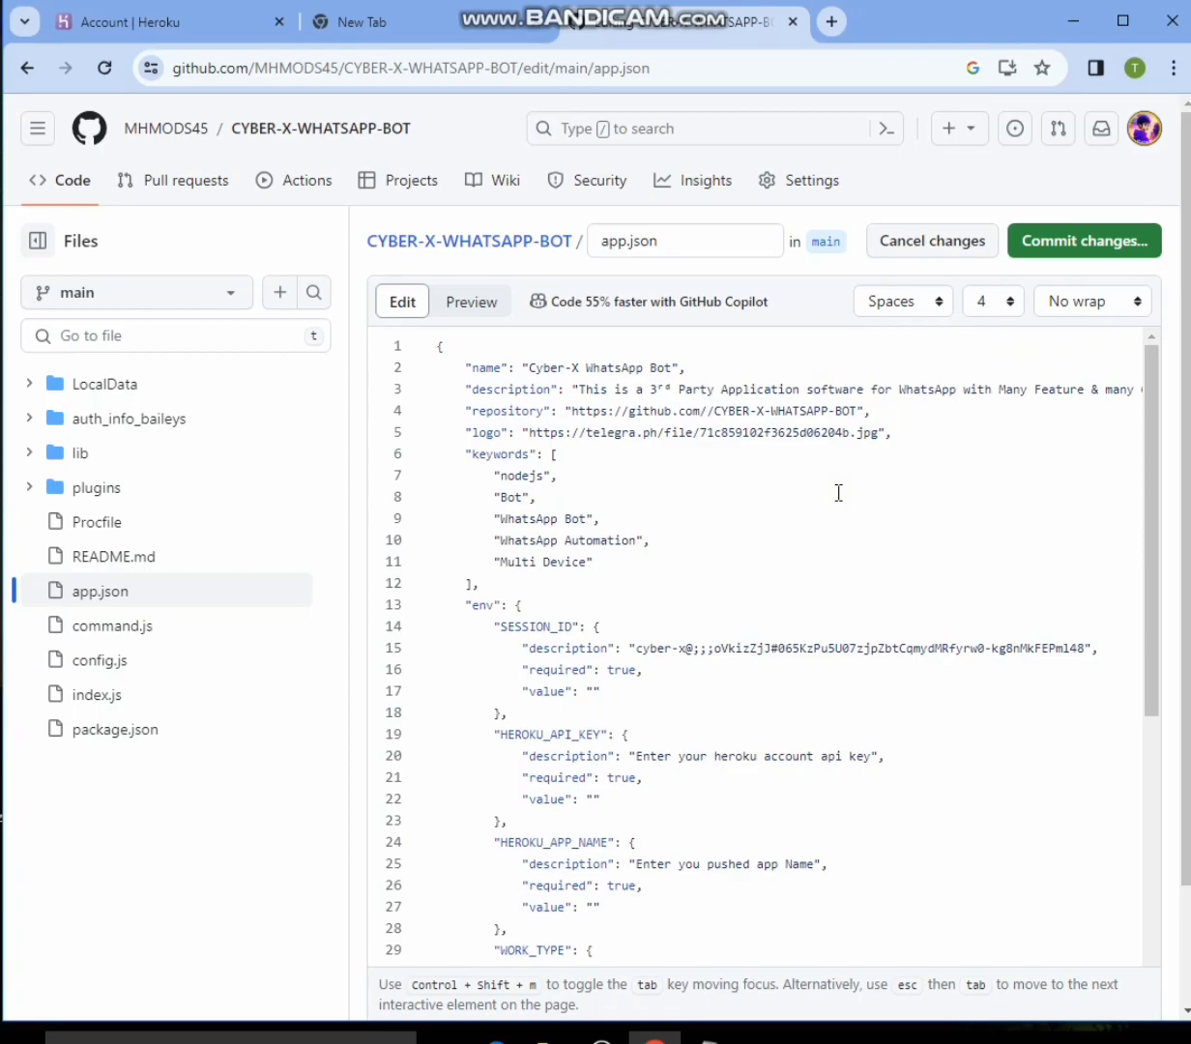
{"action": "type", "text": "m"}
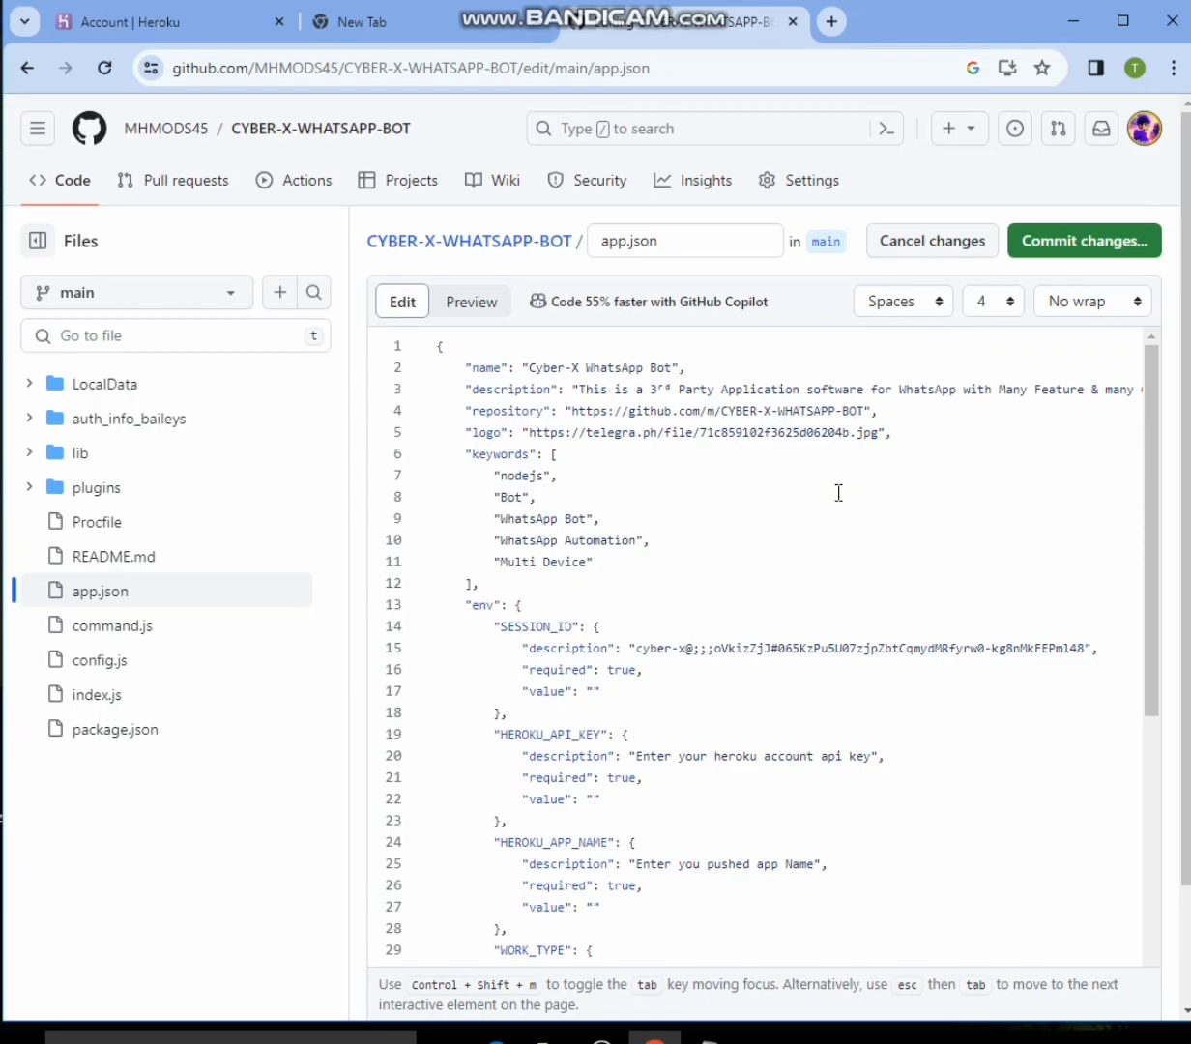
{"action": "key", "text": "BackSpace"}
{"action": "type", "text": "MHM"}
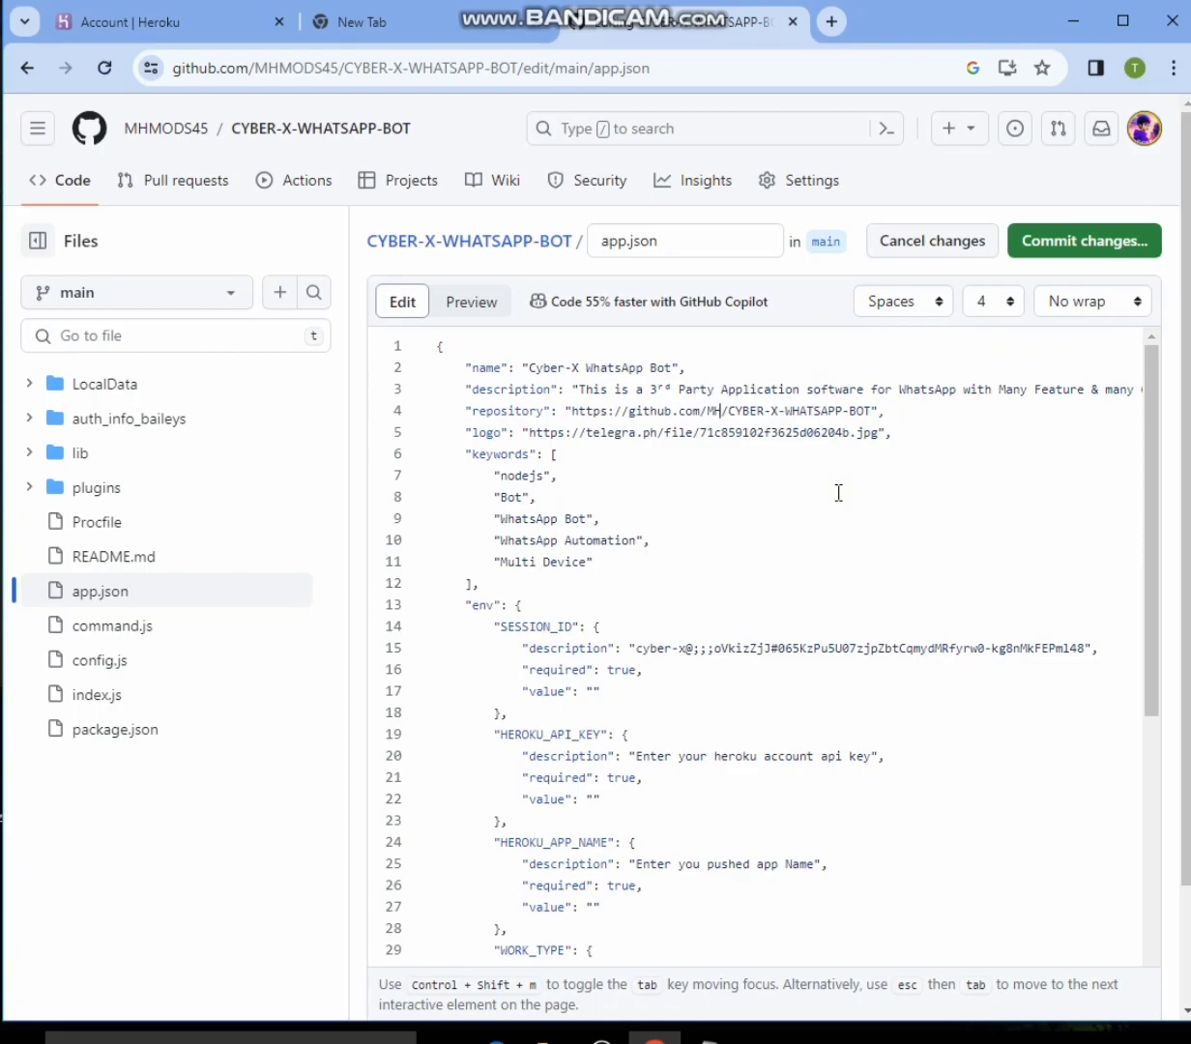
{"action": "type", "text": "ODS45"}
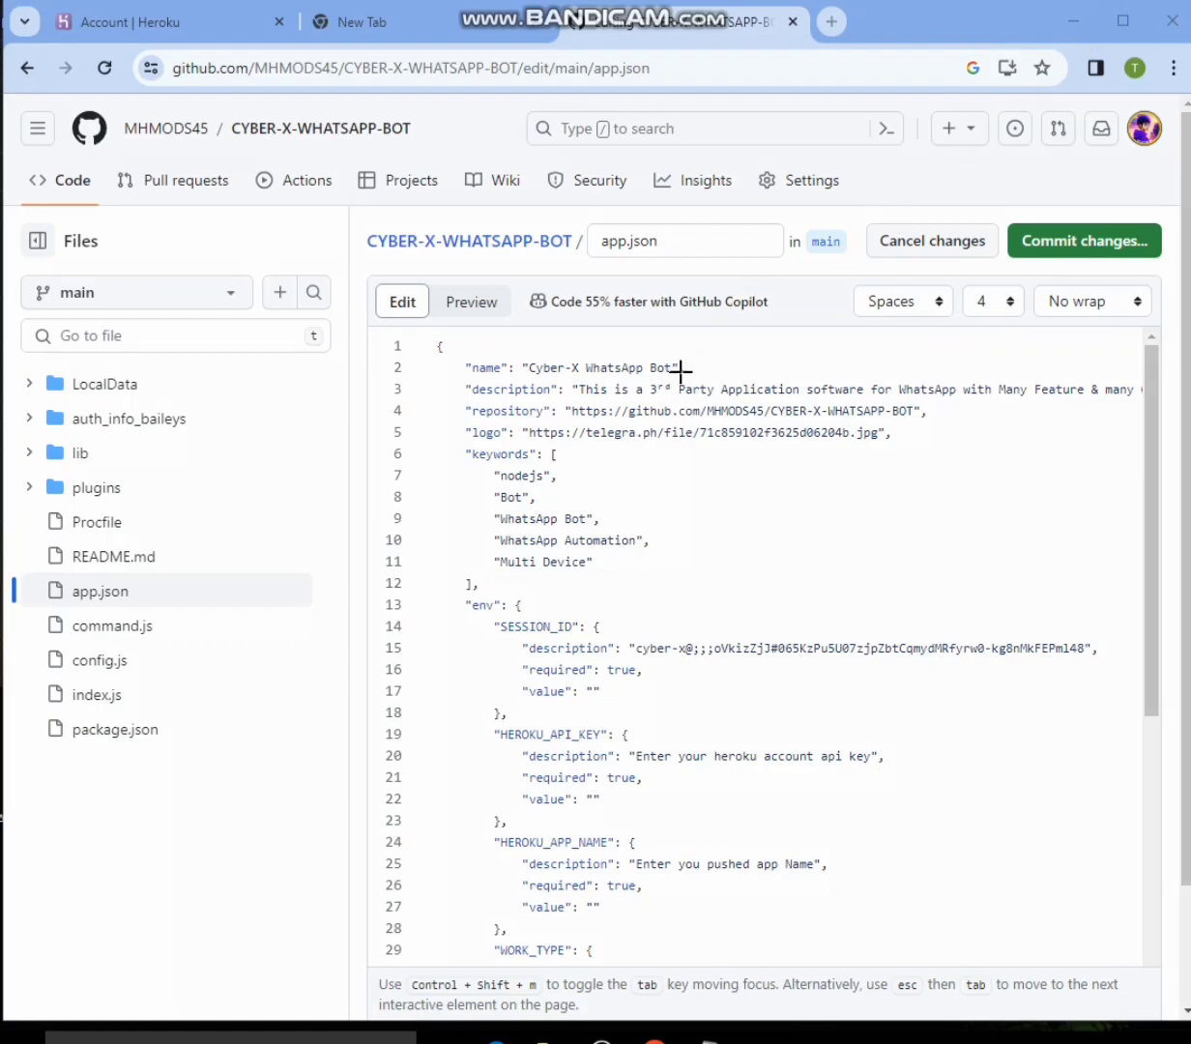
{"action": "mouse_move", "coordinate": [675, 383]}
{"action": "left_mouse_down"}
{"action": "mouse_move", "coordinate": [790, 451]}
{"action": "mouse_move", "coordinate": [818, 448]}
{"action": "left_mouse_up"}
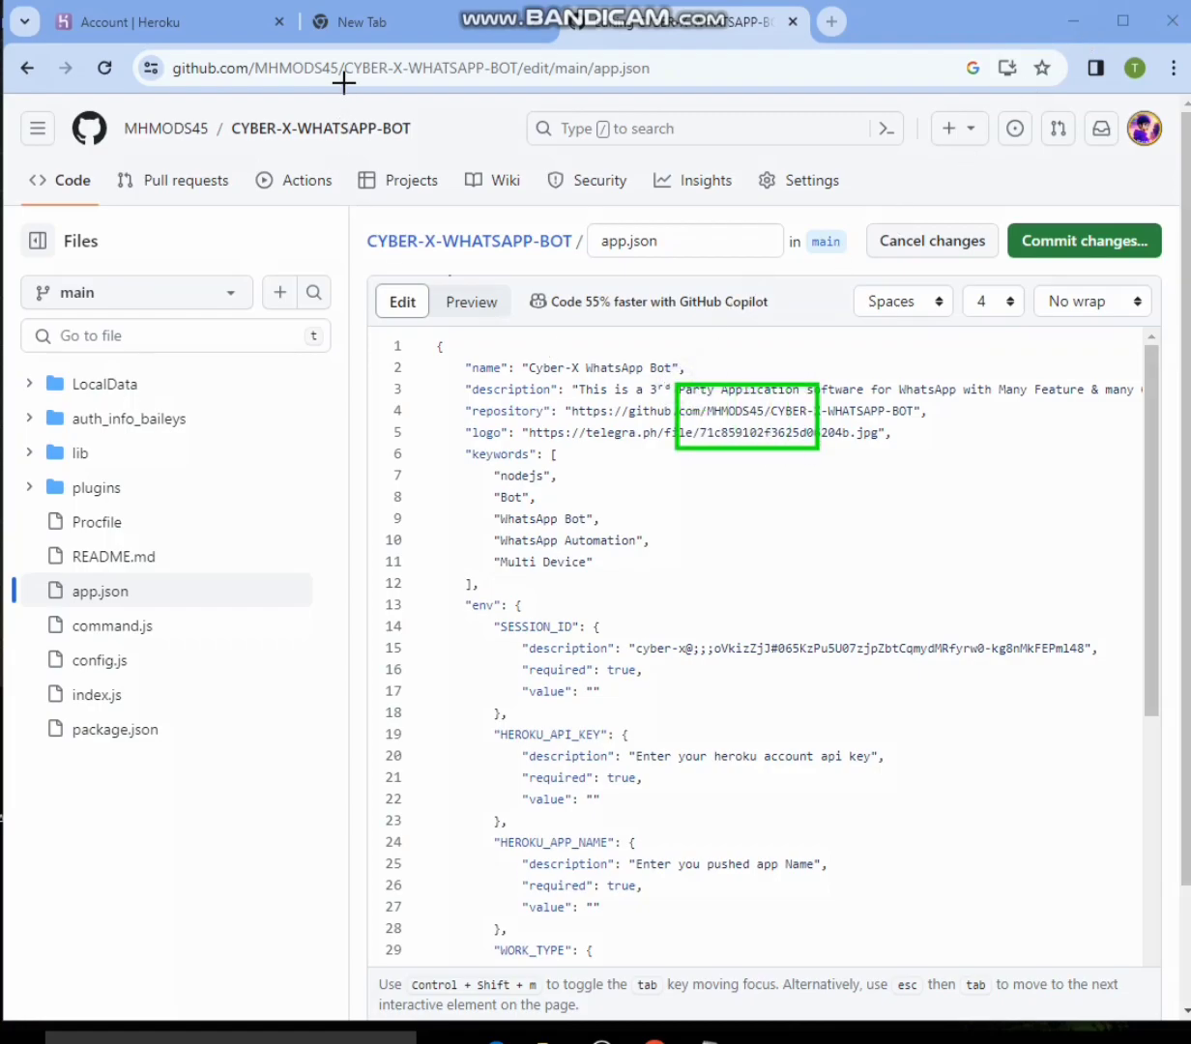
{"action": "mouse_move", "coordinate": [247, 45]}
{"action": "left_mouse_down"}
{"action": "mouse_move", "coordinate": [308, 99]}
{"action": "mouse_move", "coordinate": [391, 84]}
{"action": "mouse_move", "coordinate": [394, 95]}
{"action": "mouse_move", "coordinate": [249, 46]}
{"action": "left_mouse_up"}
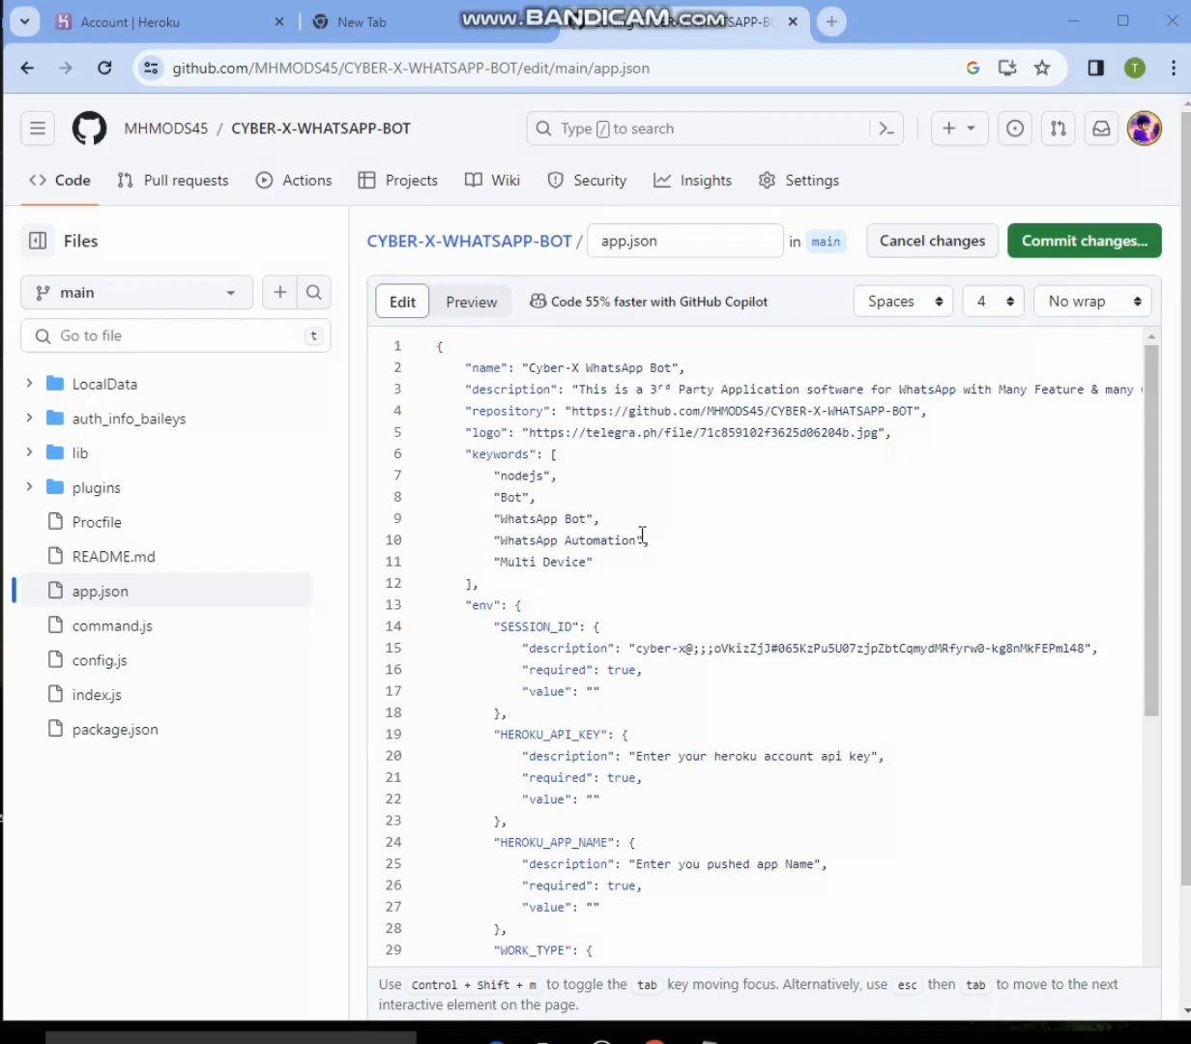
{"action": "scroll", "coordinate": [642, 534], "scroll_direction": "down", "scroll_amount": 1}
{"action": "scroll", "coordinate": [638, 542], "scroll_direction": "up", "scroll_amount": 1}
{"action": "scroll", "coordinate": [669, 743], "scroll_direction": "down", "scroll_amount": 5}
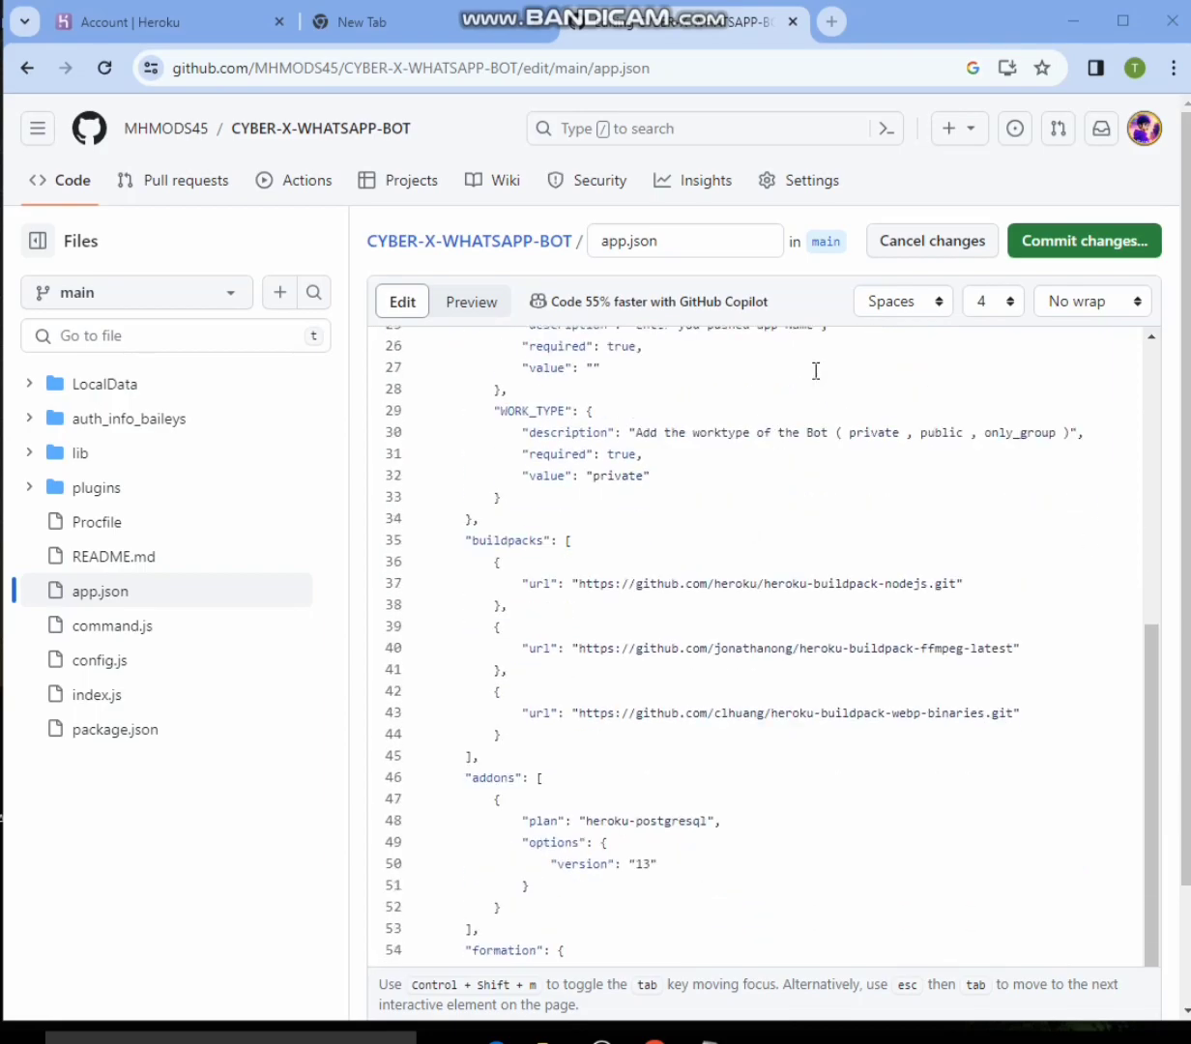
{"action": "scroll", "coordinate": [831, 392], "scroll_direction": "up", "scroll_amount": 1}
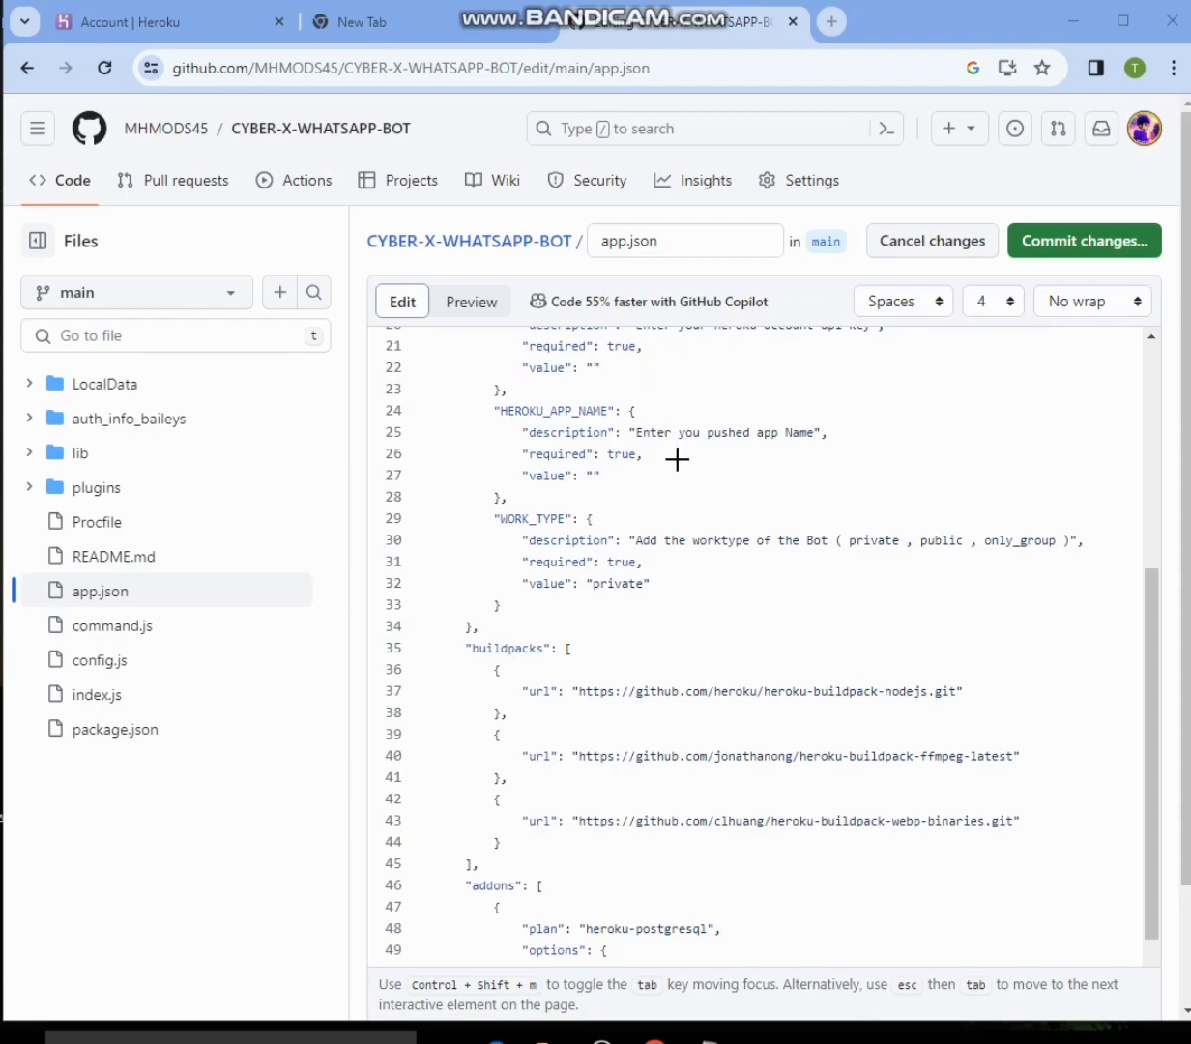
- Set the WORK_TYPE value on line 32 of app.json to public
{"action": "mouse_move", "coordinate": [569, 551]}
{"action": "left_mouse_down"}
{"action": "mouse_move", "coordinate": [611, 615]}
{"action": "mouse_move", "coordinate": [669, 613]}
{"action": "left_mouse_up"}
{"action": "mouse_move", "coordinate": [616, 398]}
{"action": "left_mouse_down"}
{"action": "mouse_move", "coordinate": [787, 471]}
{"action": "mouse_move", "coordinate": [850, 457]}
{"action": "left_mouse_up"}
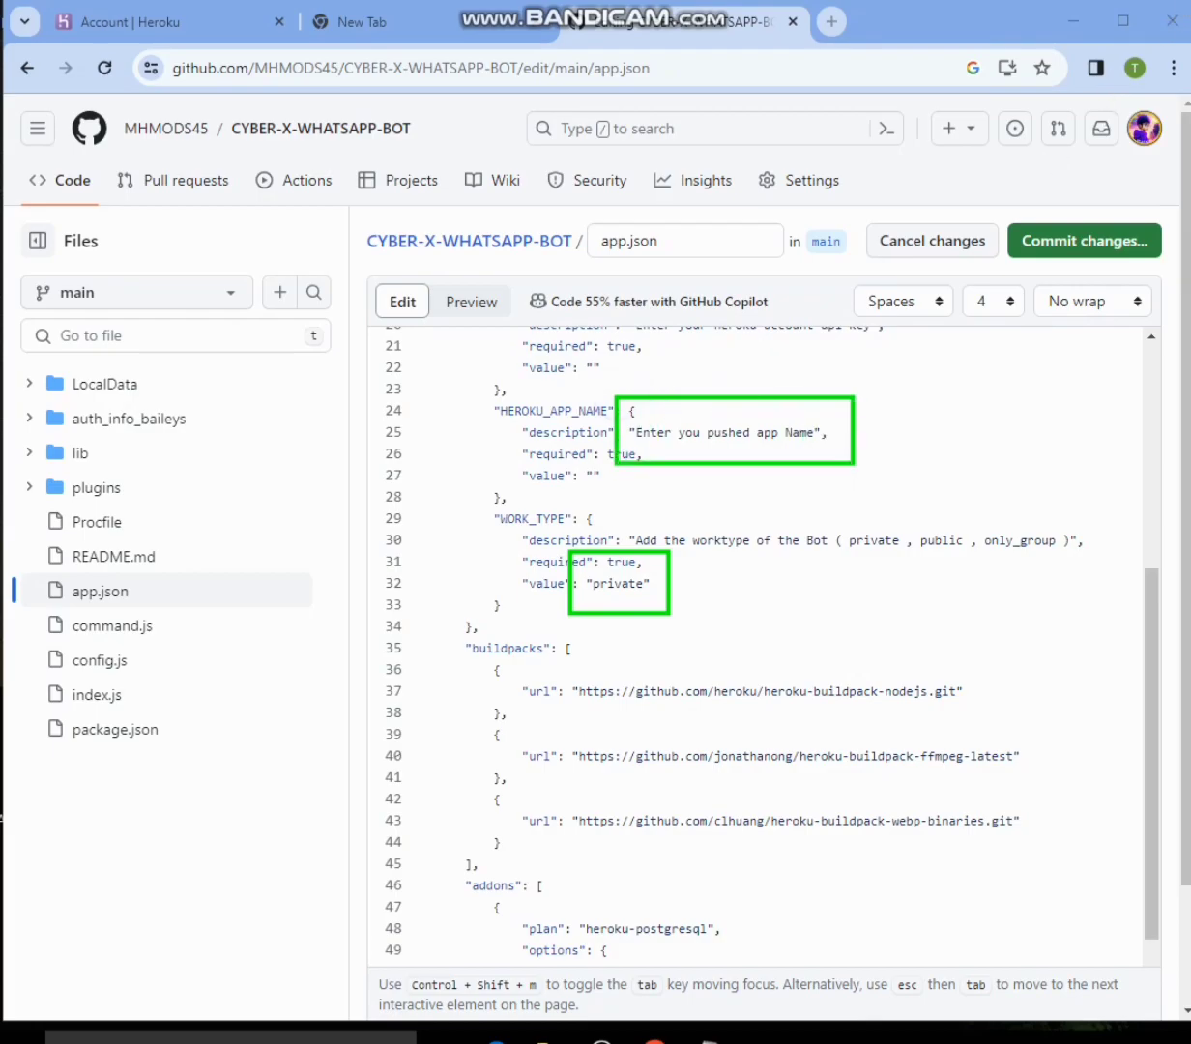
{"action": "key", "text": "Escape"}
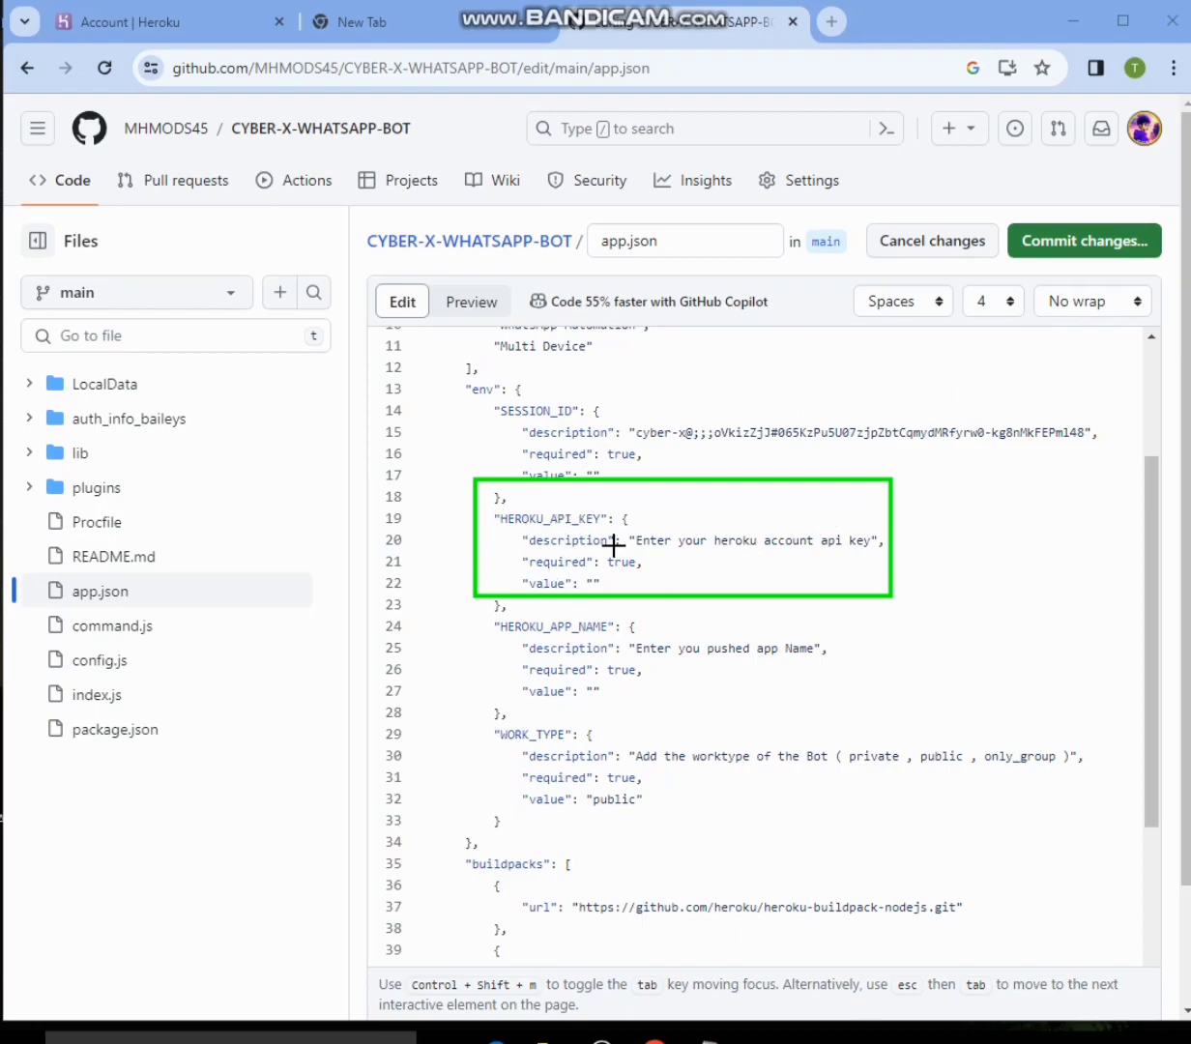
- Switch to the Heroku dashboard and go to the API Key section of the account settings
{"action": "left_click_drag", "start_coordinate": [627, 524], "coordinate": [886, 563]}
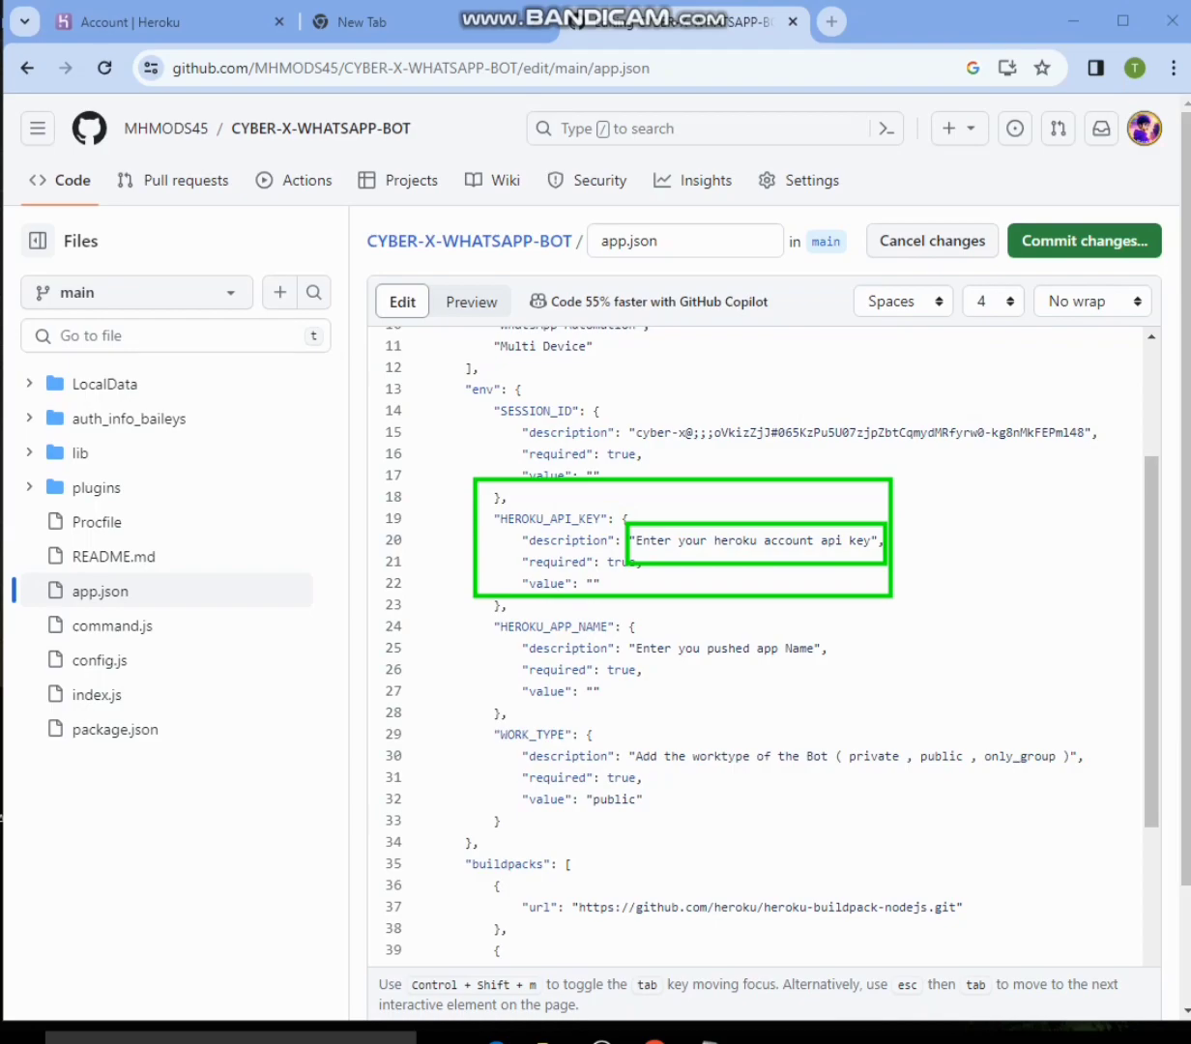
{"action": "key", "text": "Escape"}
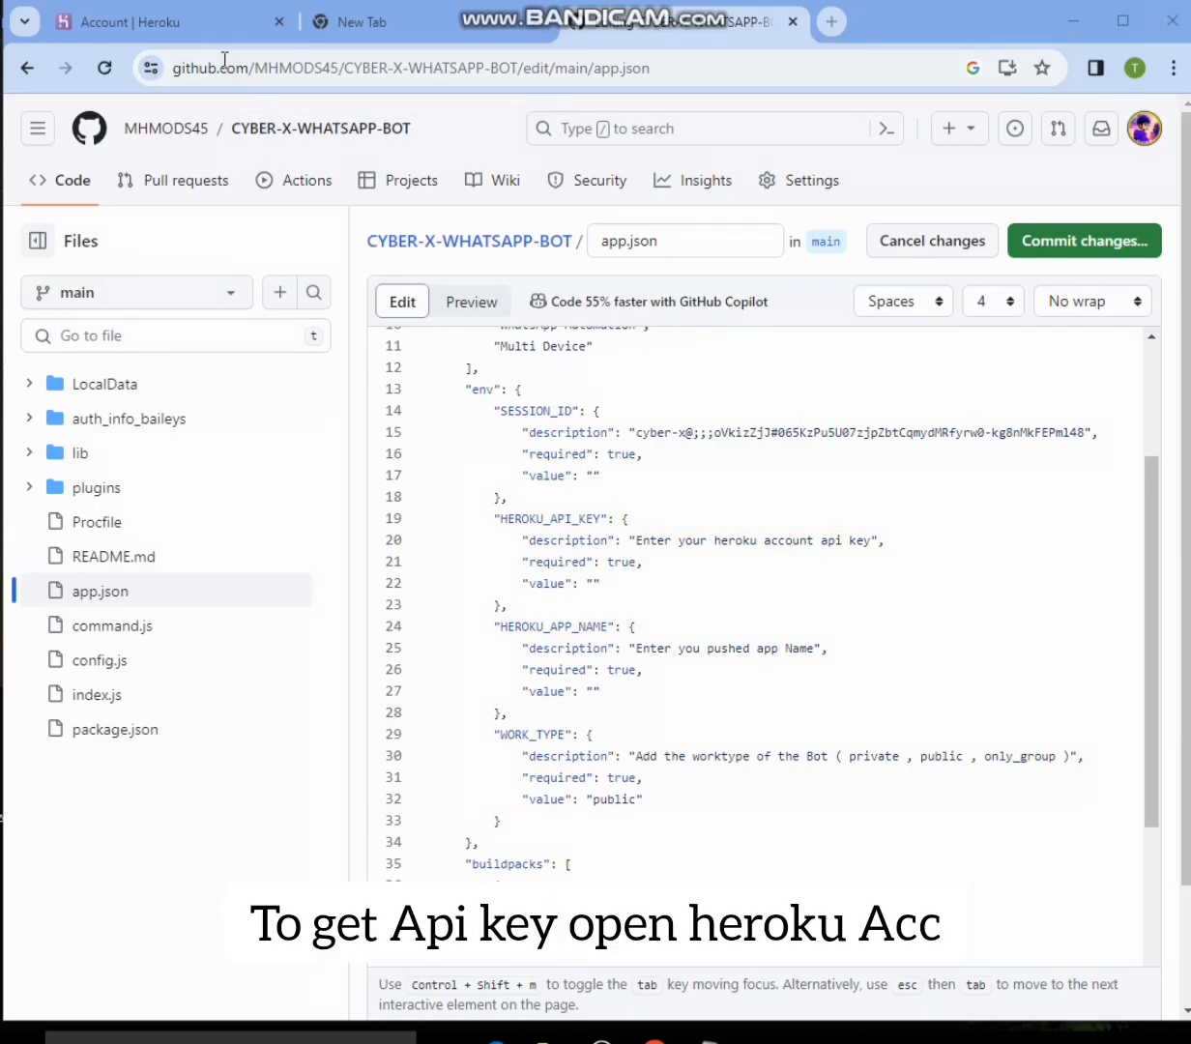
{"action": "left_click", "coordinate": [194, 22]}
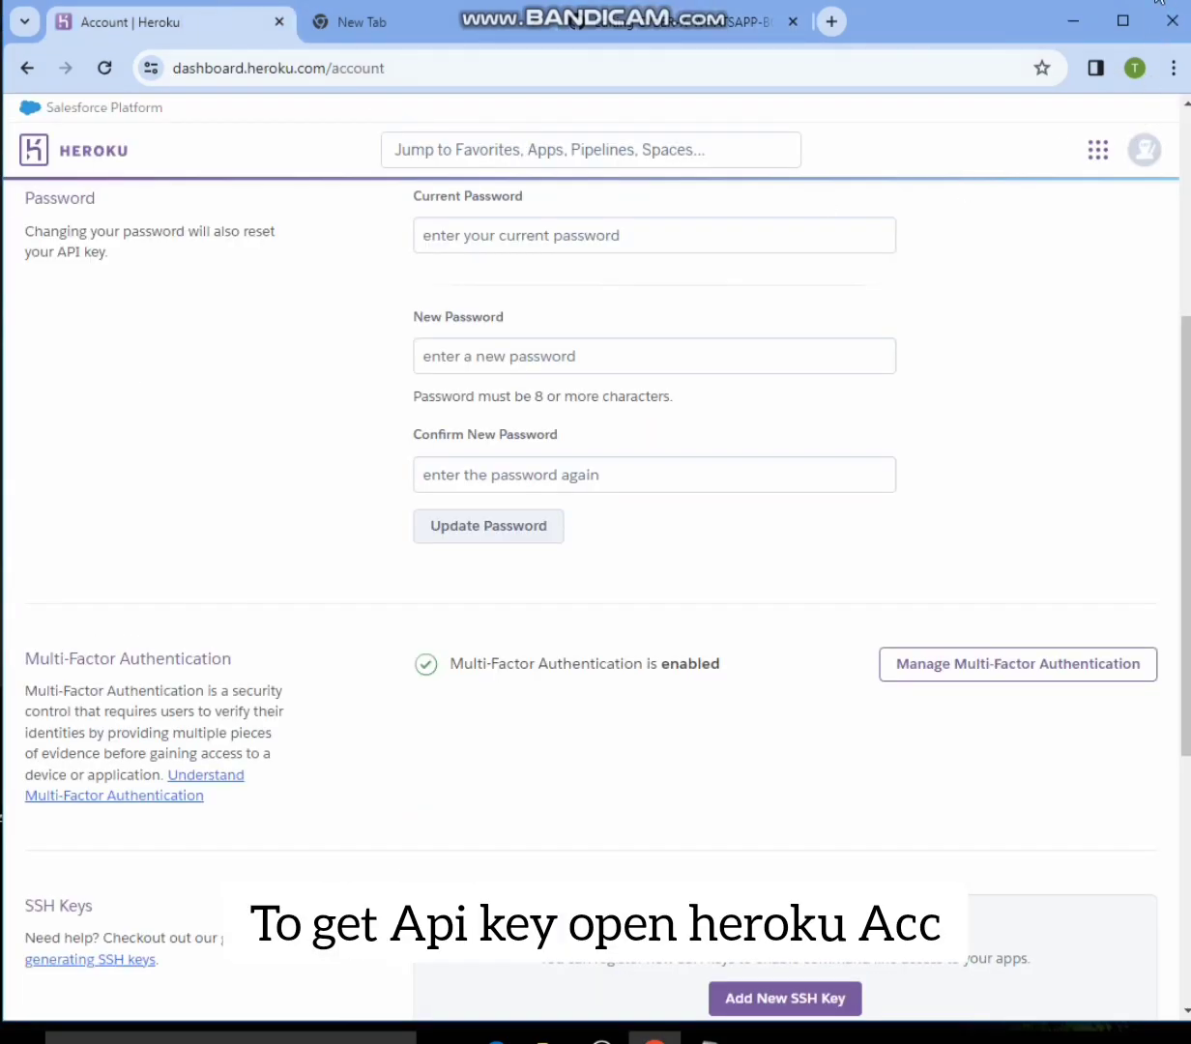
{"action": "mouse_move", "coordinate": [1118, 134]}
{"action": "left_mouse_down"}
{"action": "mouse_move", "coordinate": [1143, 177]}
{"action": "mouse_move", "coordinate": [1170, 174]}
{"action": "left_mouse_up"}
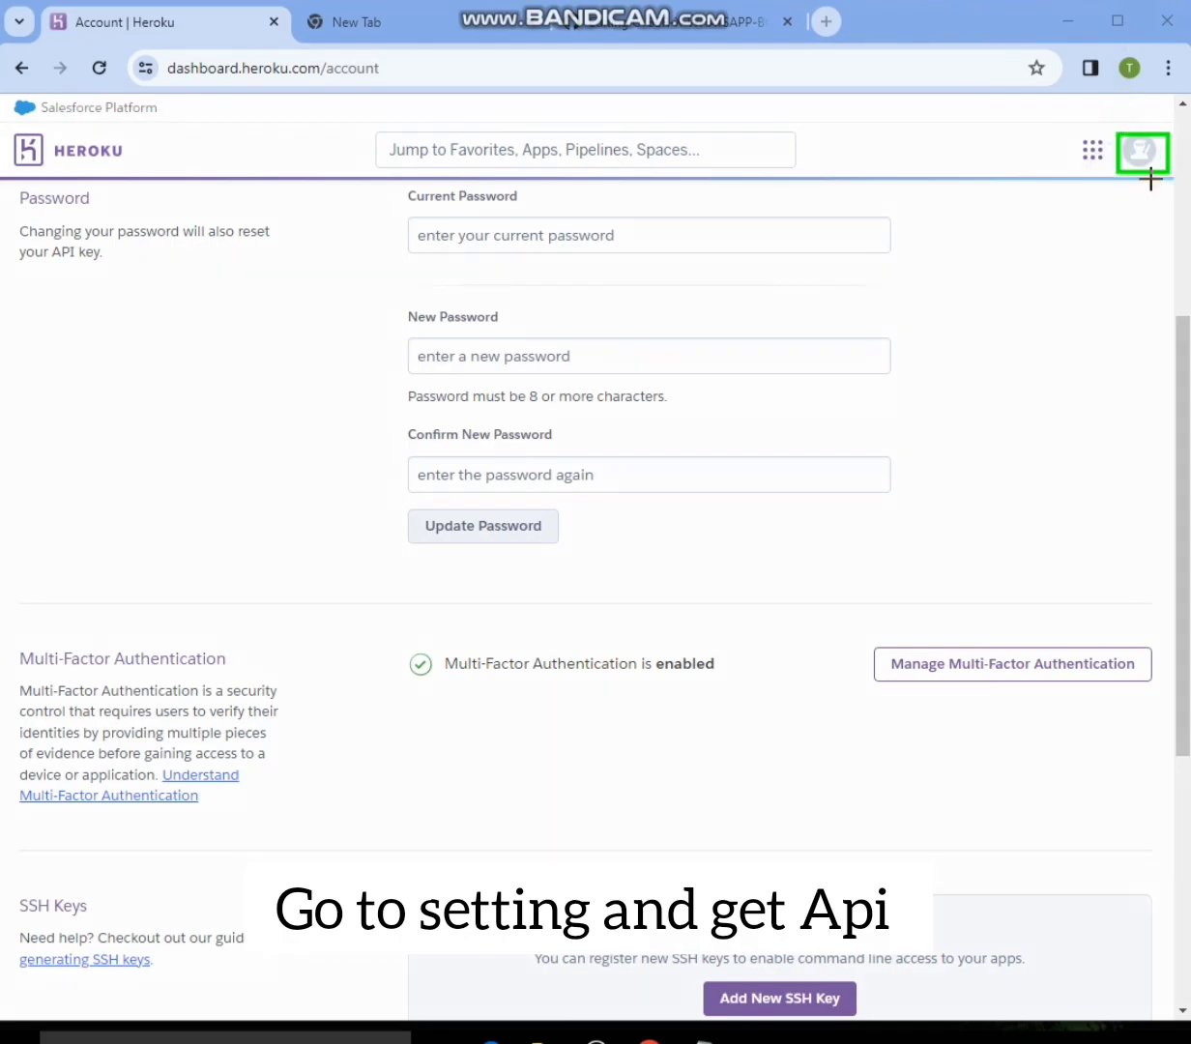
{"action": "key", "text": "Escape"}
{"action": "left_click", "coordinate": [1151, 154]}
{"action": "left_click", "coordinate": [996, 370]}
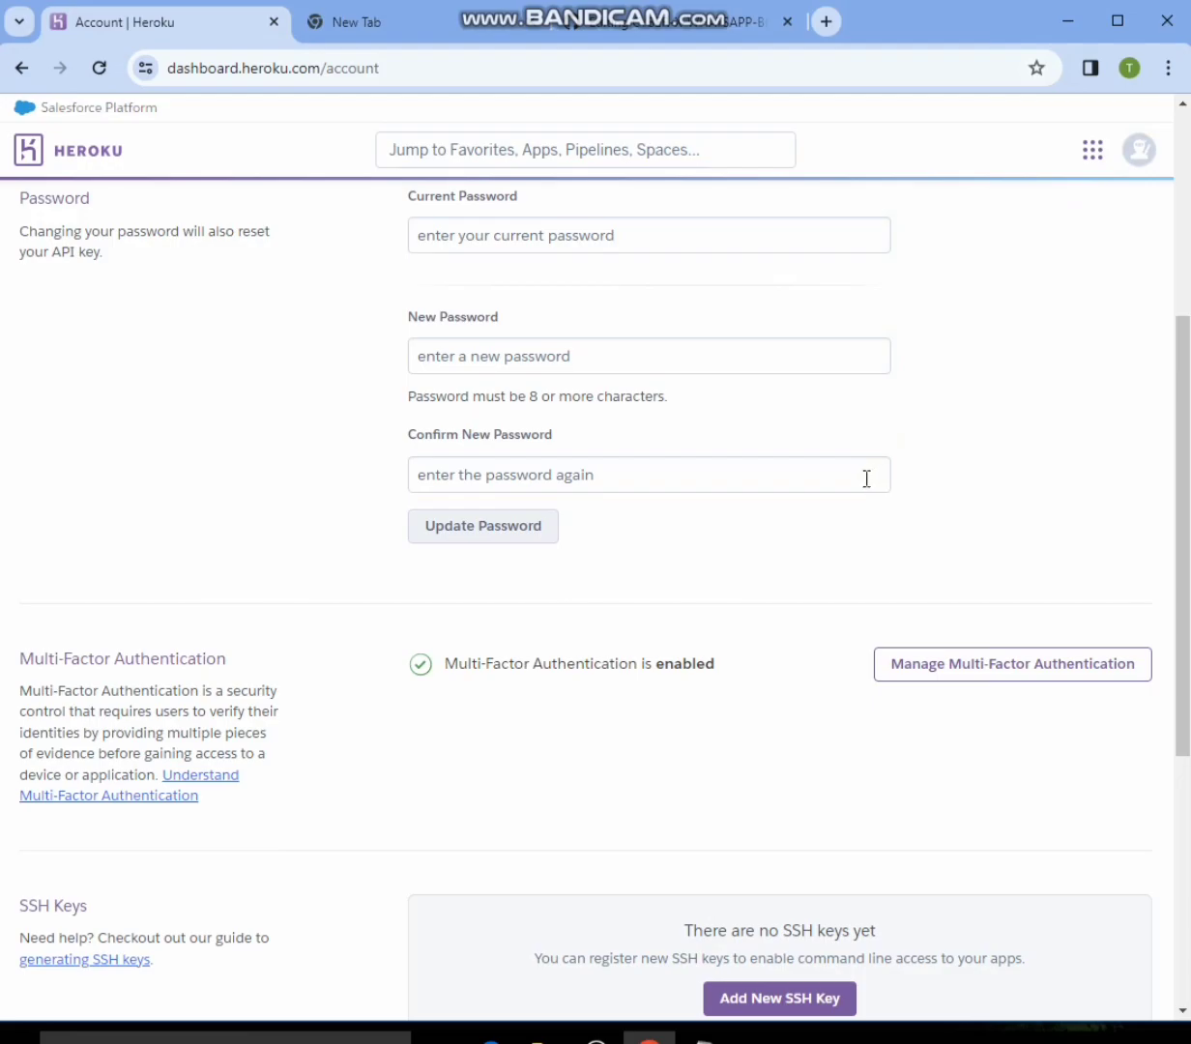
{"action": "scroll", "coordinate": [856, 482], "scroll_direction": "up", "scroll_amount": 5}
{"action": "scroll", "coordinate": [855, 493], "scroll_direction": "down", "scroll_amount": 10}
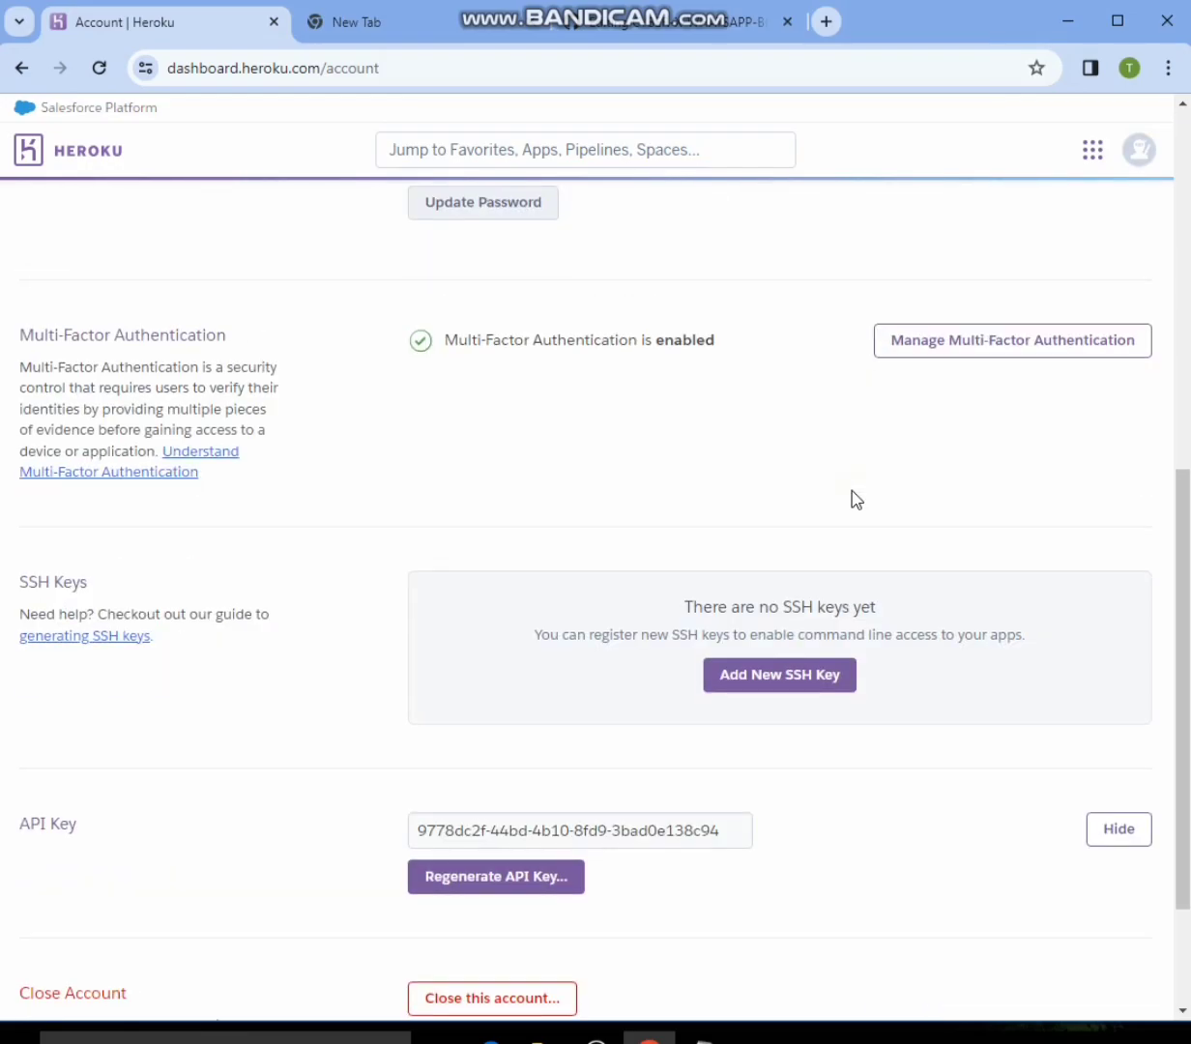
- Reveal the Heroku account's API key and copy it
{"action": "left_click", "coordinate": [1127, 2]}
{"action": "mouse_move", "coordinate": [1029, 606]}
{"action": "left_mouse_down"}
{"action": "mouse_move", "coordinate": [1044, 632]}
{"action": "mouse_move", "coordinate": [1173, 667]}
{"action": "mouse_move", "coordinate": [1179, 680]}
{"action": "left_mouse_up"}
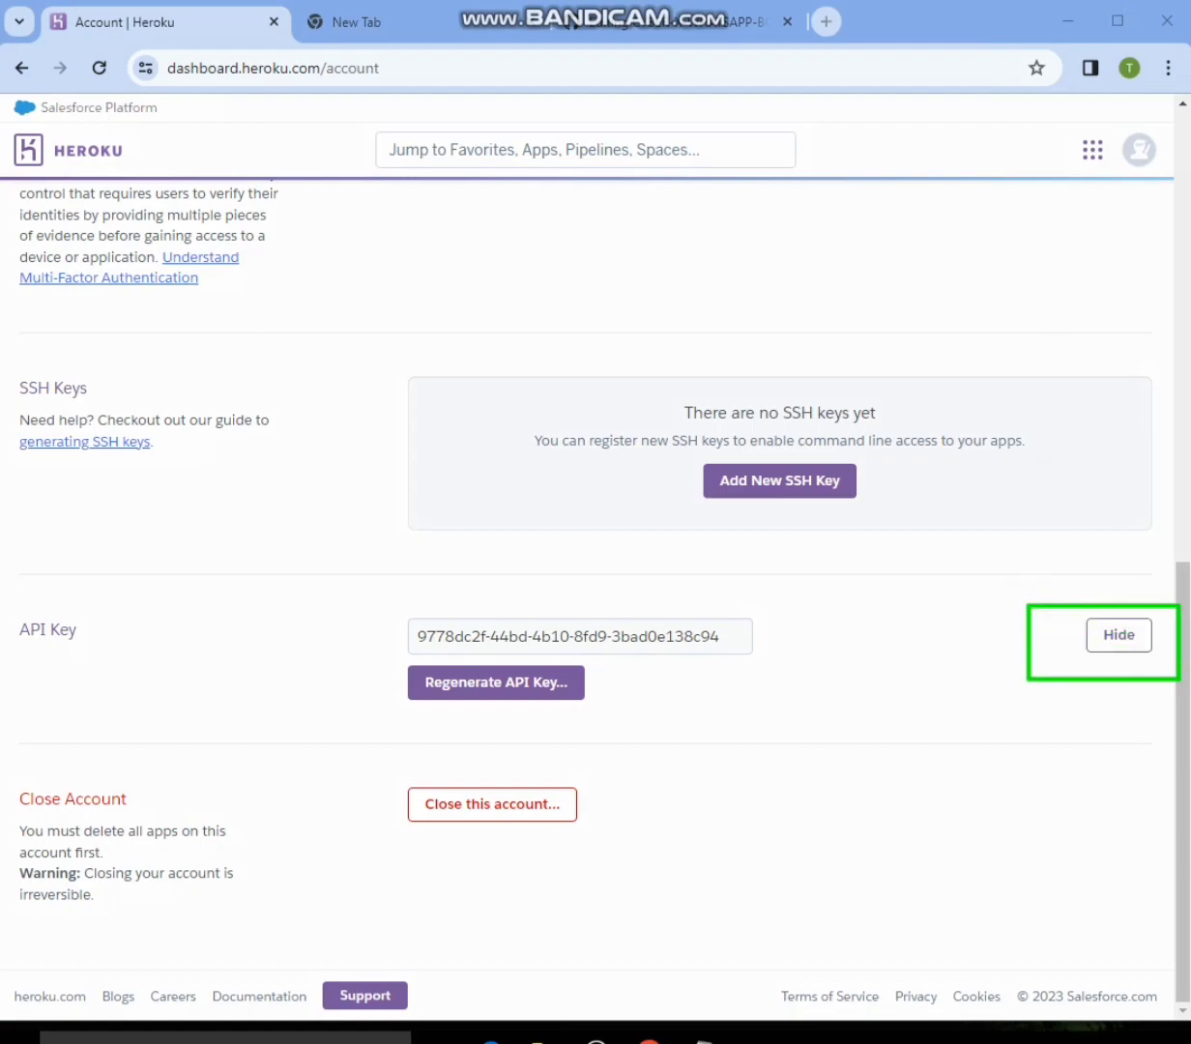
{"action": "left_click", "coordinate": [1089, 638]}
{"action": "left_click", "coordinate": [1091, 640]}
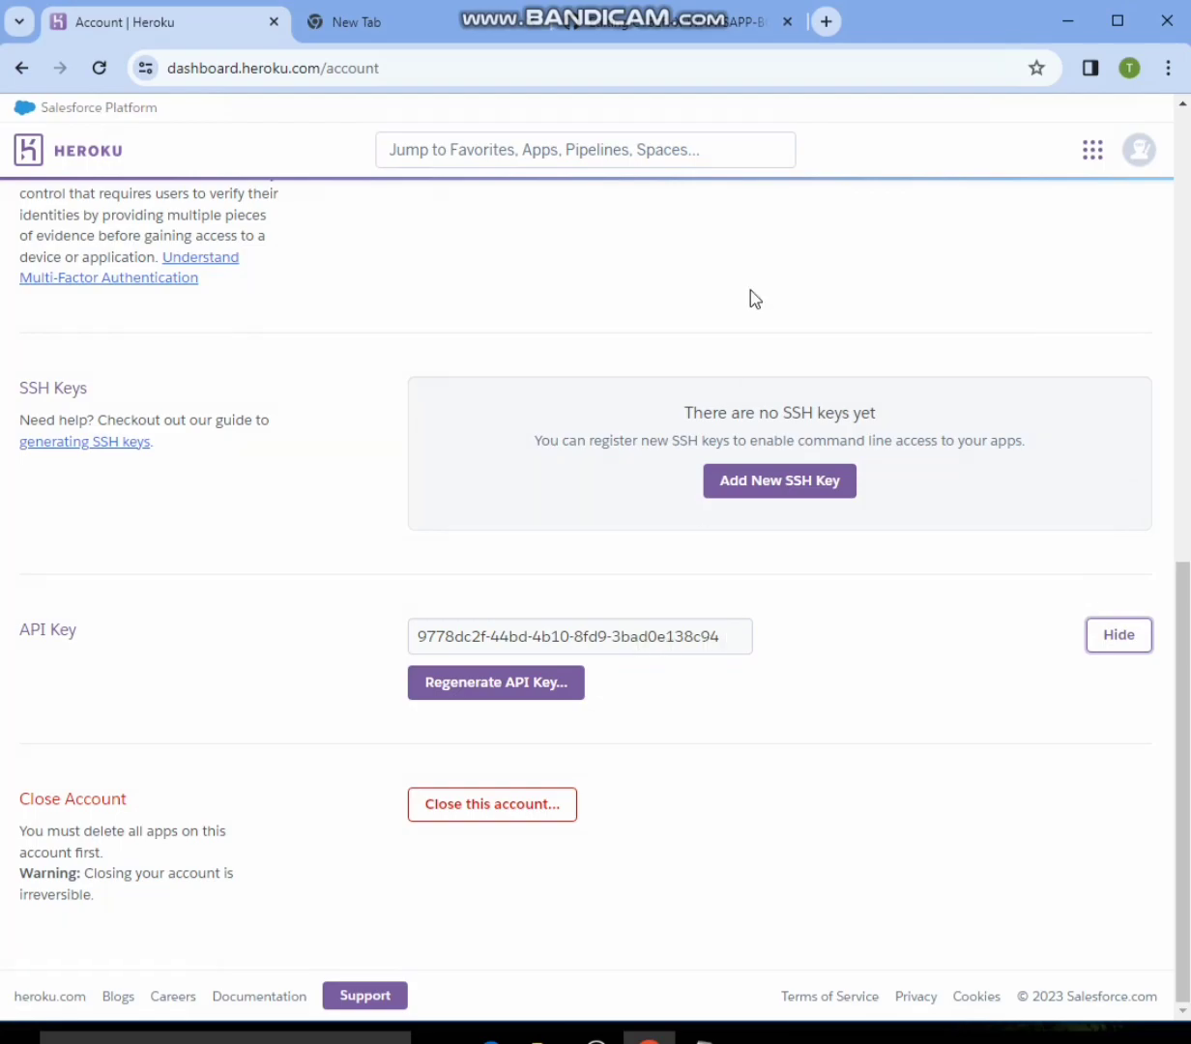
{"action": "triple_click", "coordinate": [718, 626]}
{"action": "left_click_drag", "start_coordinate": [419, 623], "coordinate": [763, 656]}
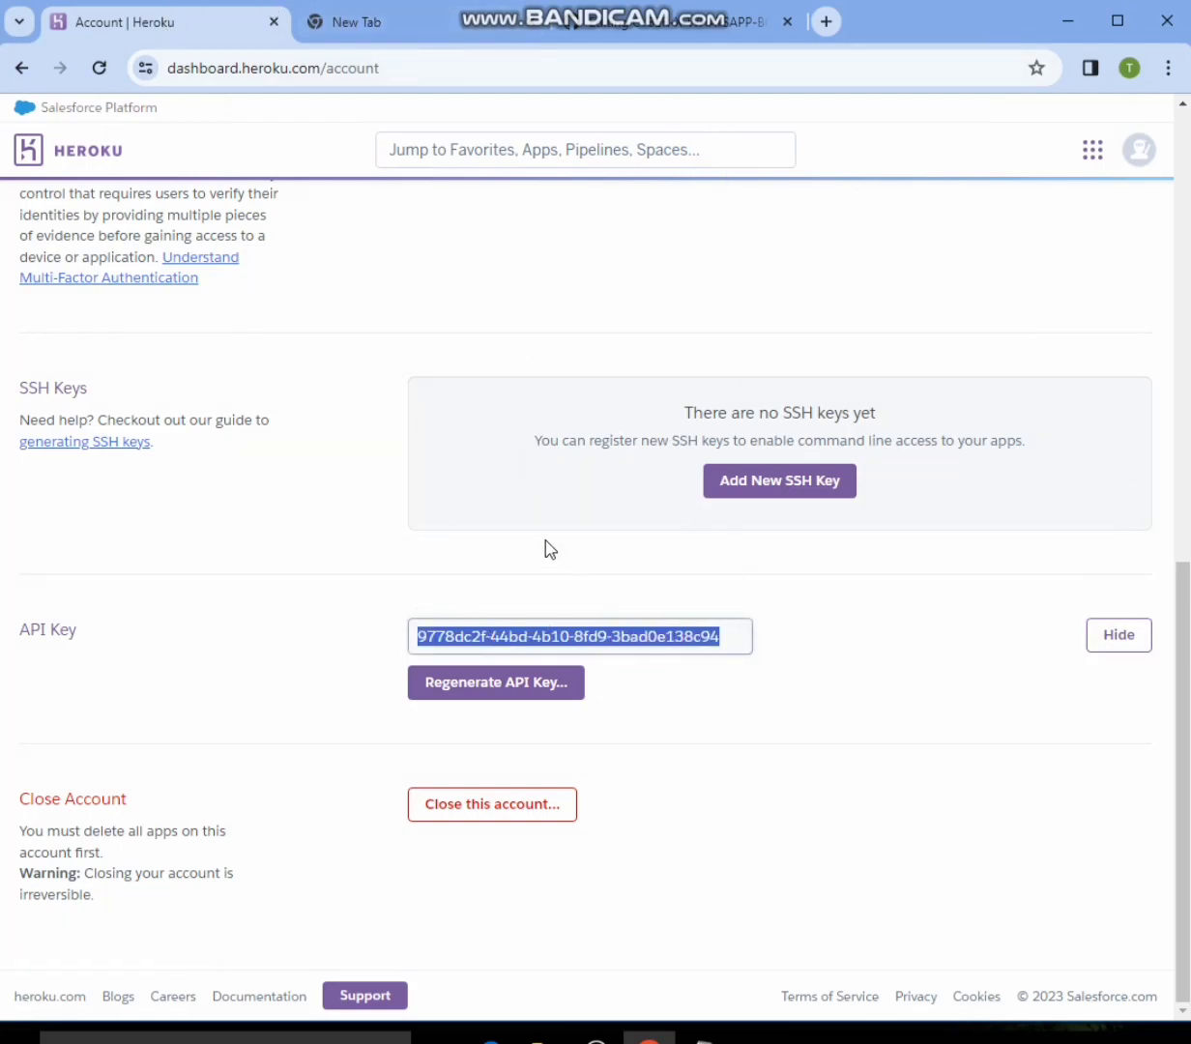
{"action": "right_click", "coordinate": [631, 646]}
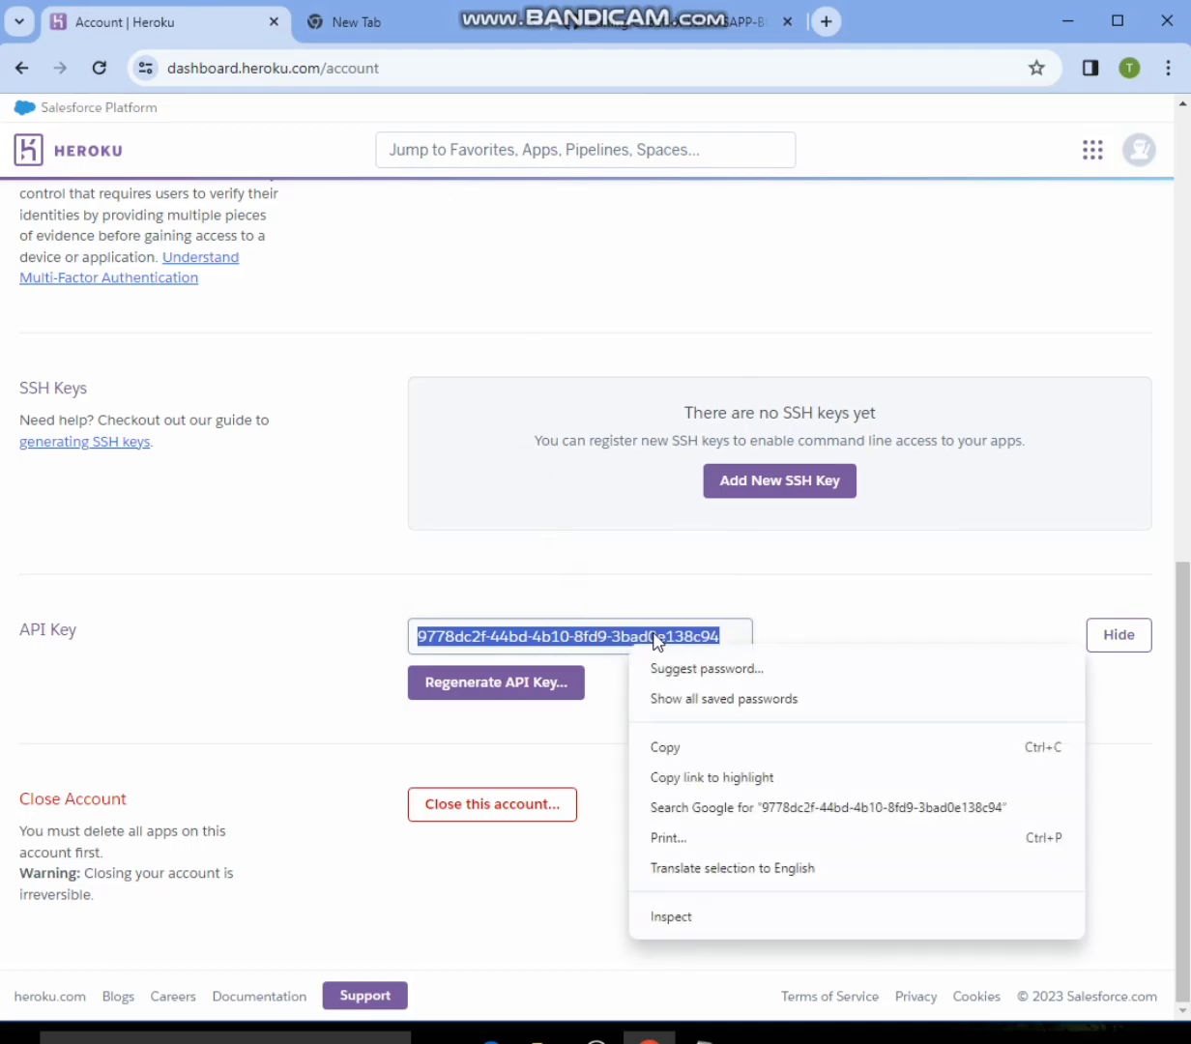
{"action": "left_click", "coordinate": [667, 750]}
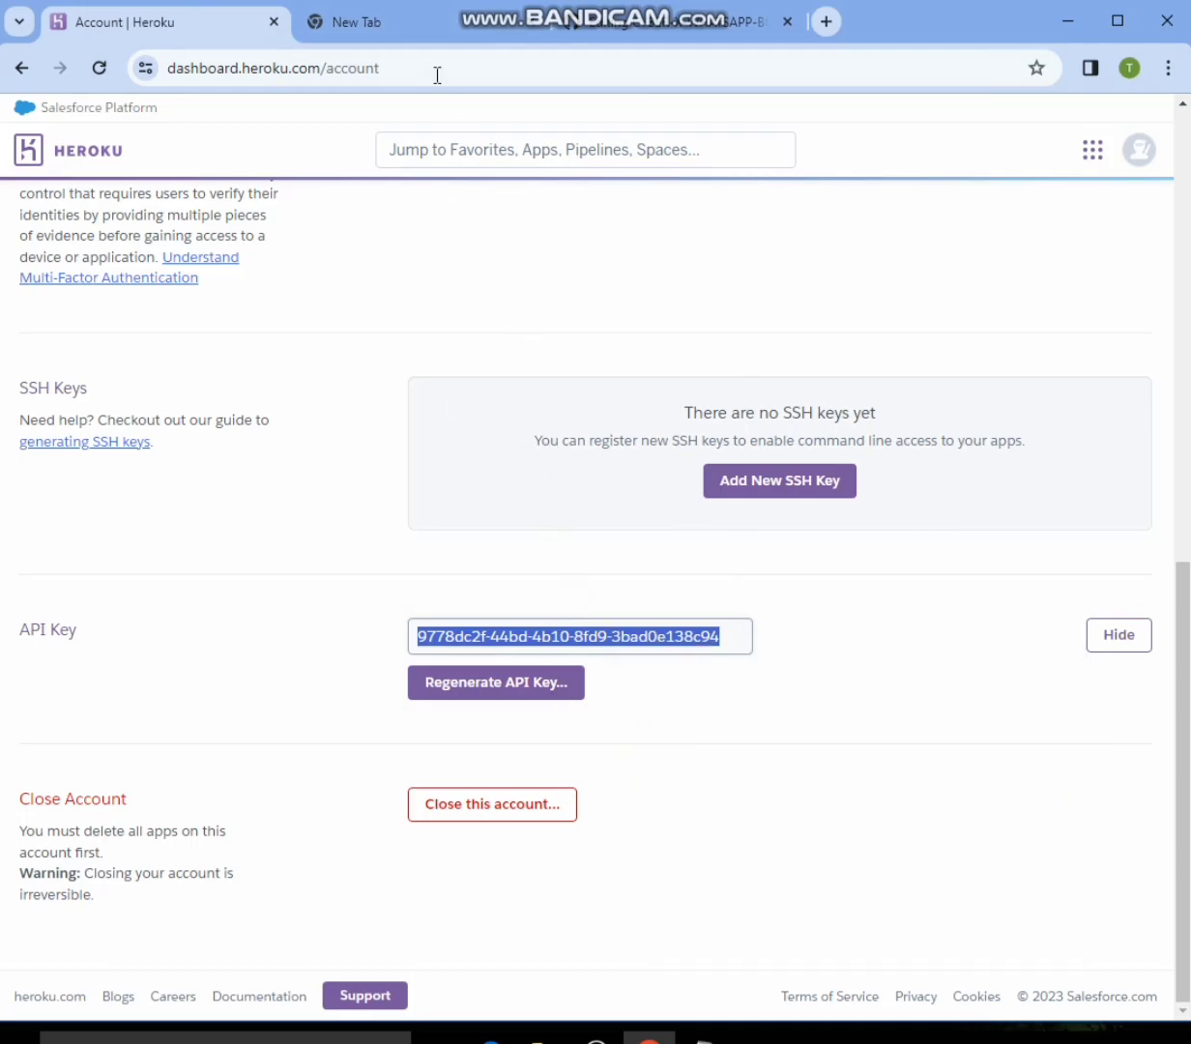
- Return to app.json on GitHub and replace the HEROKU_API_KEY description text on line 20 with the copied API key
{"action": "left_click", "coordinate": [638, 29]}
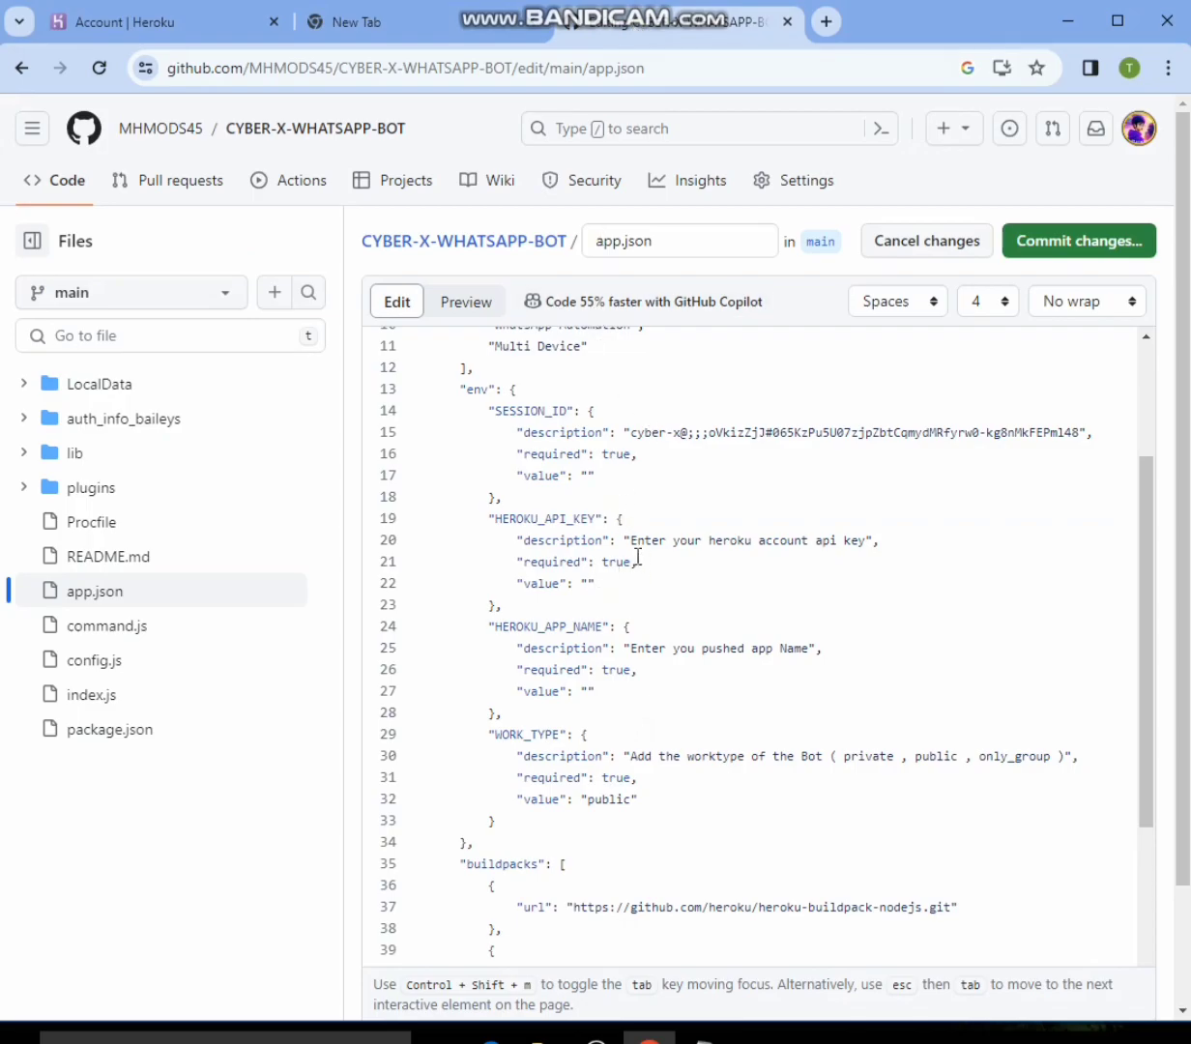
{"action": "left_click_drag", "start_coordinate": [631, 539], "coordinate": [858, 538]}
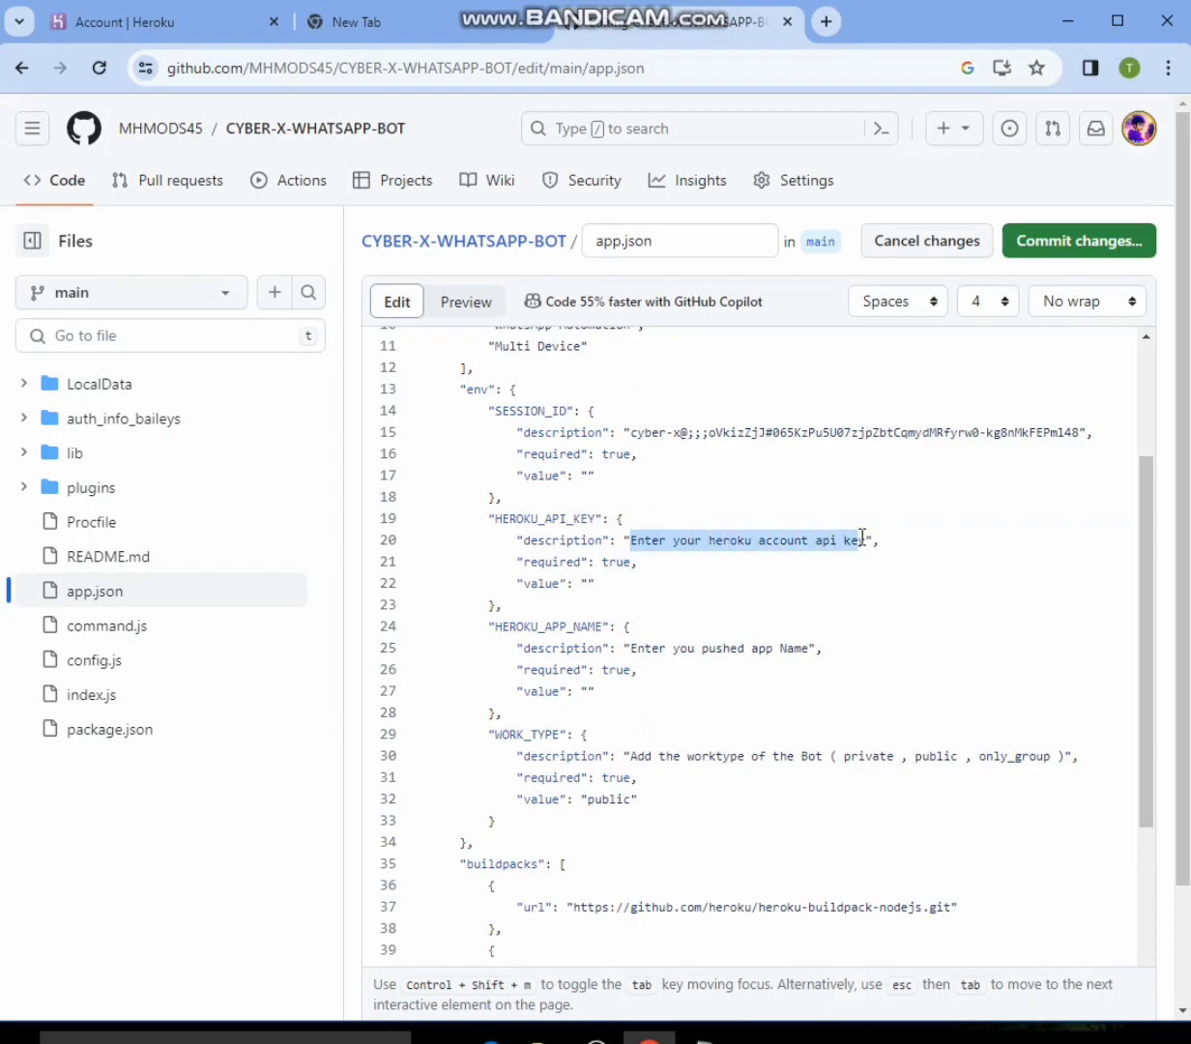
{"action": "right_click", "coordinate": [839, 544]}
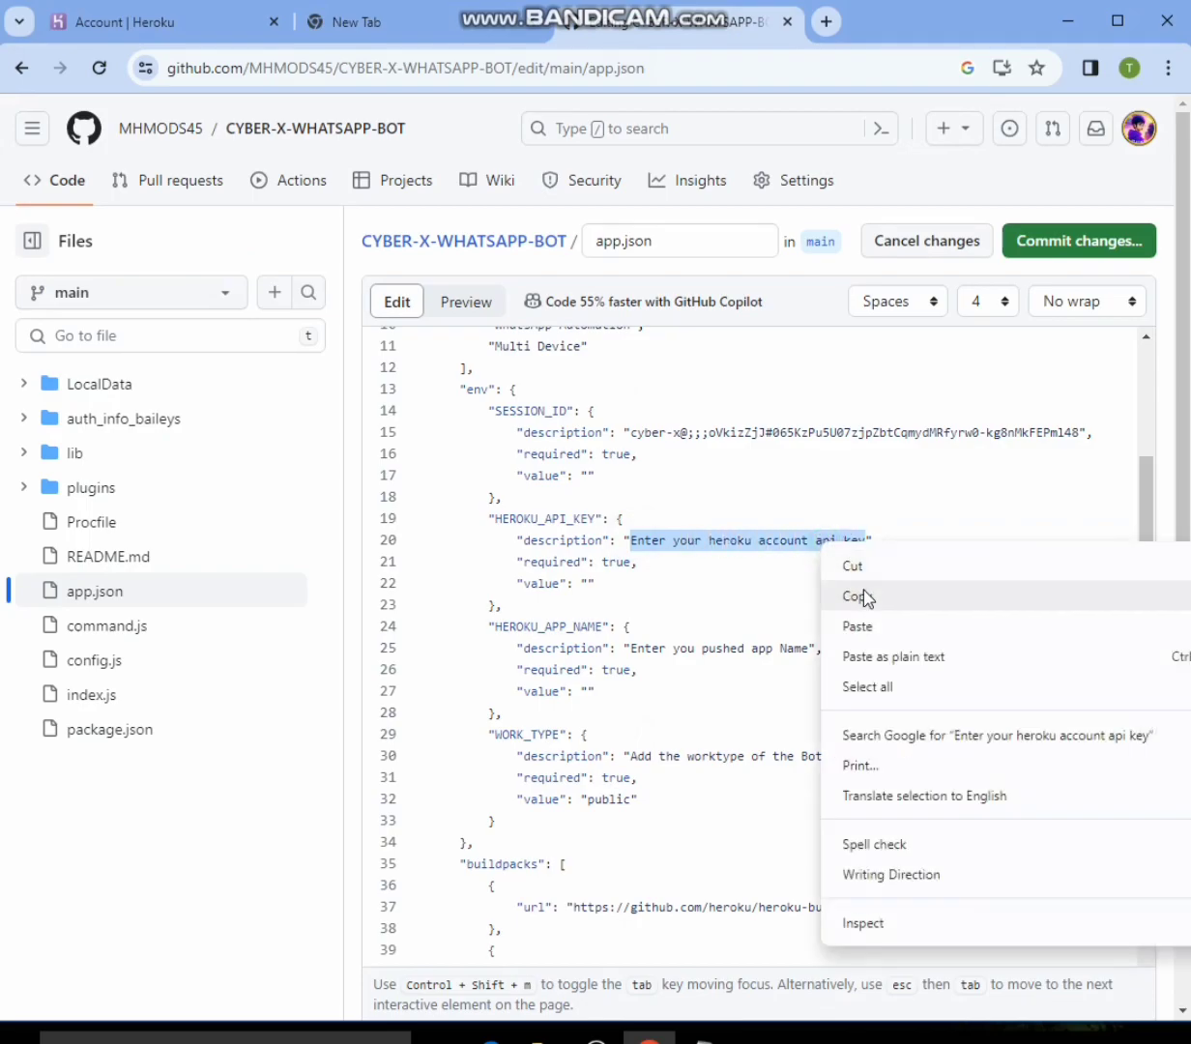
{"action": "left_click", "coordinate": [859, 628]}
{"action": "scroll", "coordinate": [766, 538], "scroll_direction": "up", "scroll_amount": 2}
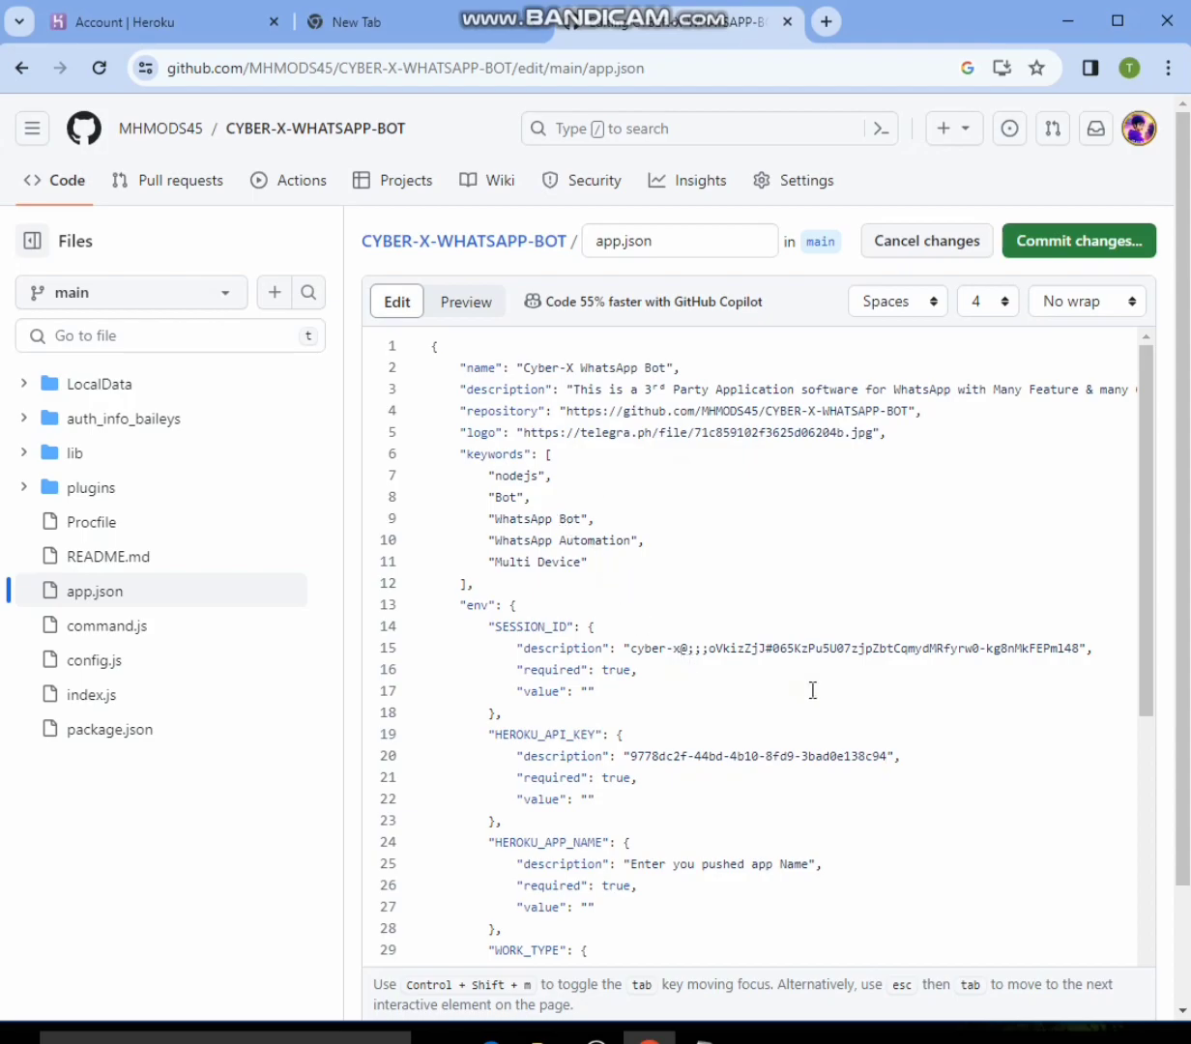
- Enter ahma808 as the HEROKU_APP_NAME value on line 27 of app.json
{"action": "scroll", "coordinate": [707, 740], "scroll_direction": "down", "scroll_amount": 3}
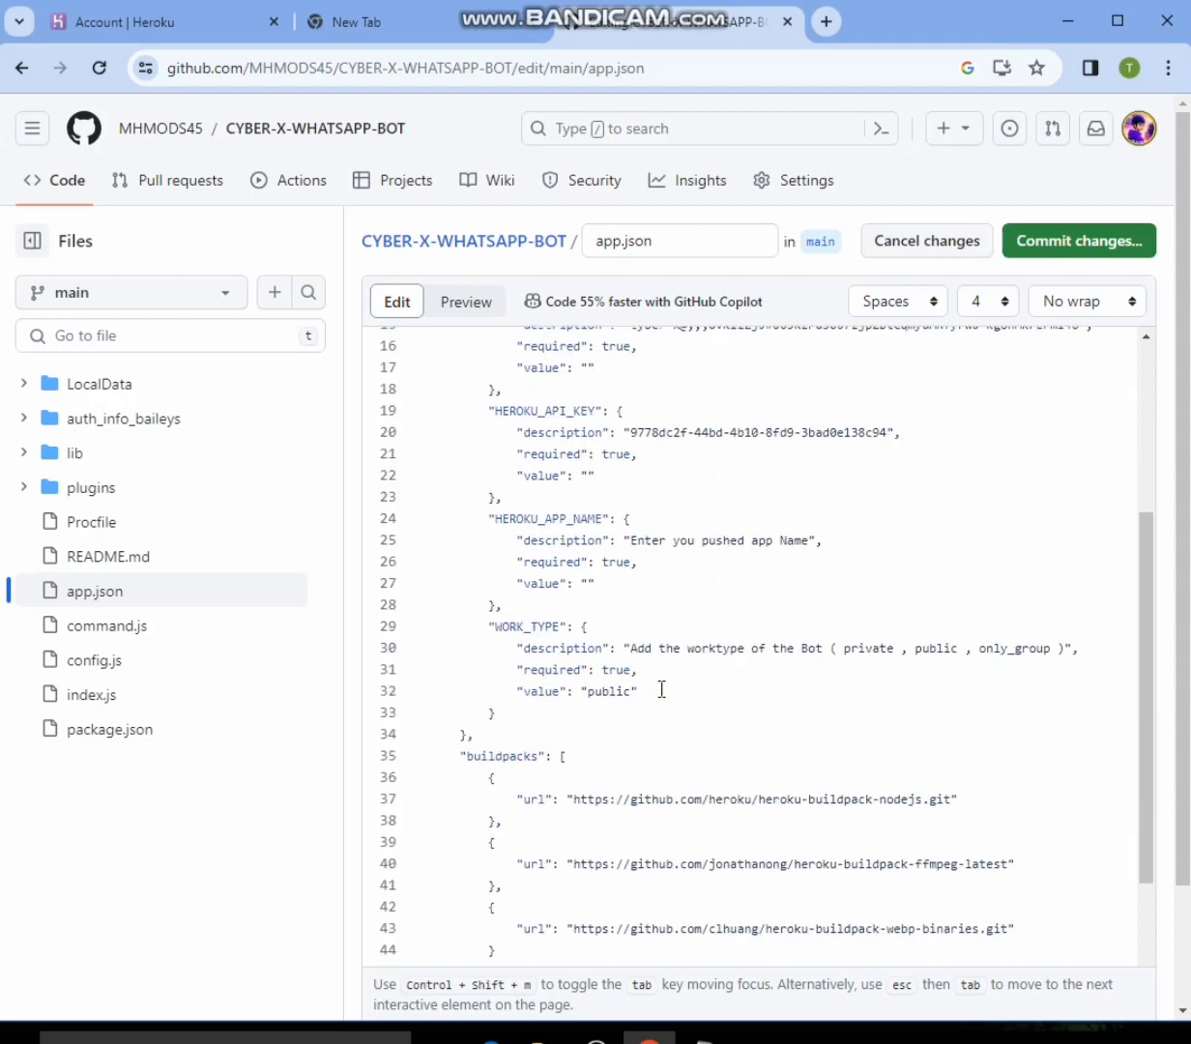
{"action": "left_click", "coordinate": [586, 582]}
{"action": "left_click", "coordinate": [592, 599]}
{"action": "left_click", "coordinate": [588, 581]}
{"action": "type", "text": "ah"}
- Commit the app.json edits directly to the main branch with the message "Update app.json"
{"action": "scroll", "coordinate": [708, 623], "scroll_direction": "down", "scroll_amount": 3}
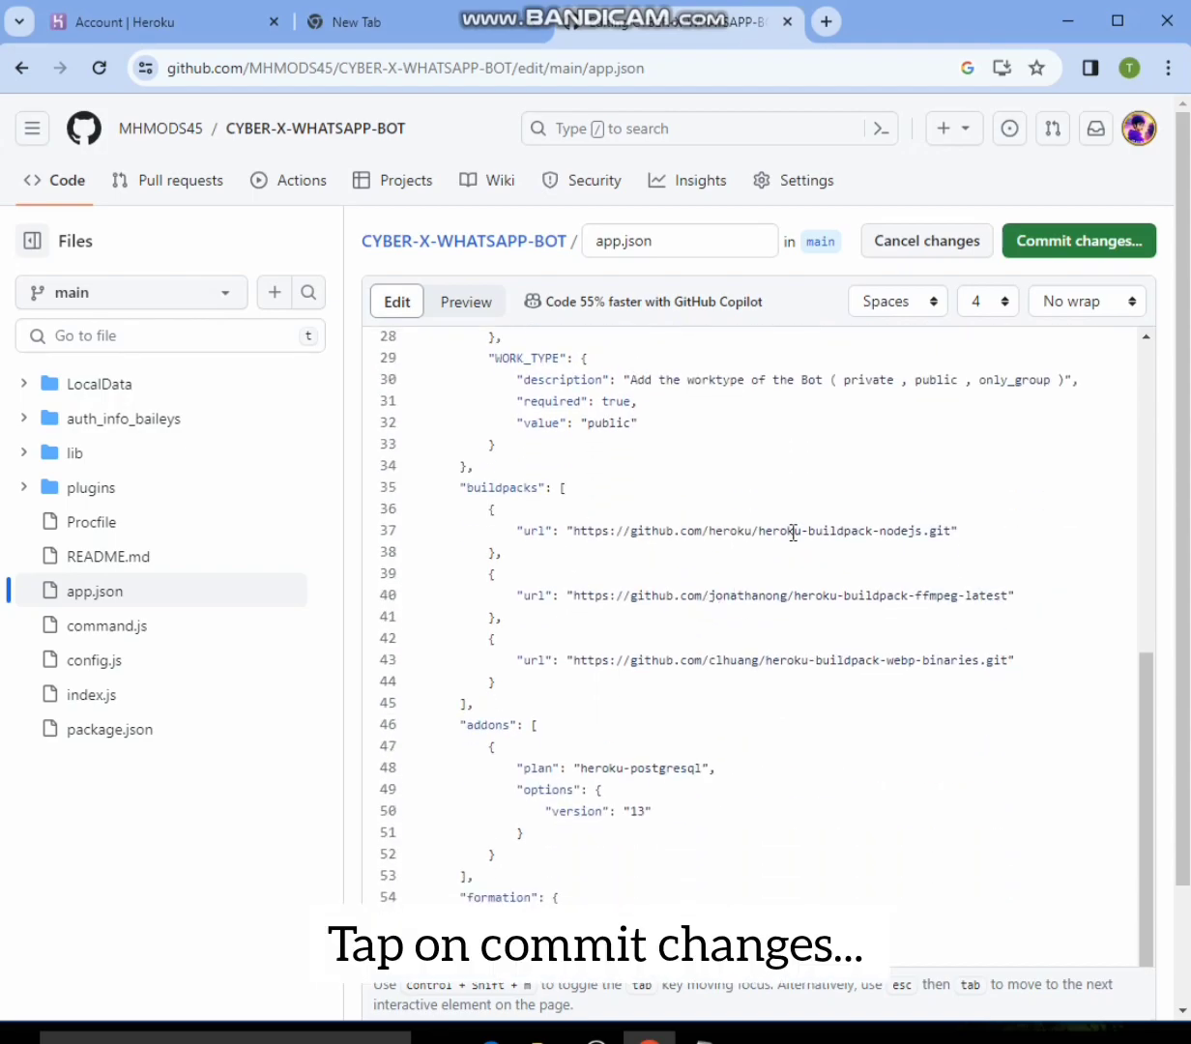
{"action": "scroll", "coordinate": [773, 541], "scroll_direction": "down", "scroll_amount": 2}
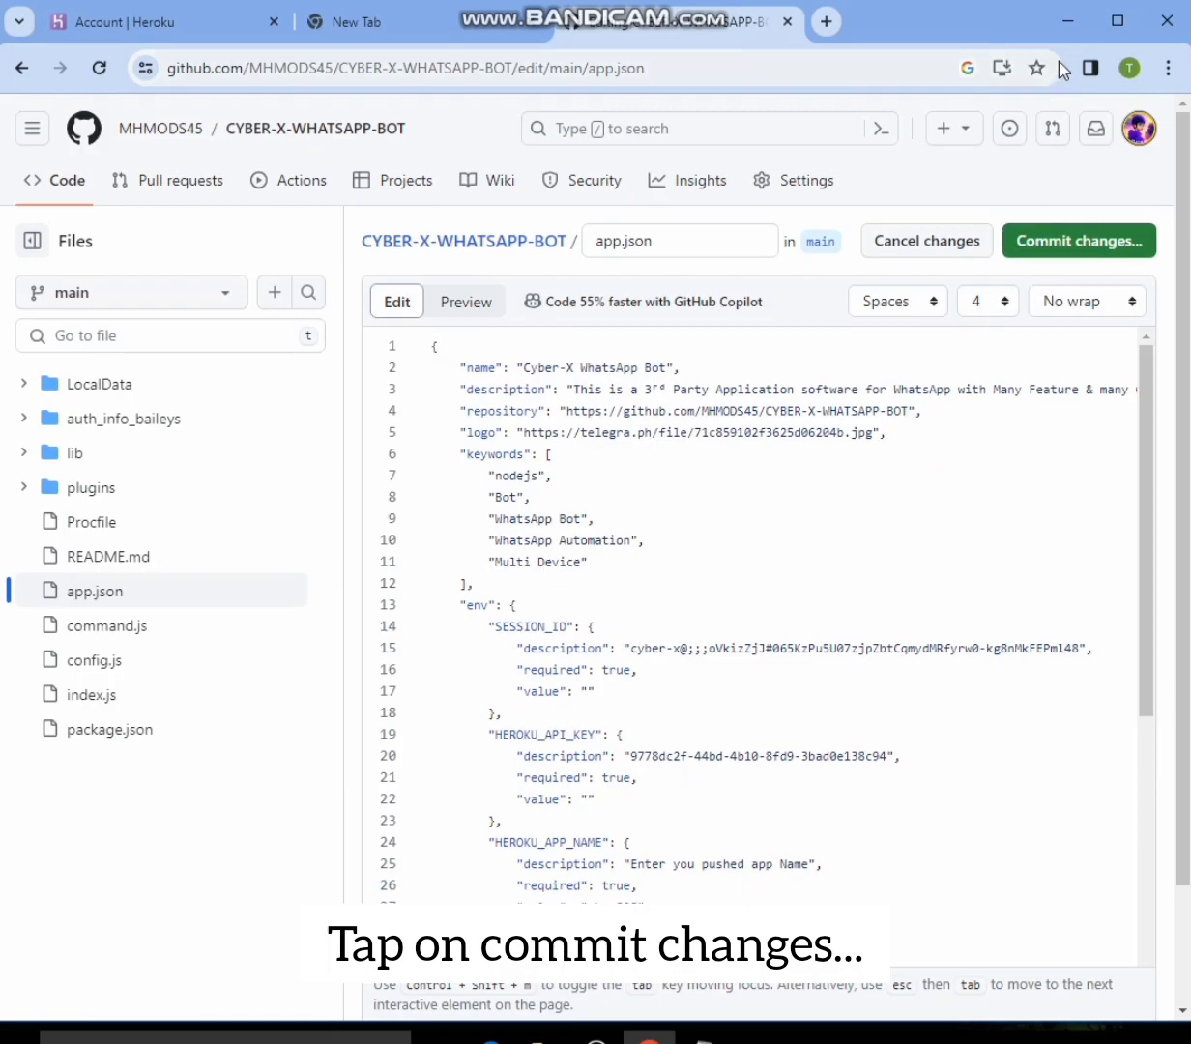
{"action": "left_click", "coordinate": [1123, 2]}
{"action": "mouse_move", "coordinate": [984, 208]}
{"action": "left_mouse_down"}
{"action": "mouse_move", "coordinate": [1154, 300]}
{"action": "mouse_move", "coordinate": [1167, 246]}
{"action": "left_mouse_up"}
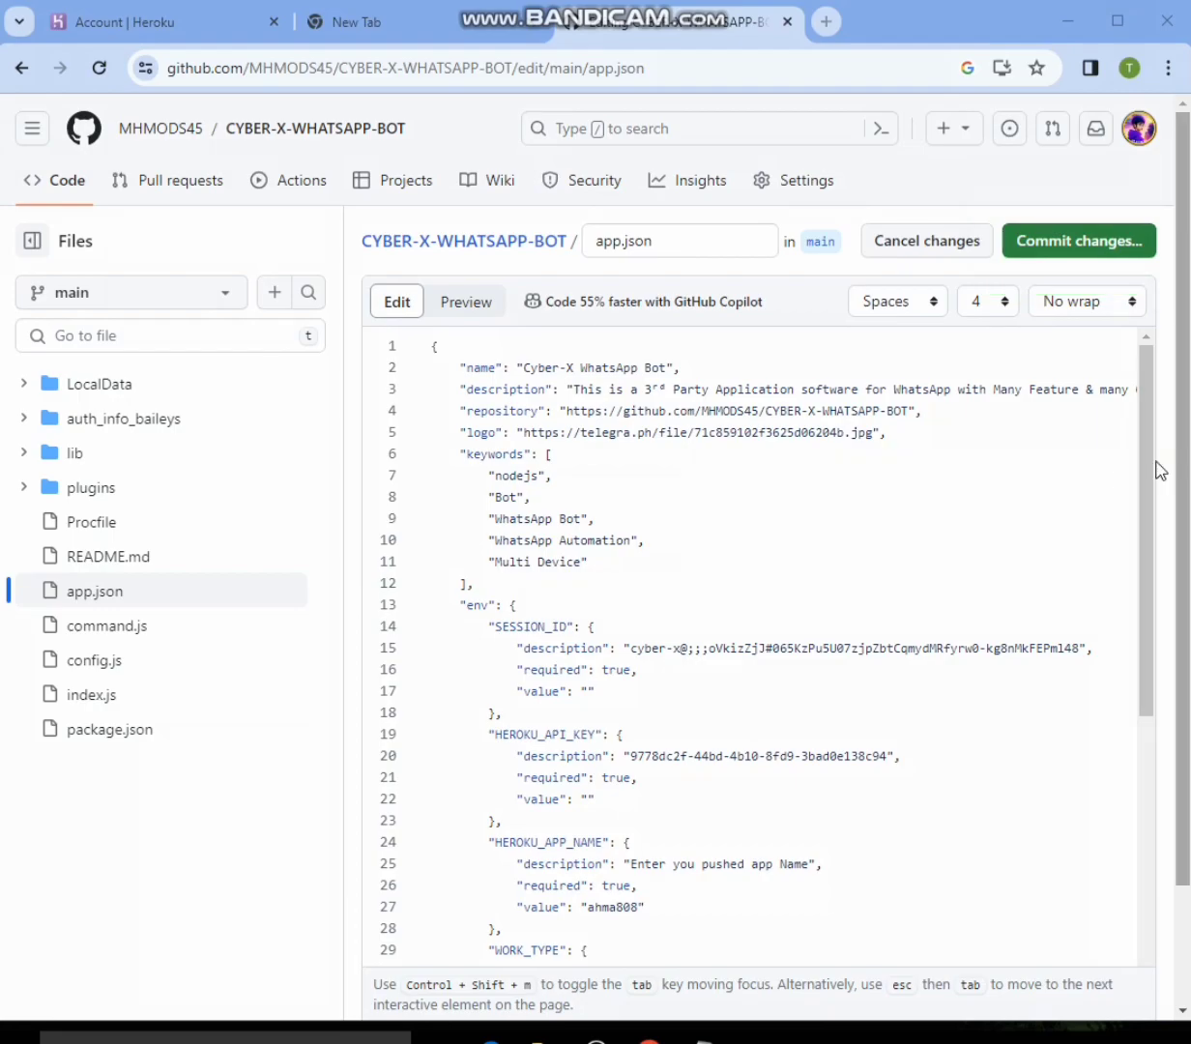
{"action": "scroll", "coordinate": [979, 523], "scroll_direction": "down", "scroll_amount": 2}
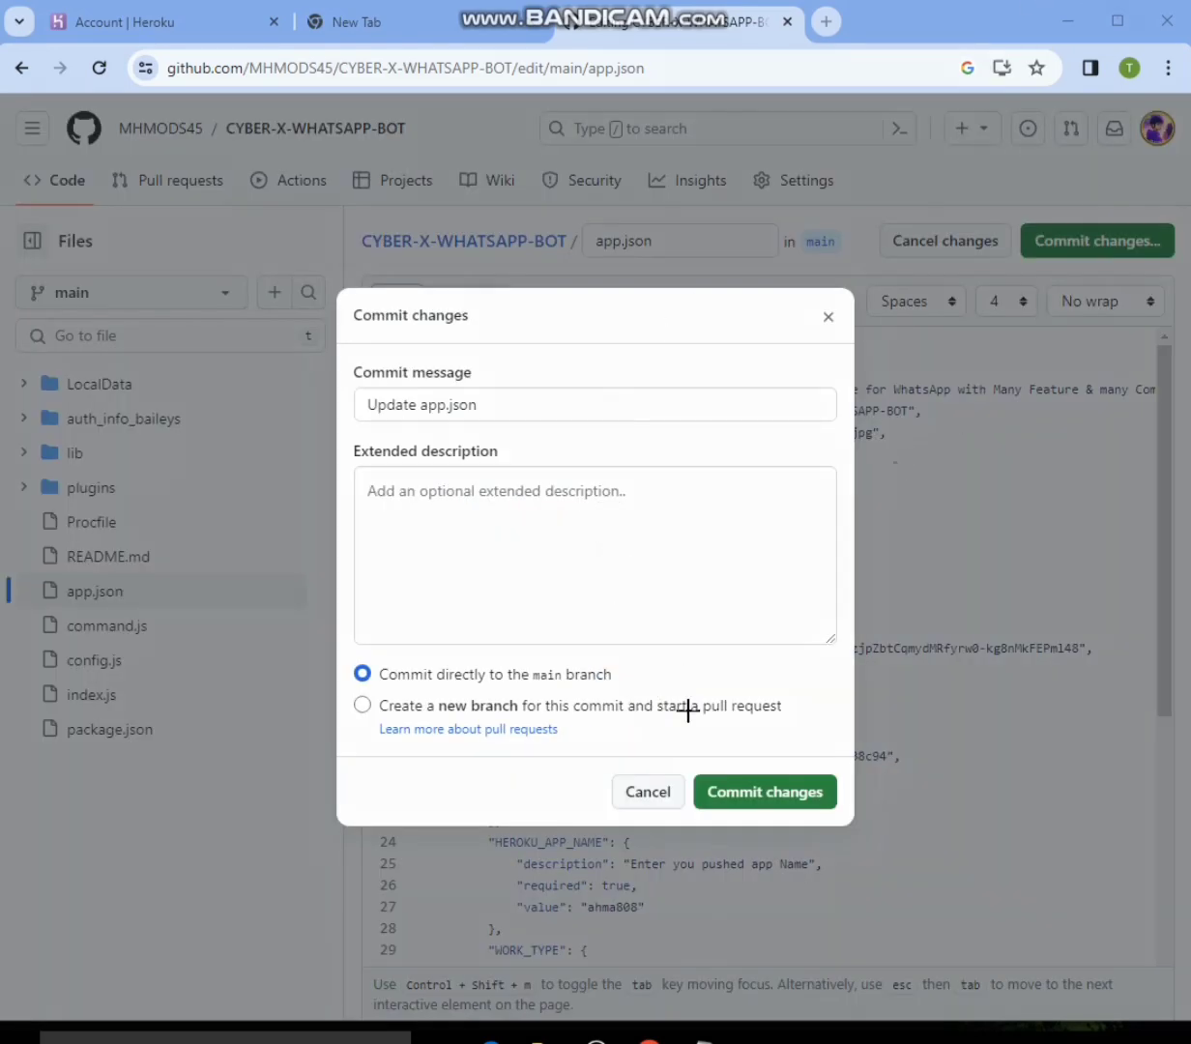
{"action": "mouse_move", "coordinate": [662, 761]}
{"action": "left_mouse_down"}
{"action": "mouse_move", "coordinate": [701, 802]}
{"action": "mouse_move", "coordinate": [899, 894]}
{"action": "mouse_move", "coordinate": [876, 852]}
{"action": "left_mouse_up"}
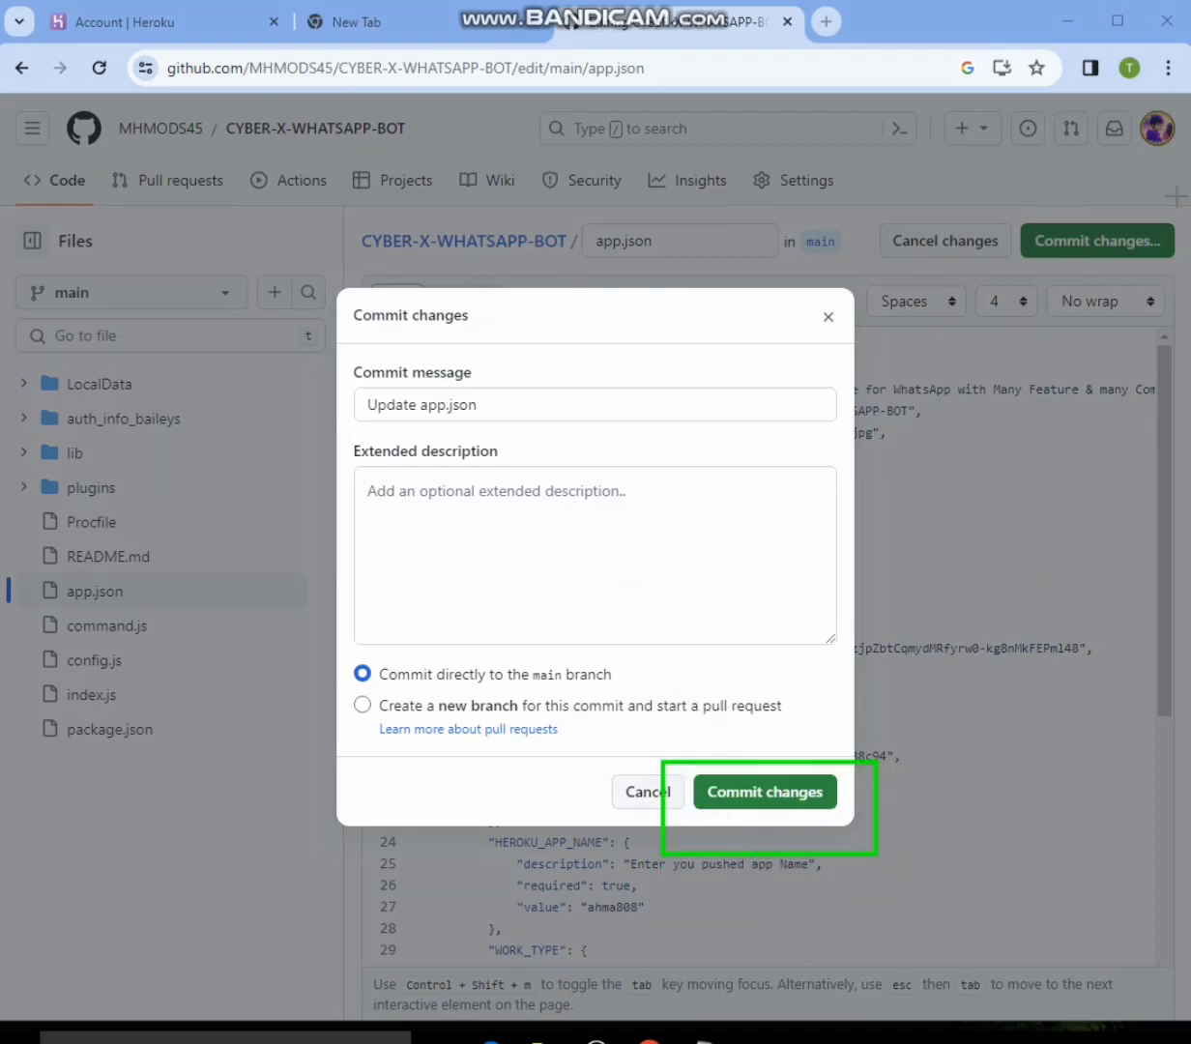
{"action": "left_click", "coordinate": [1134, 2]}
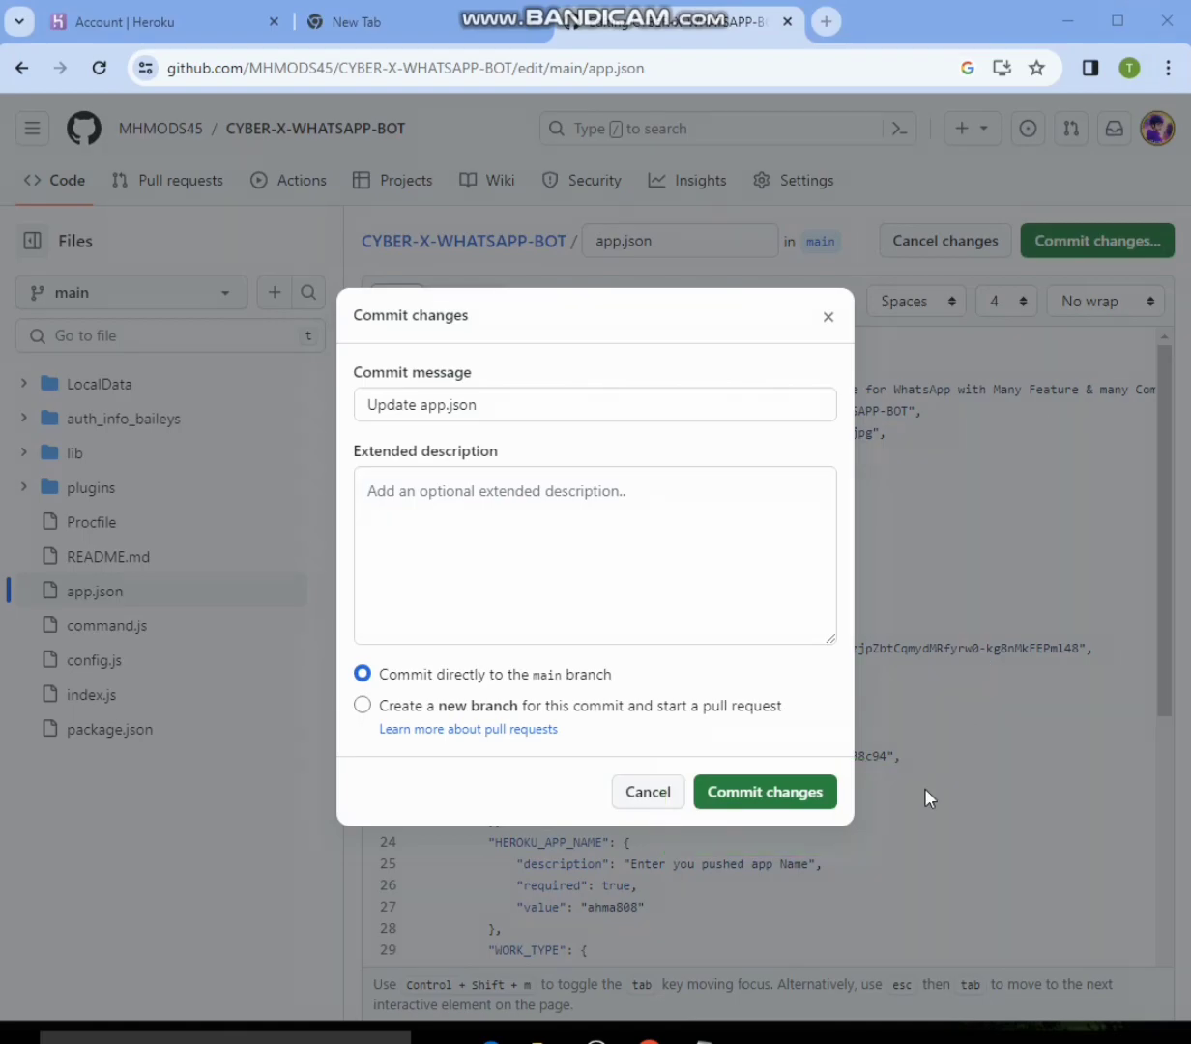
{"action": "left_click", "coordinate": [784, 800]}
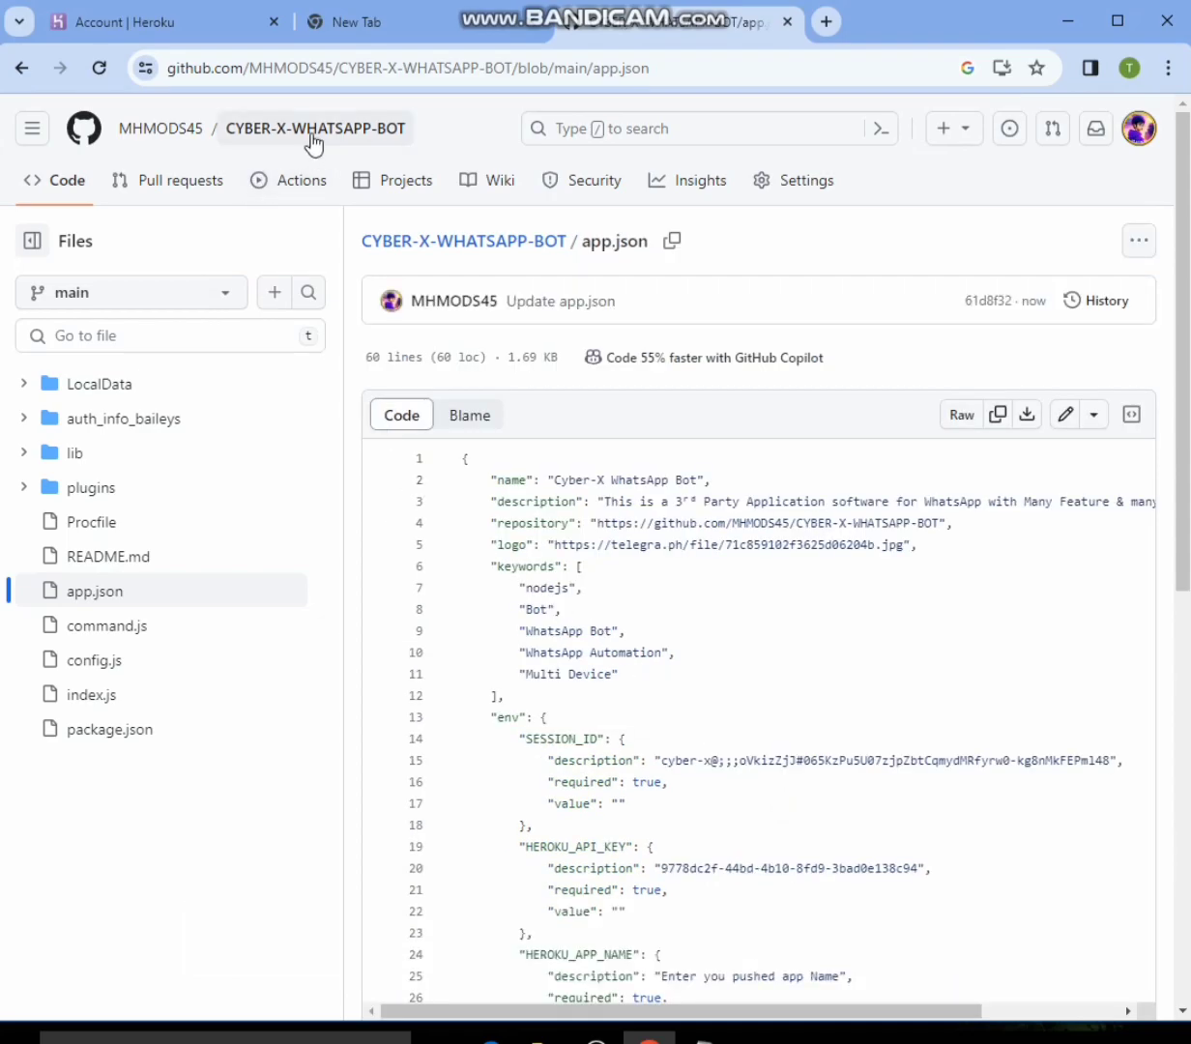
- Open the CYBER-X-WHATSAPP-BOT repository's main page and copy its URL without the /tree/main part
{"action": "left_click", "coordinate": [430, 242]}
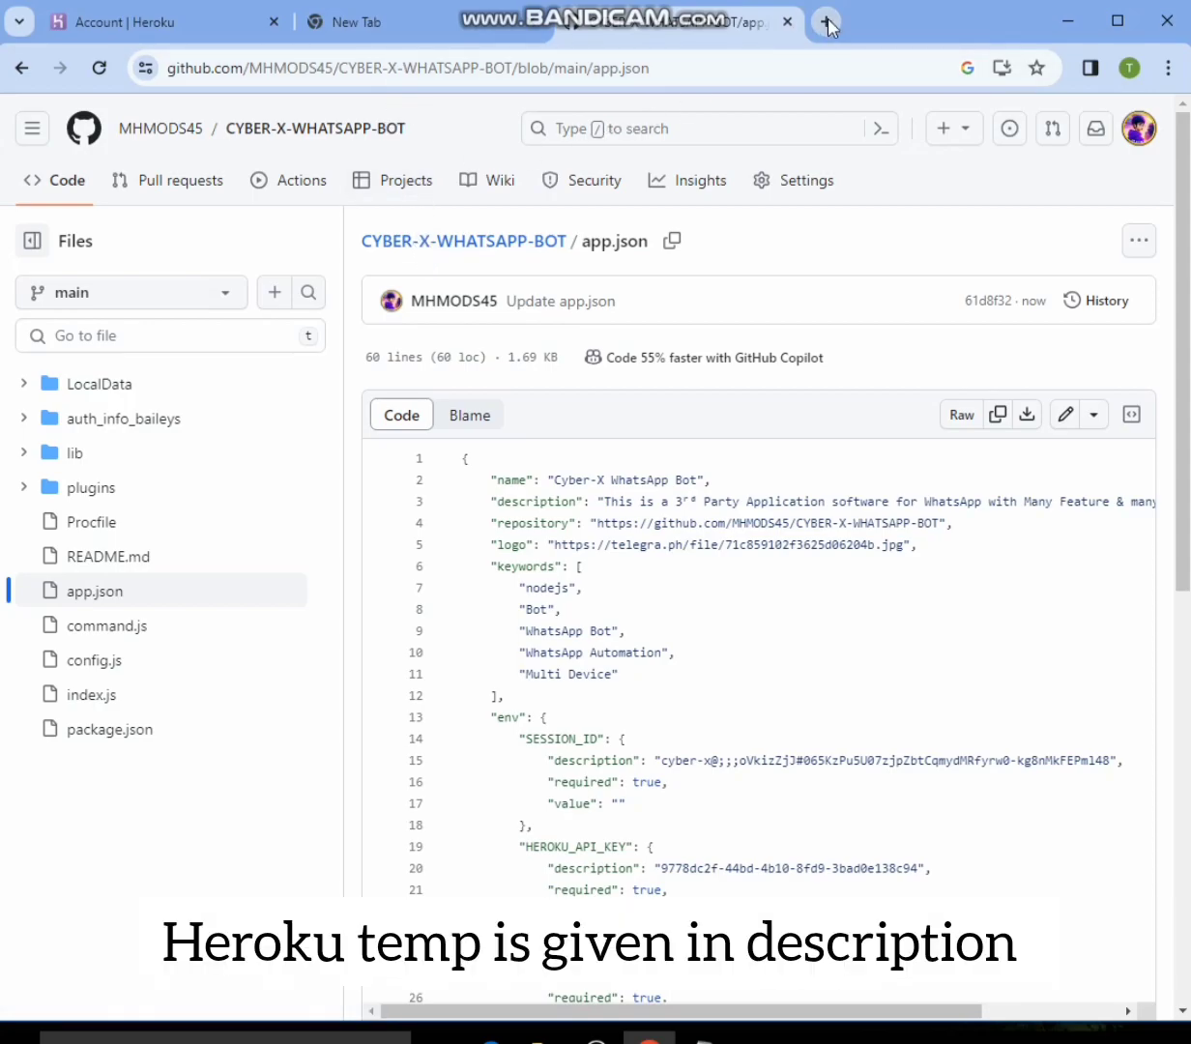
{"action": "key", "text": "F5"}
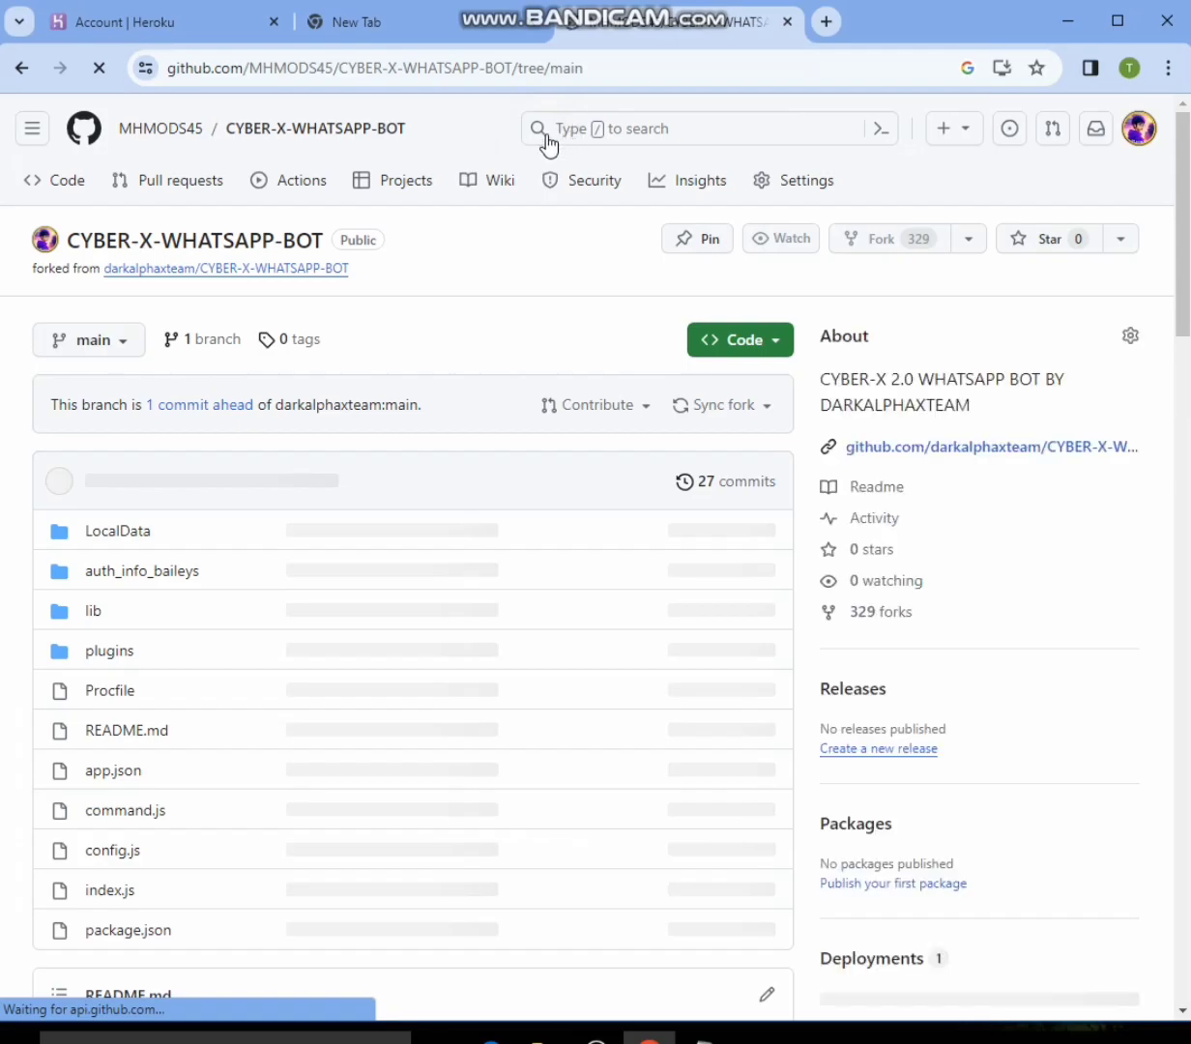
{"action": "left_click_drag", "start_coordinate": [512, 69], "coordinate": [167, 69]}
{"action": "left_click", "coordinate": [293, 75]}
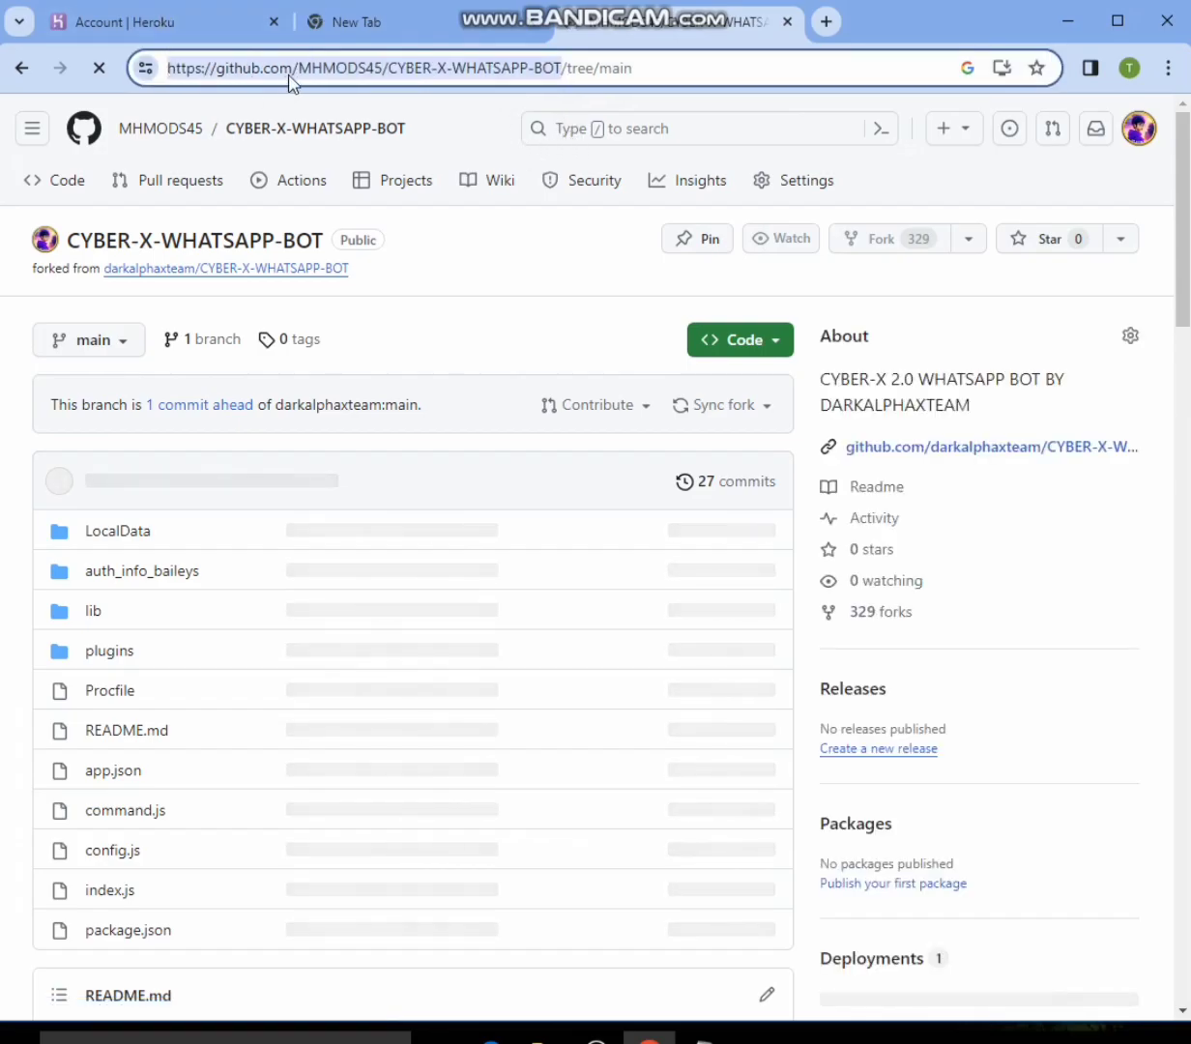
{"action": "left_click", "coordinate": [623, 70]}
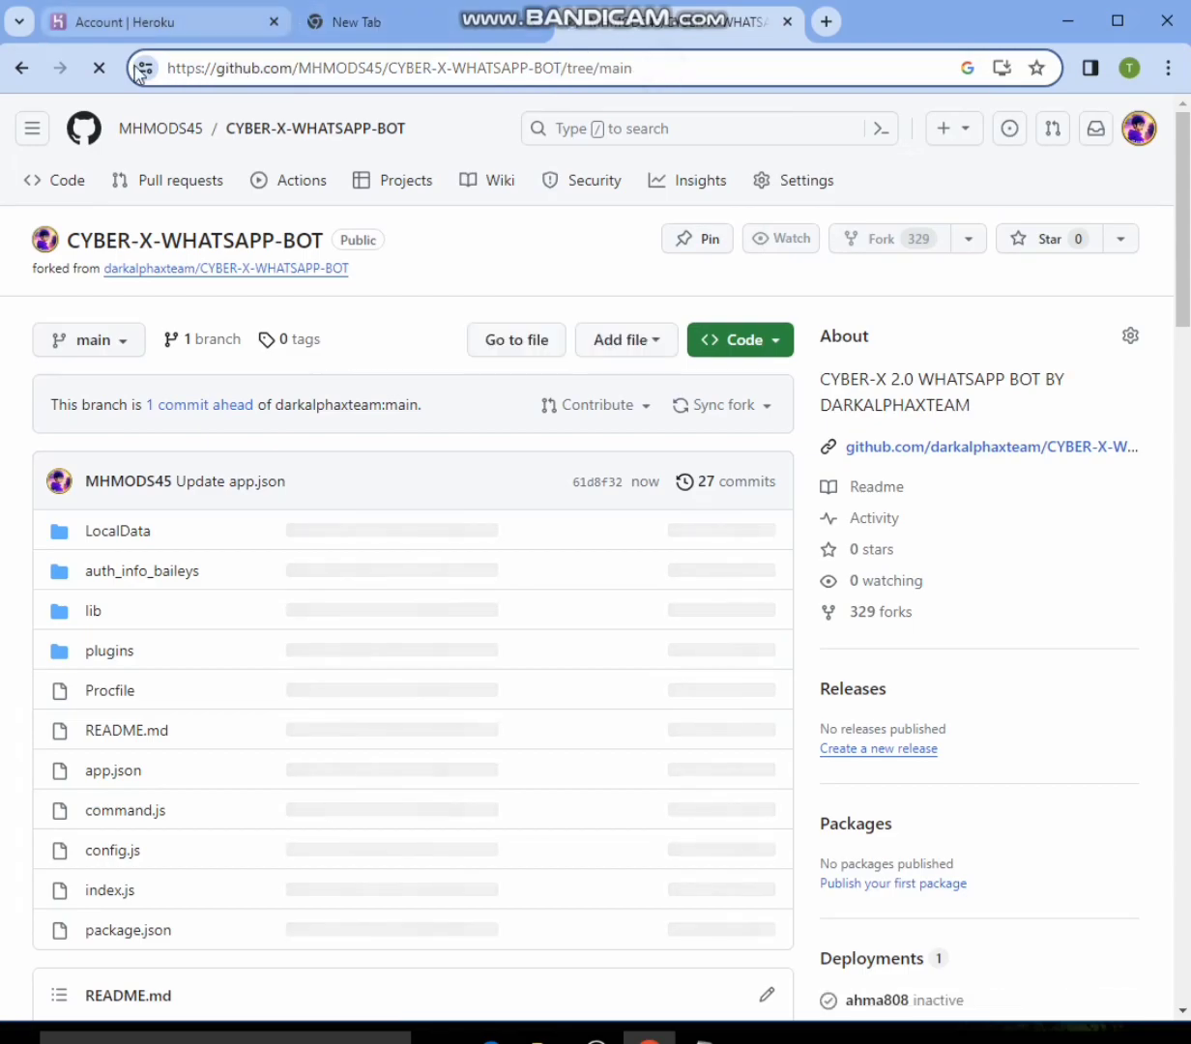
{"action": "left_click_drag", "start_coordinate": [171, 67], "coordinate": [557, 71]}
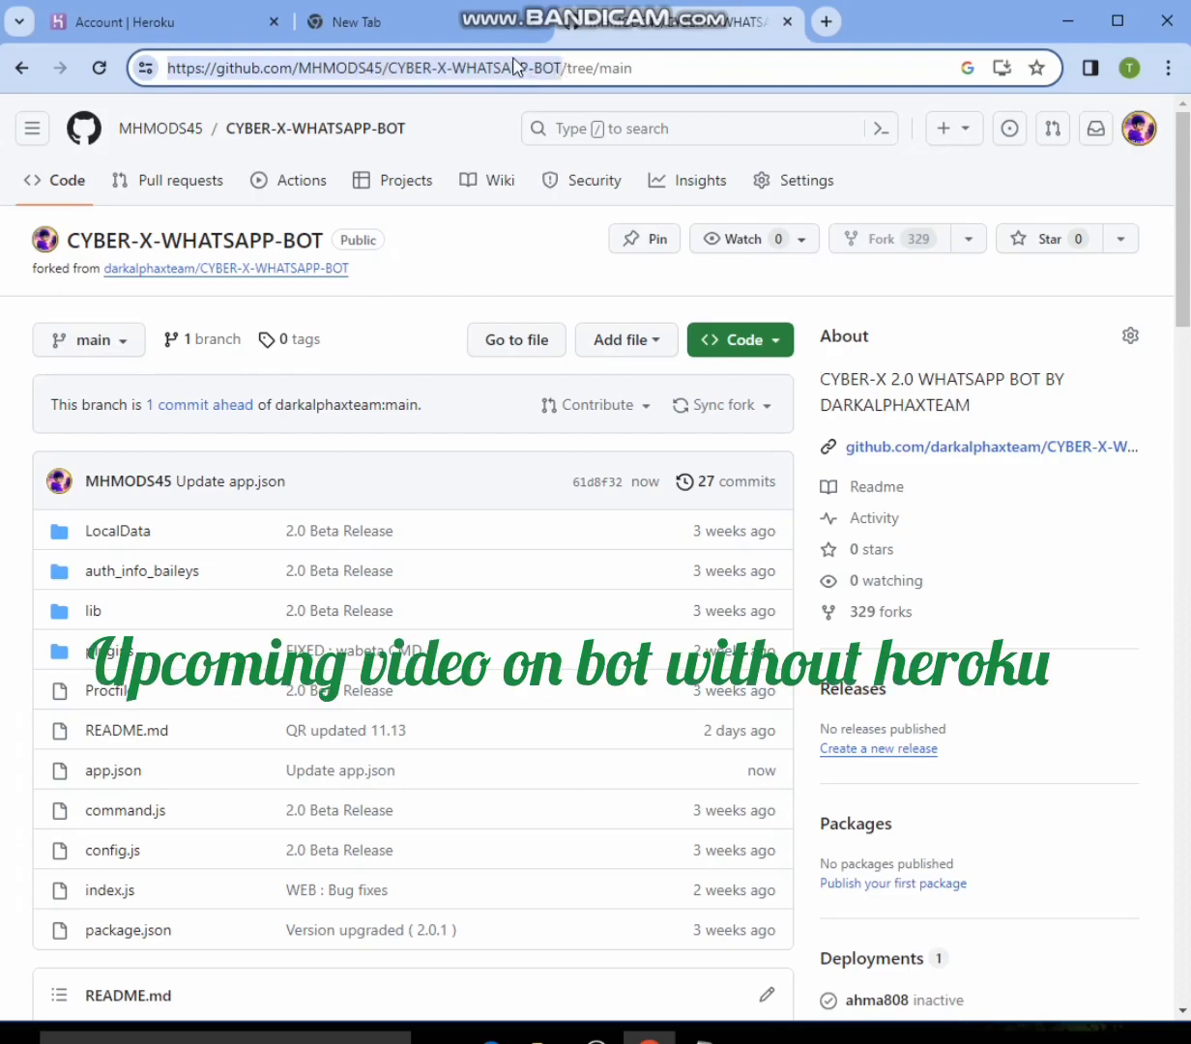
{"action": "right_click", "coordinate": [508, 58]}
{"action": "left_click", "coordinate": [588, 211]}
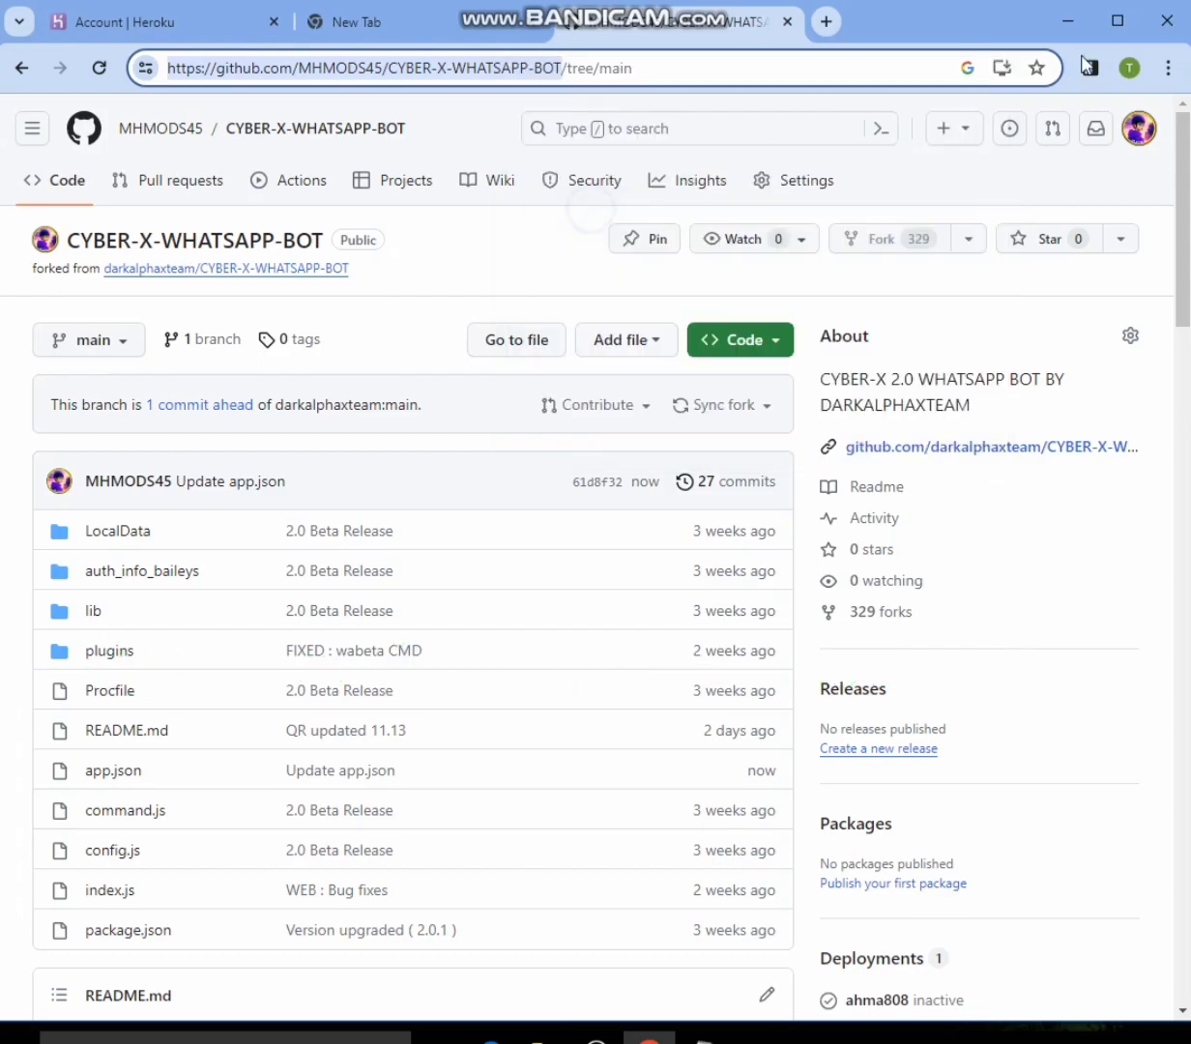
{"action": "key", "text": "ctrl+alt+d"}
{"action": "mouse_move", "coordinate": [157, 52]}
{"action": "left_mouse_down"}
{"action": "mouse_move", "coordinate": [188, 71]}
{"action": "mouse_move", "coordinate": [425, 91]}
{"action": "mouse_move", "coordinate": [549, 83]}
{"action": "left_mouse_up"}
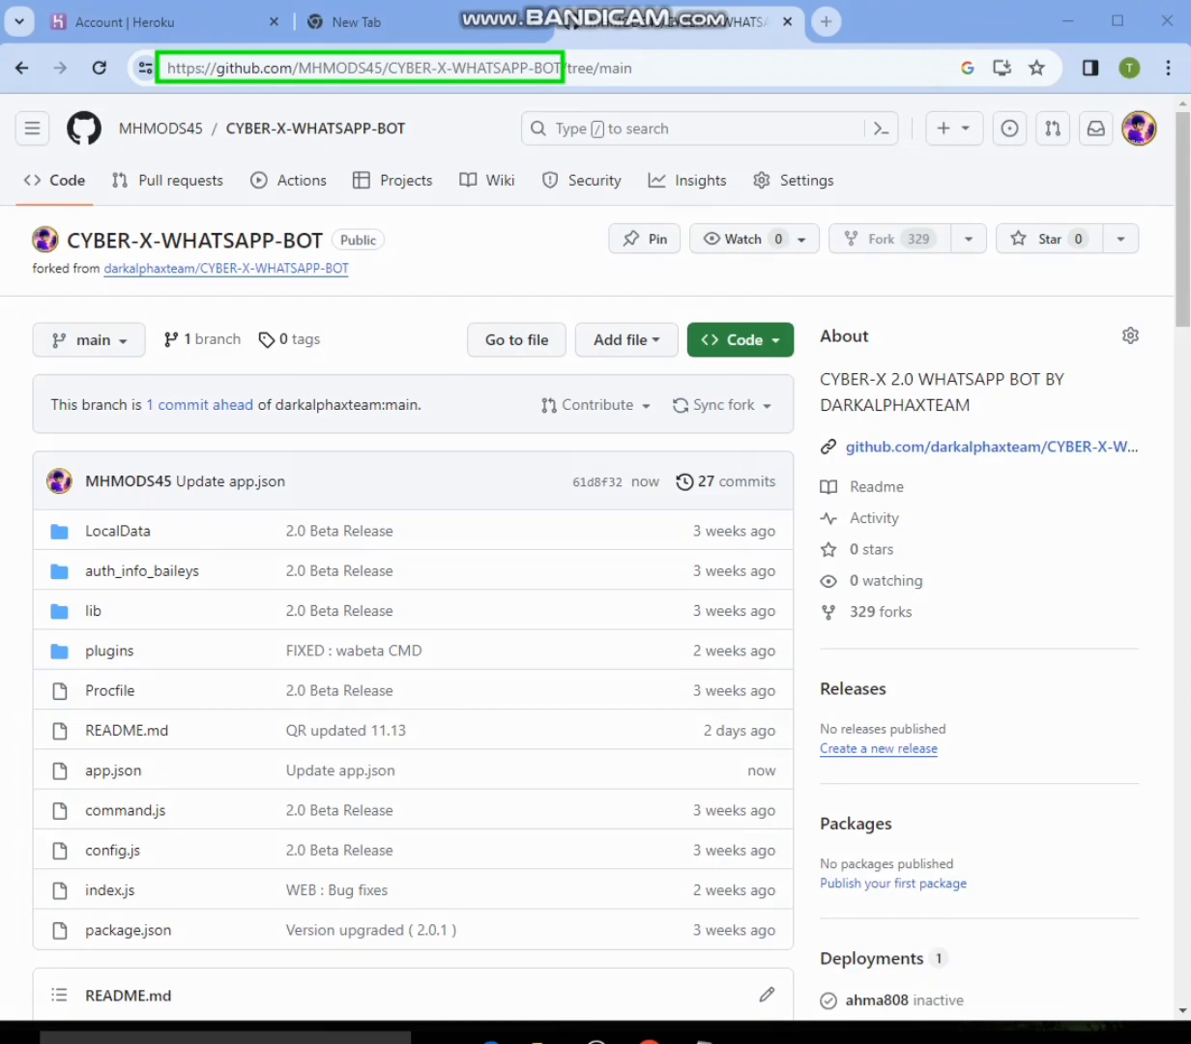
- Paste the copied repository URL into a new tab's address without loading it, and return to the repository page
{"action": "left_click", "coordinate": [826, 21]}
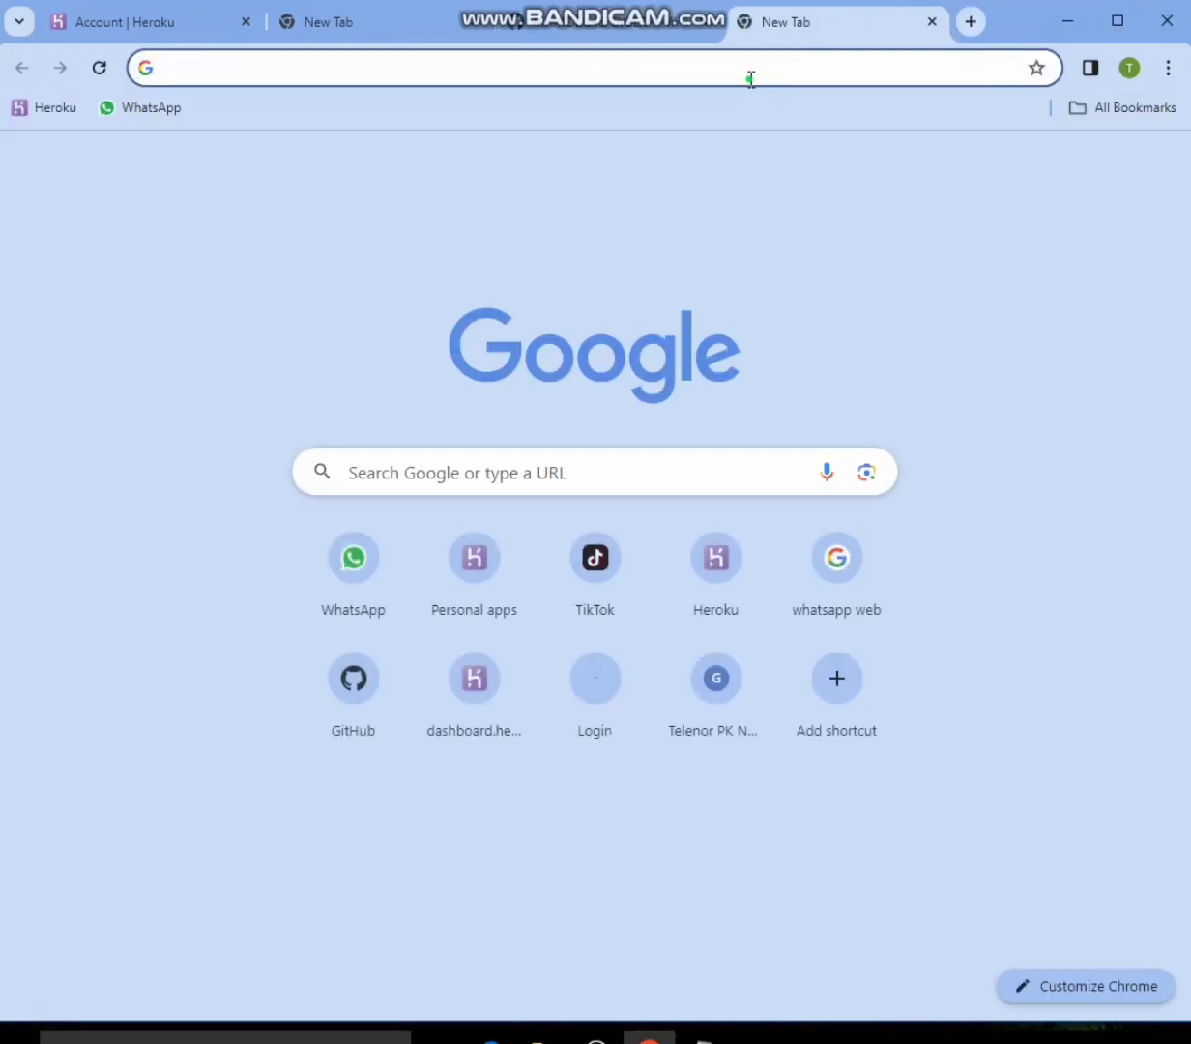
{"action": "right_click", "coordinate": [750, 79]}
{"action": "left_click", "coordinate": [837, 213]}
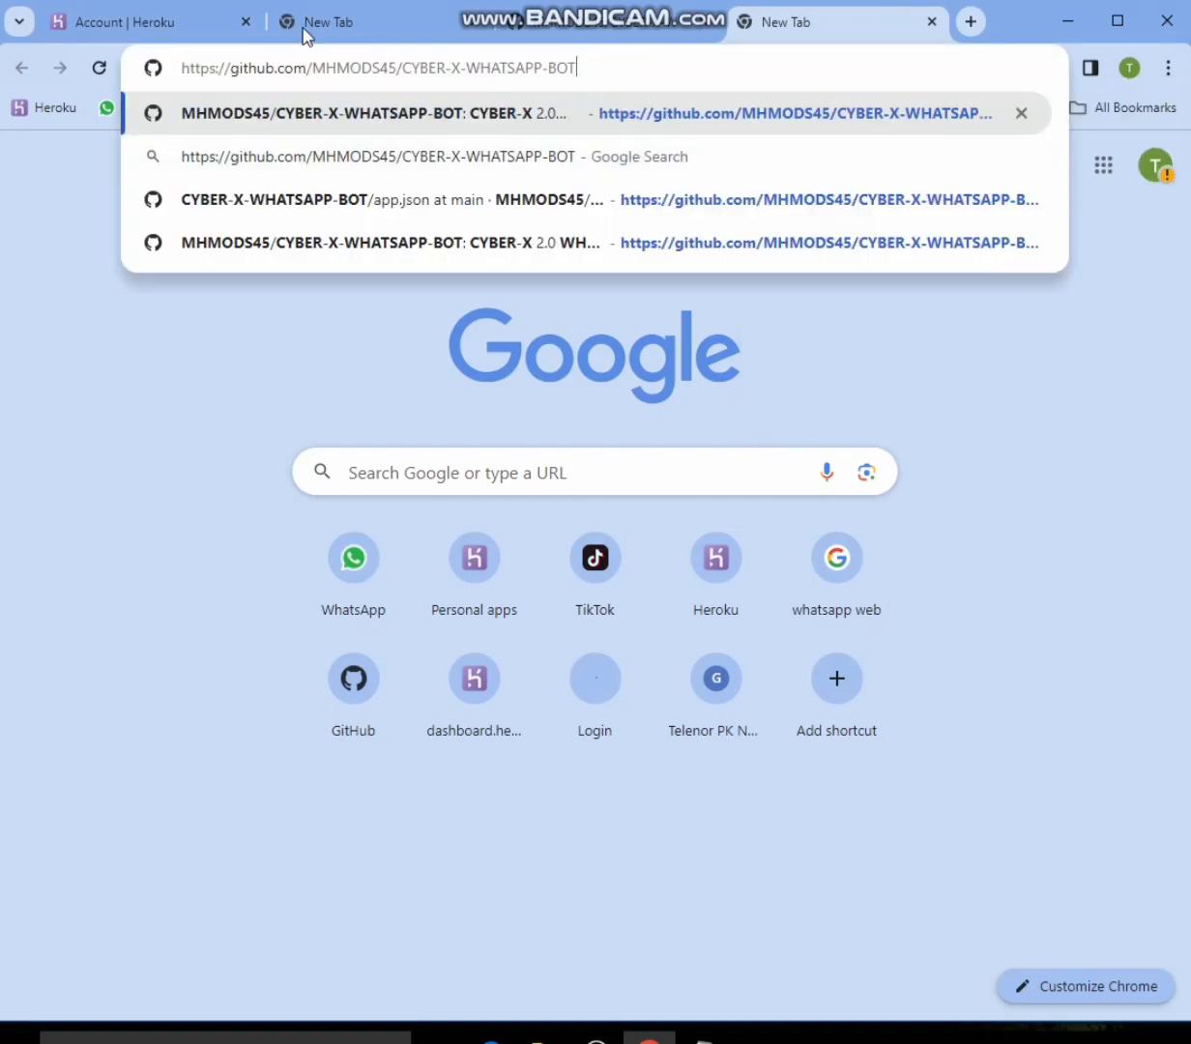
{"action": "left_click", "coordinate": [597, 101]}
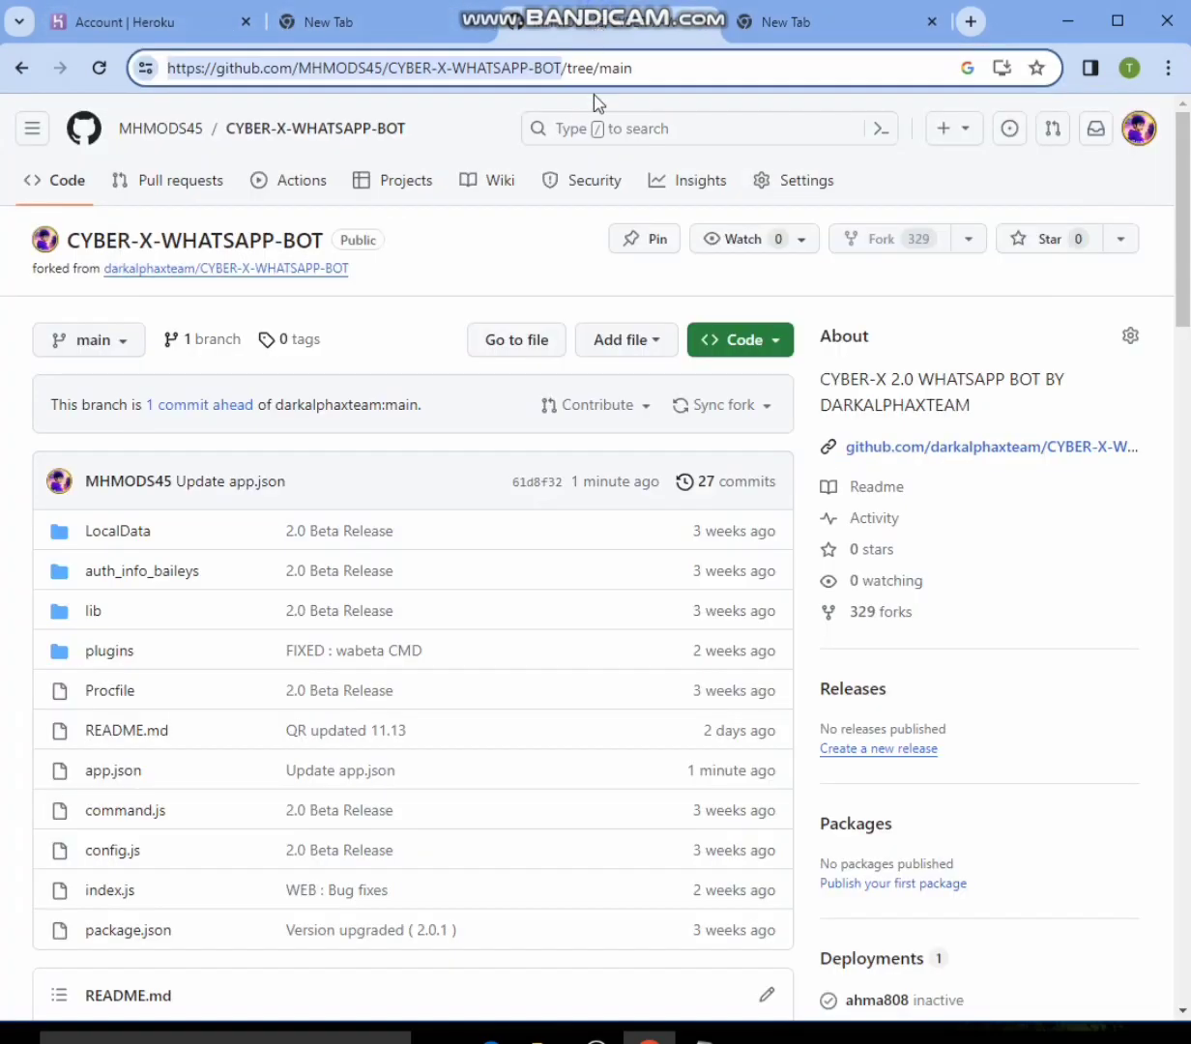
- Examine the repository's README, including its Heroku Deployment instructions and the template link format
{"action": "scroll", "coordinate": [474, 430], "scroll_direction": "down", "scroll_amount": 15}
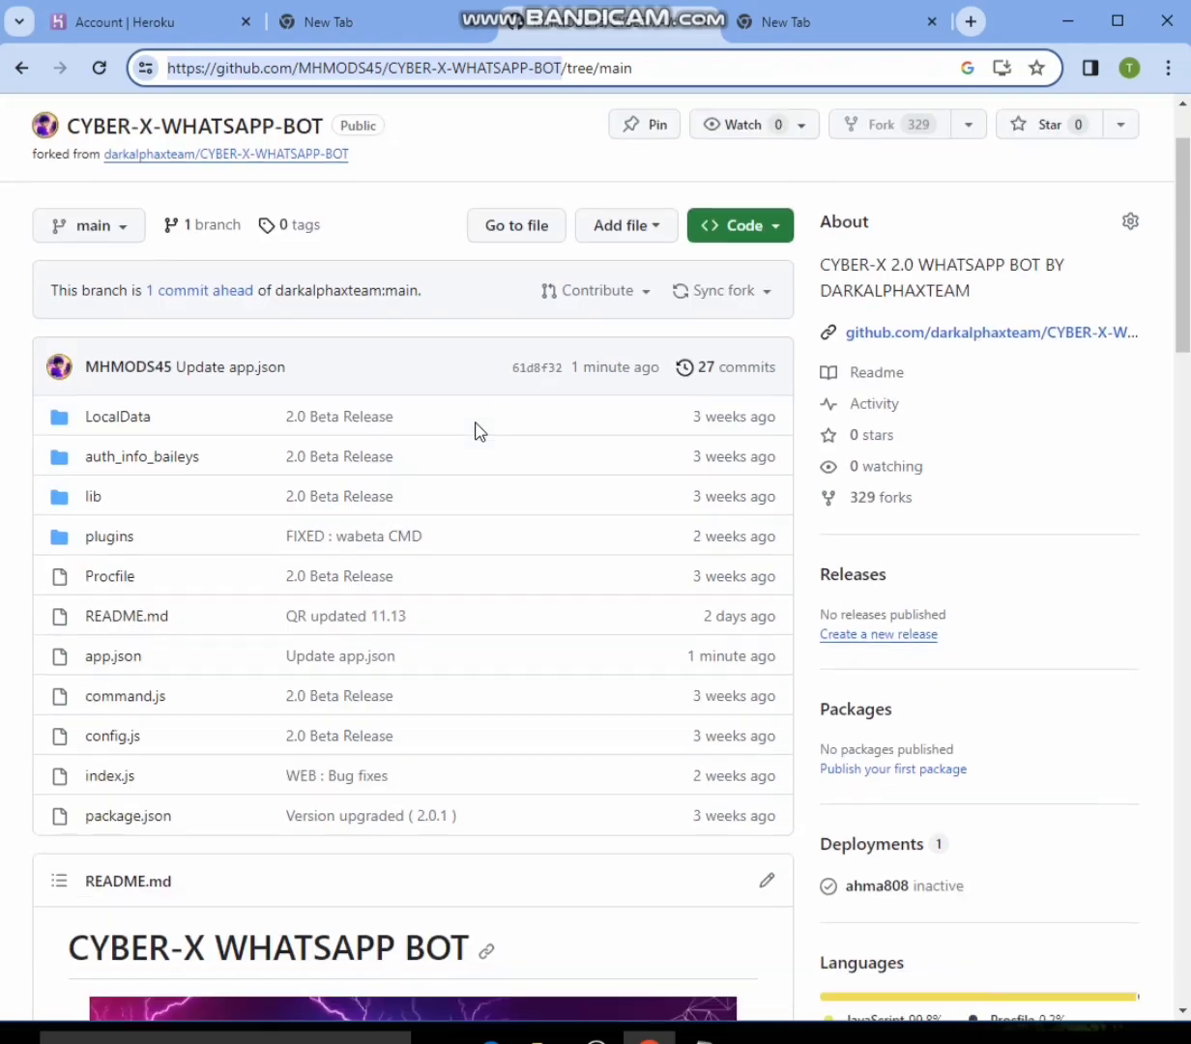
{"action": "scroll", "coordinate": [474, 435], "scroll_direction": "down", "scroll_amount": 8}
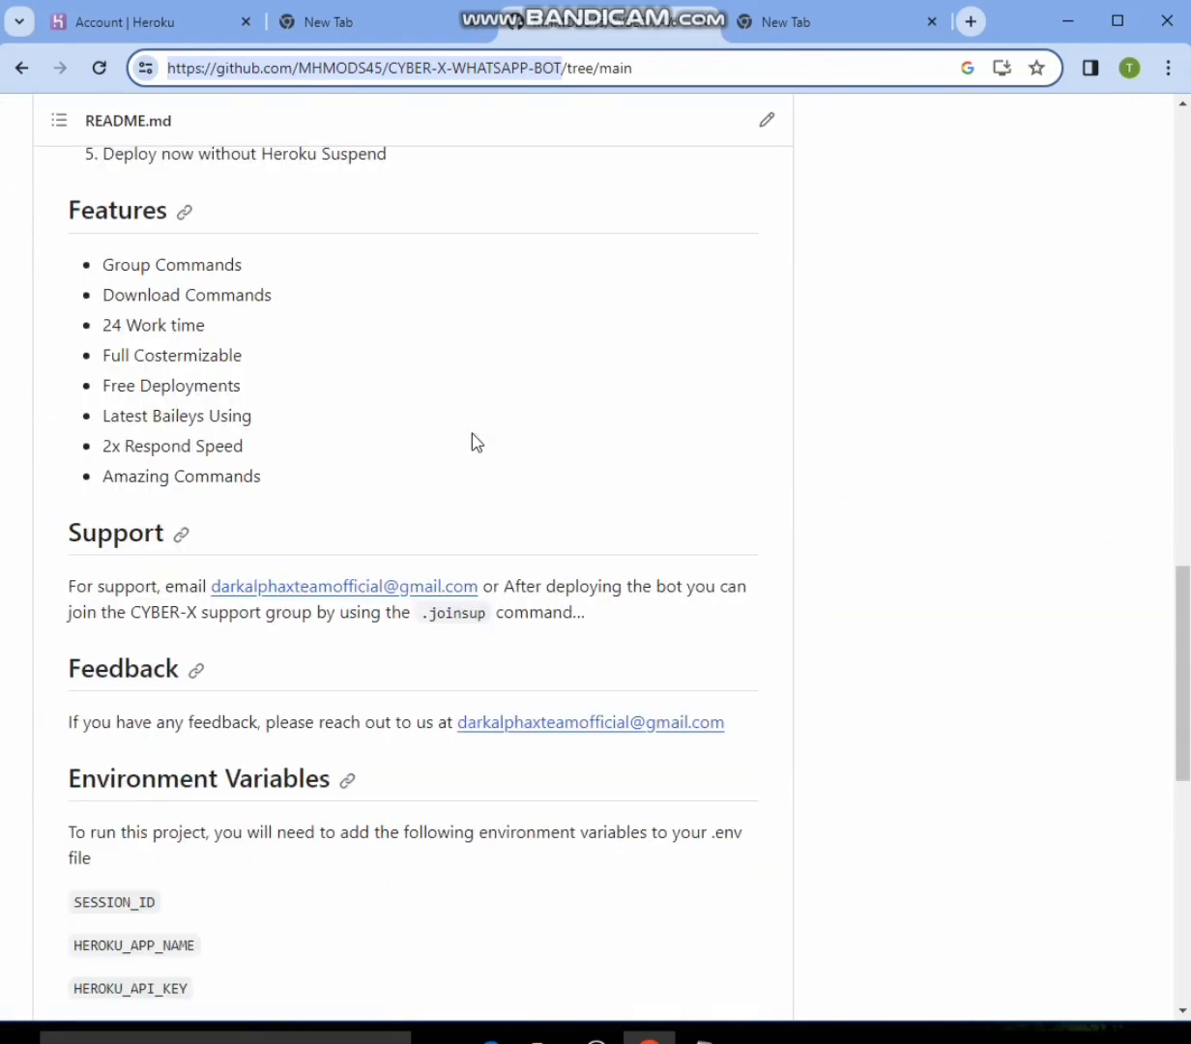
{"action": "scroll", "coordinate": [474, 437], "scroll_direction": "up", "scroll_amount": 4}
{"action": "scroll", "coordinate": [474, 437], "scroll_direction": "down", "scroll_amount": 2}
{"action": "scroll", "coordinate": [474, 435], "scroll_direction": "up", "scroll_amount": 15}
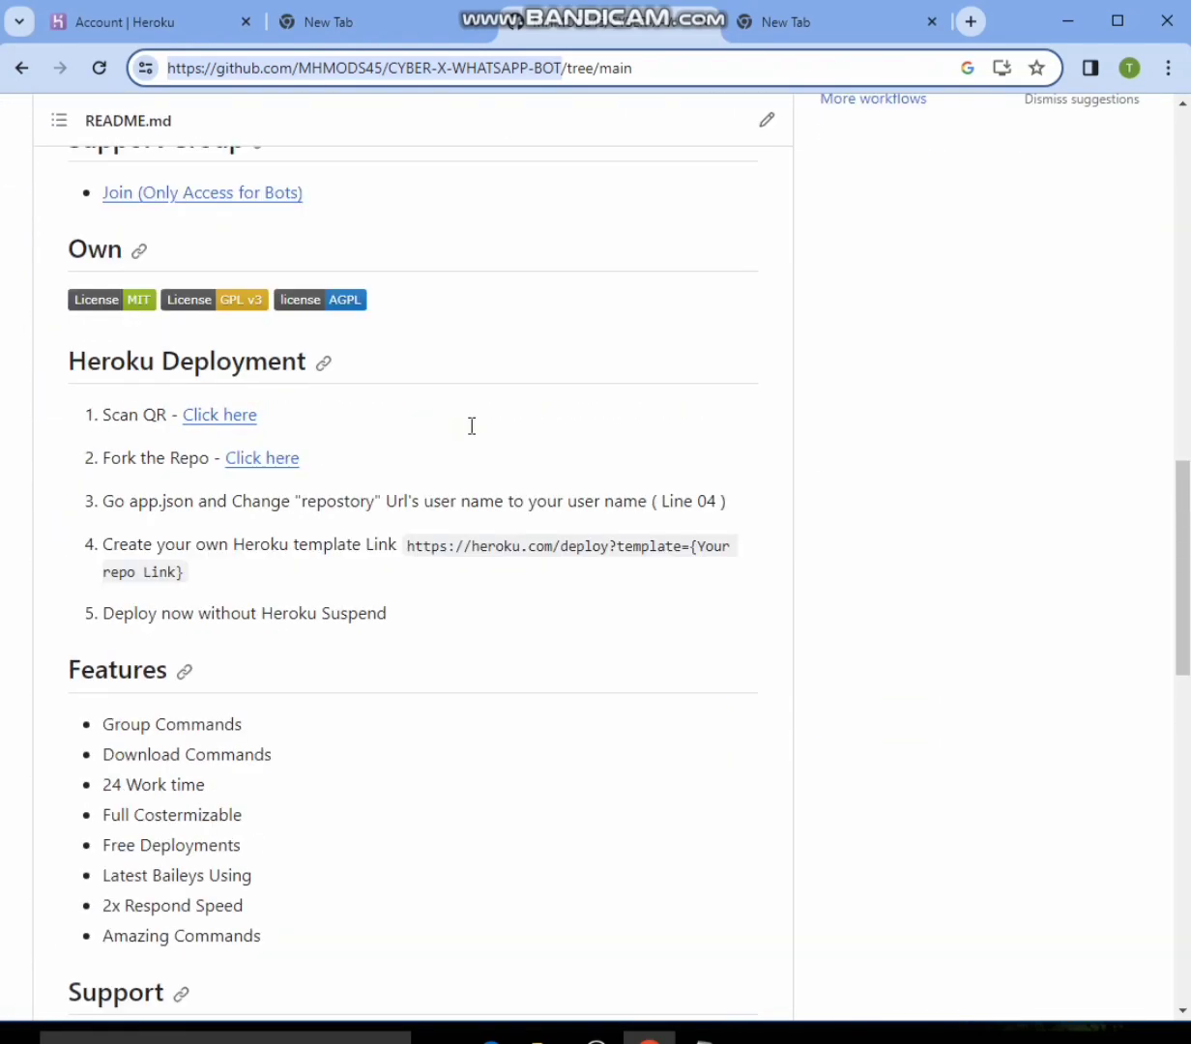
{"action": "scroll", "coordinate": [494, 452], "scroll_direction": "down", "scroll_amount": 20}
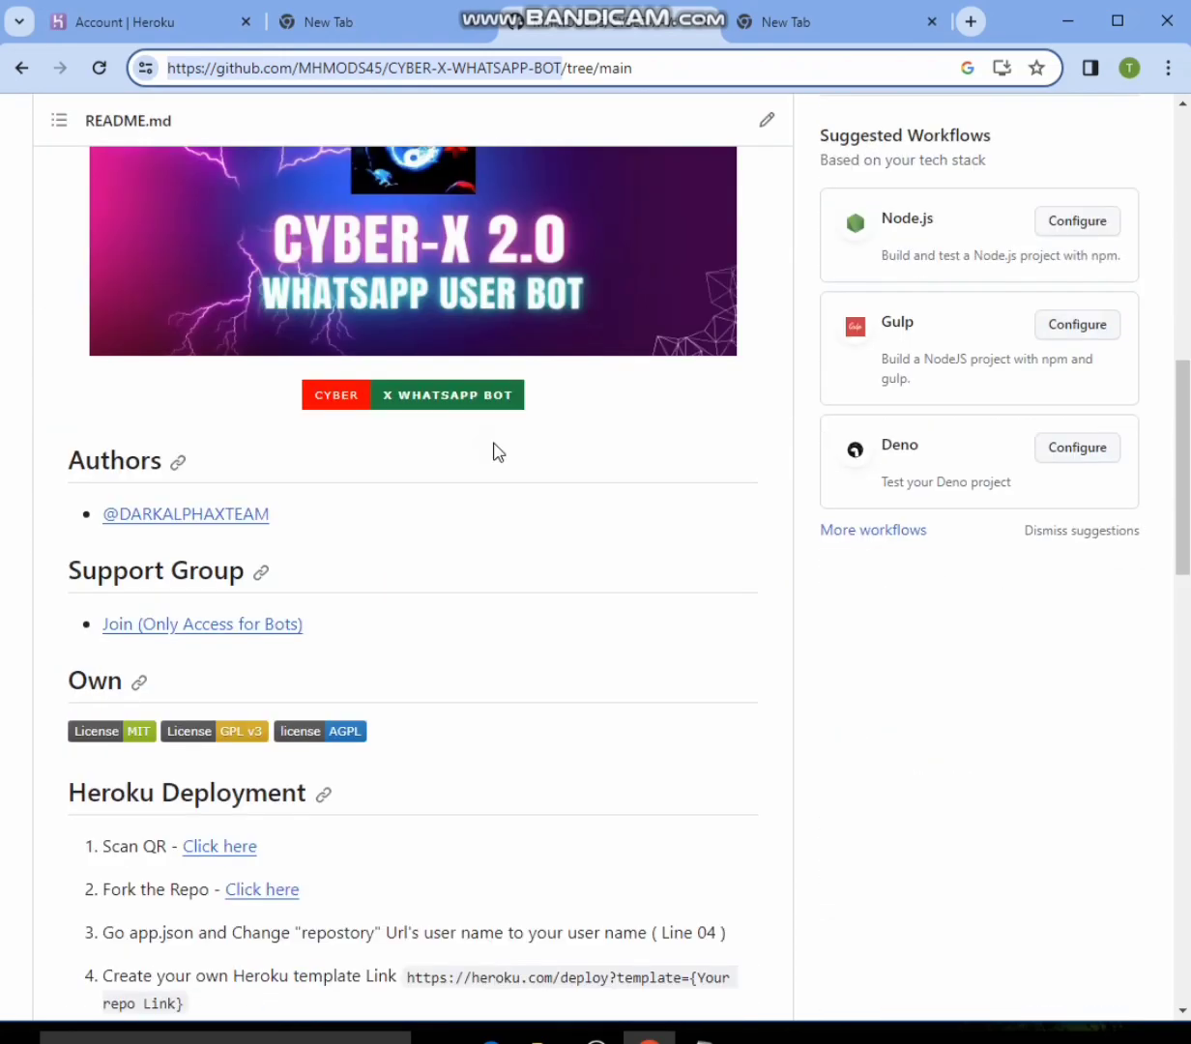
{"action": "scroll", "coordinate": [494, 452], "scroll_direction": "down", "scroll_amount": 5}
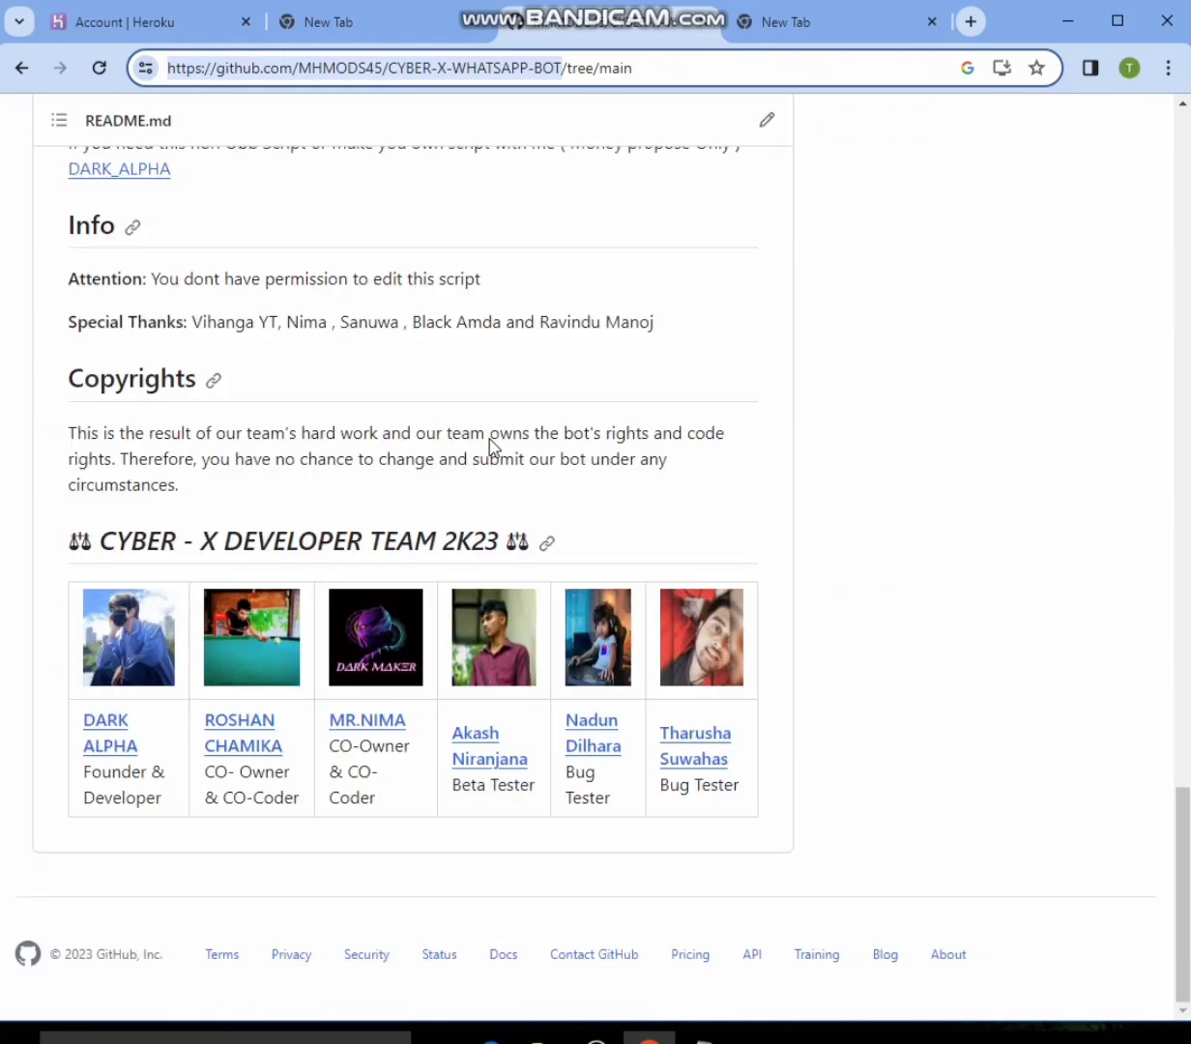
{"action": "scroll", "coordinate": [488, 435], "scroll_direction": "up", "scroll_amount": 10}
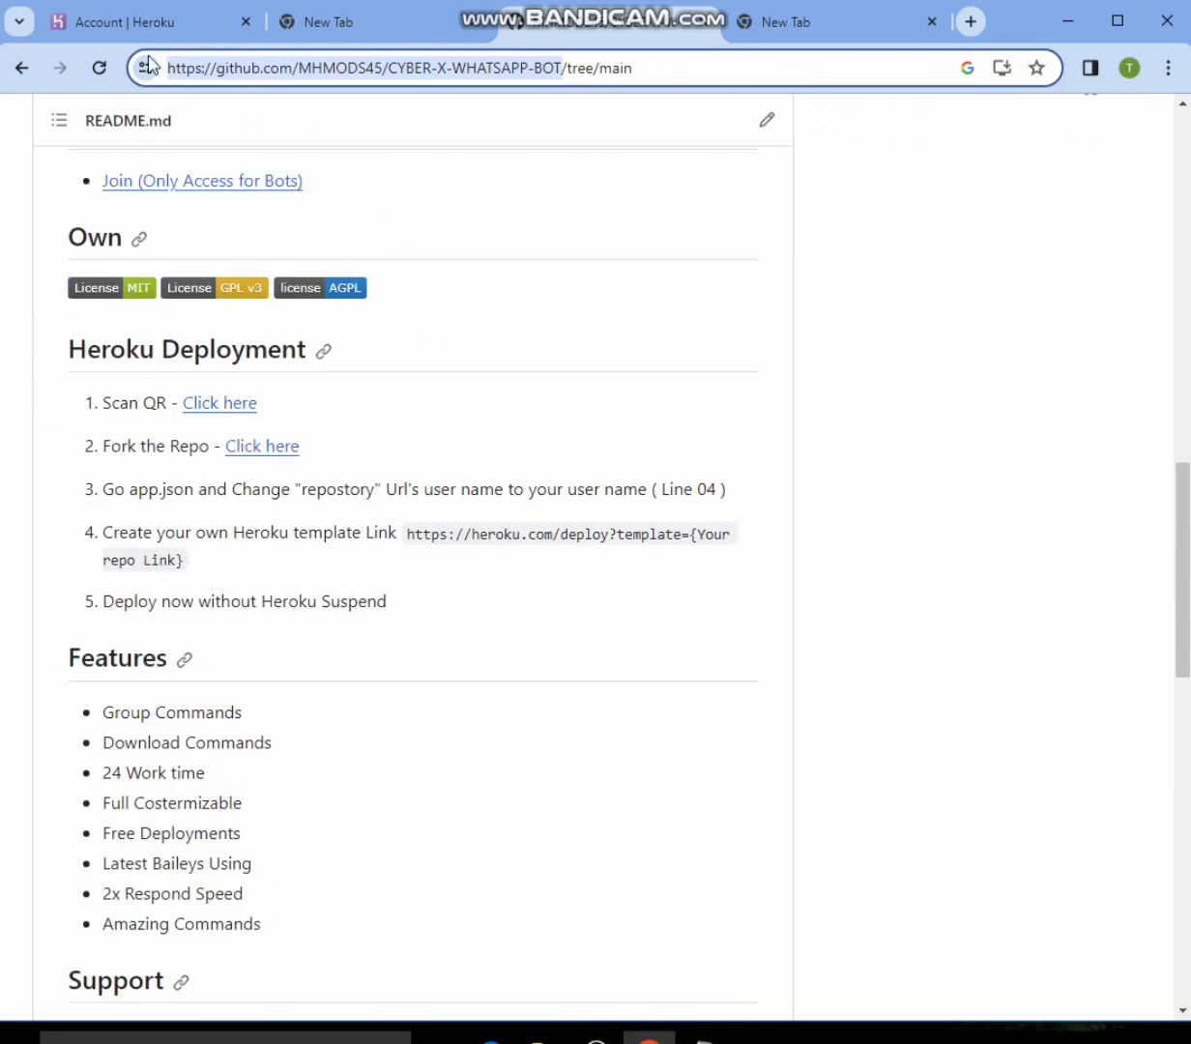
{"action": "left_click", "coordinate": [124, 23]}
{"action": "scroll", "coordinate": [268, 169], "scroll_direction": "up", "scroll_amount": 1}
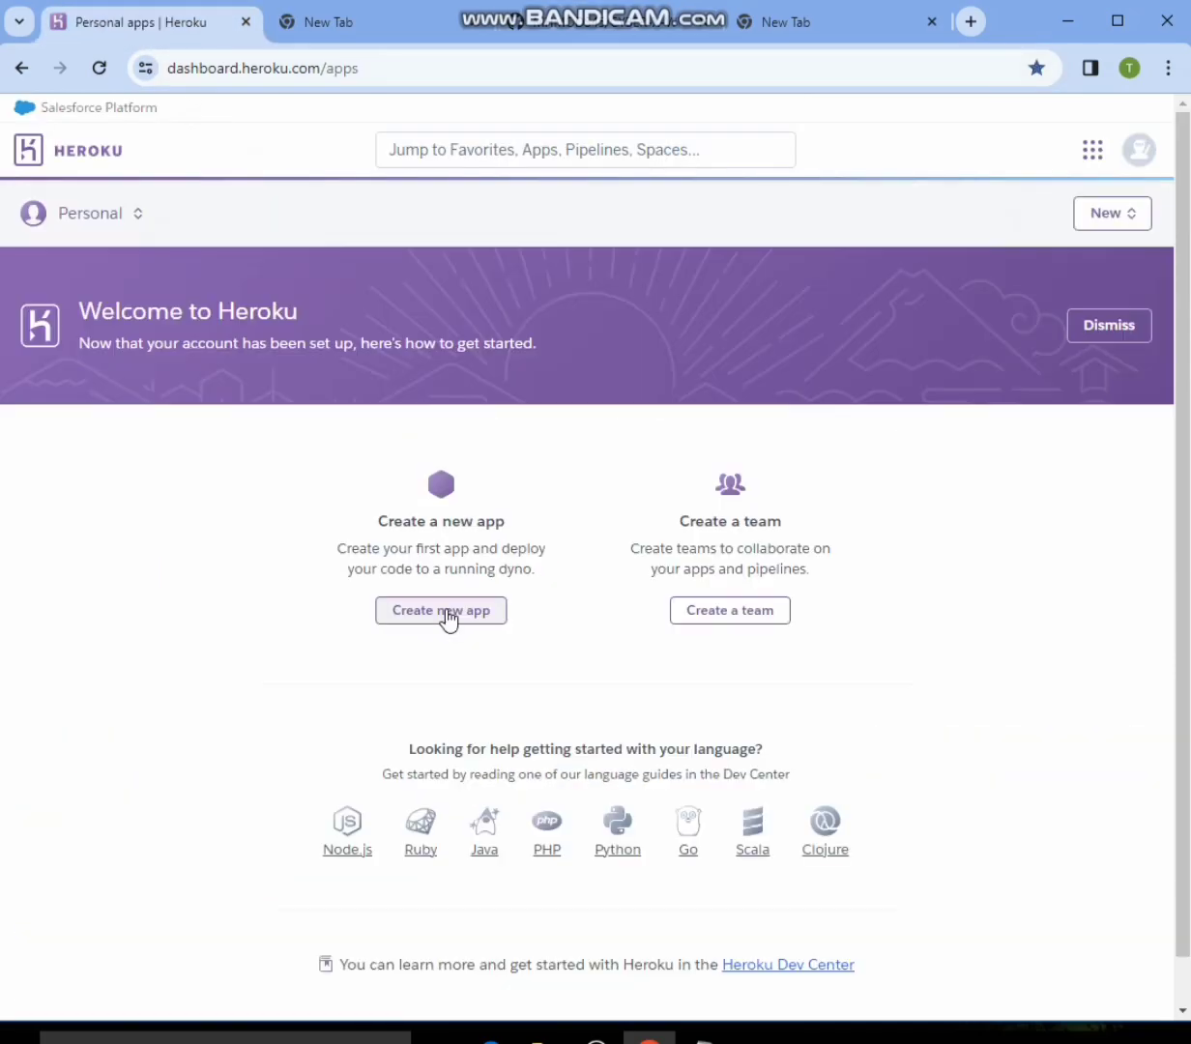
{"action": "left_click", "coordinate": [449, 607]}
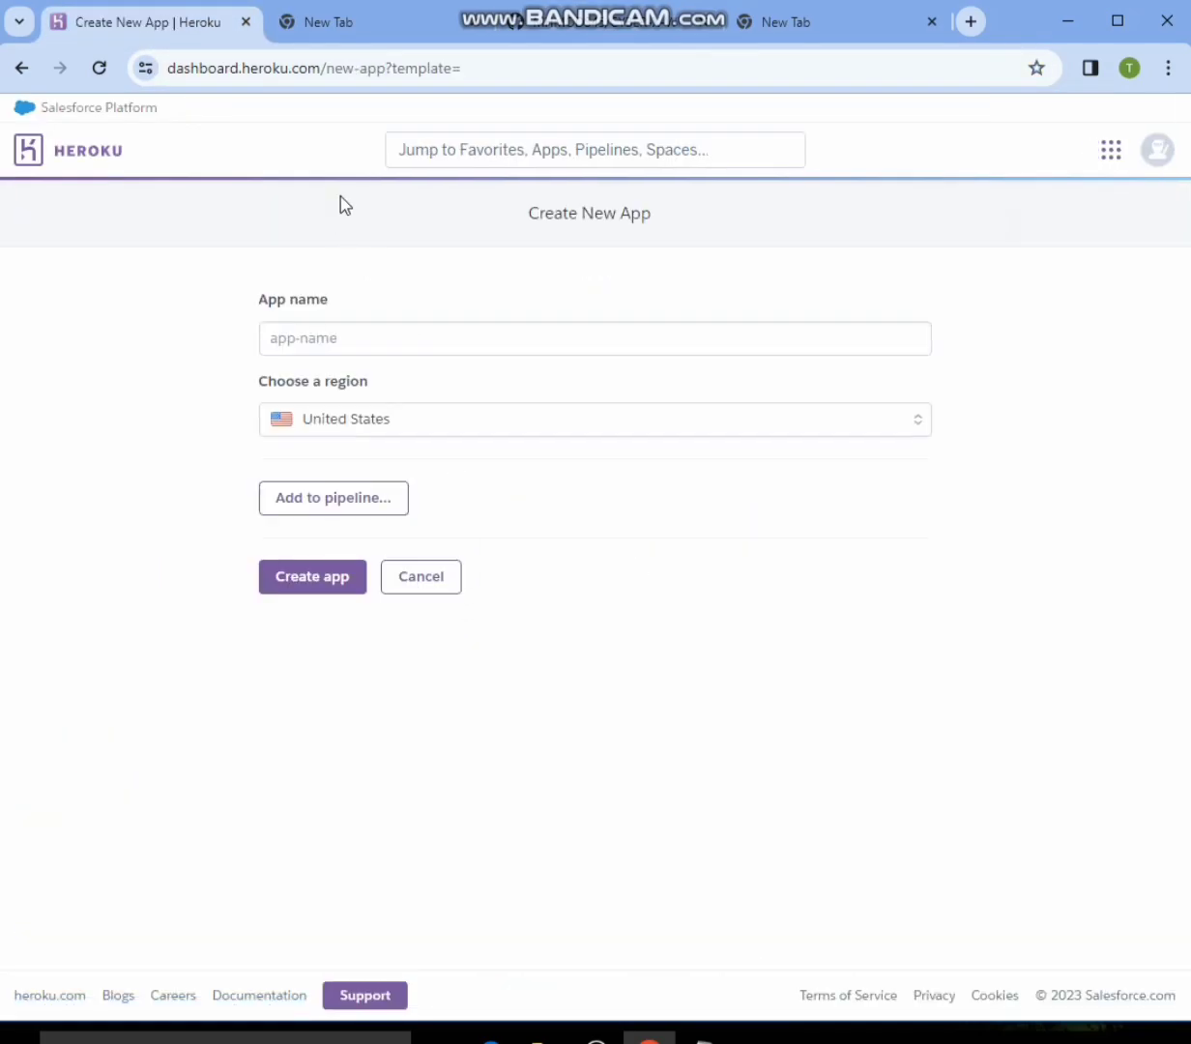
{"action": "left_click_drag", "start_coordinate": [487, 69], "coordinate": [247, 92]}
{"action": "left_click_drag", "start_coordinate": [544, 69], "coordinate": [167, 73]}
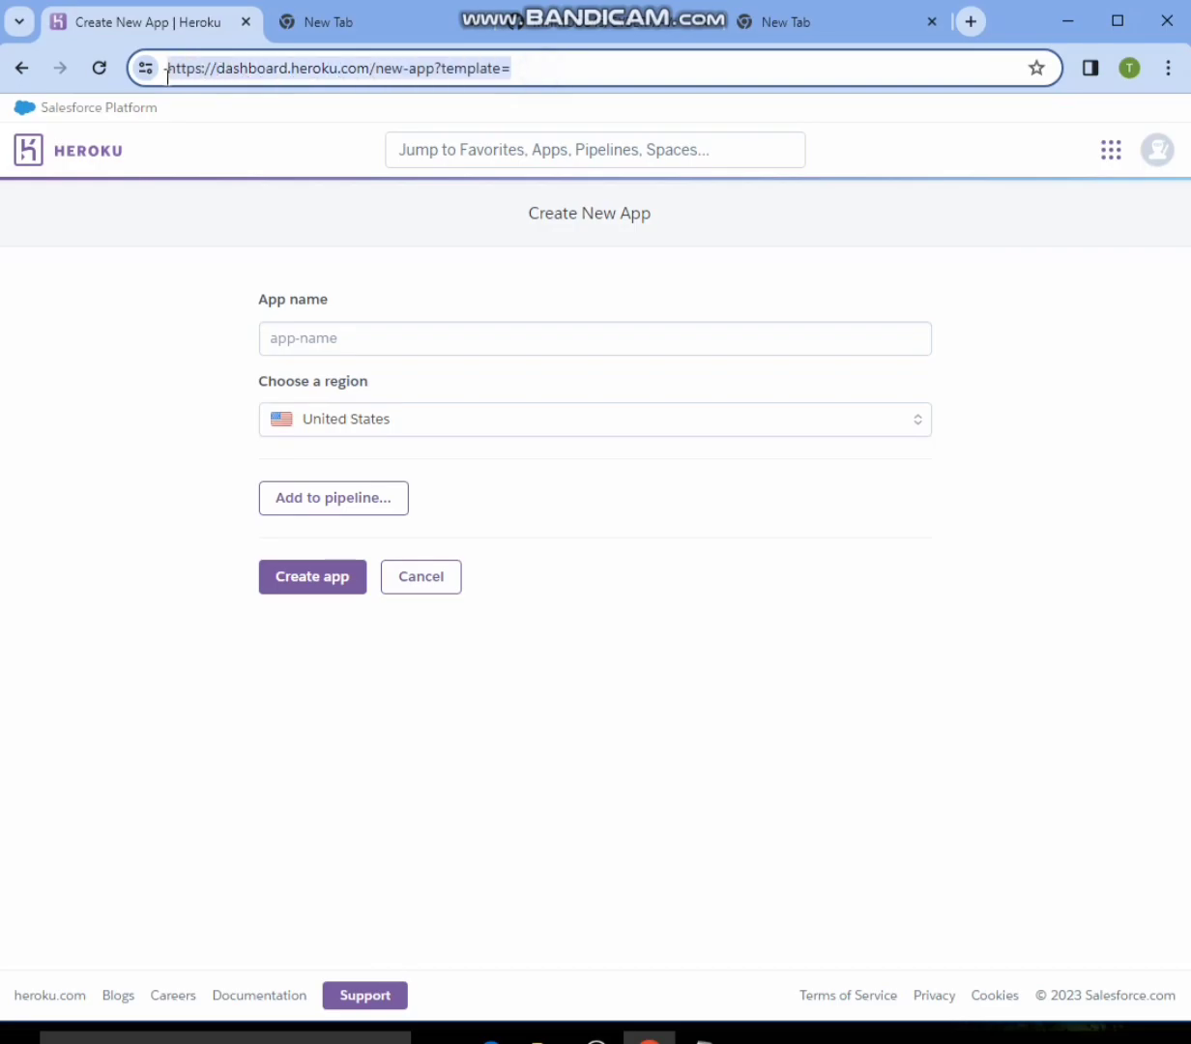
{"action": "right_click", "coordinate": [216, 72]}
{"action": "left_click", "coordinate": [279, 221]}
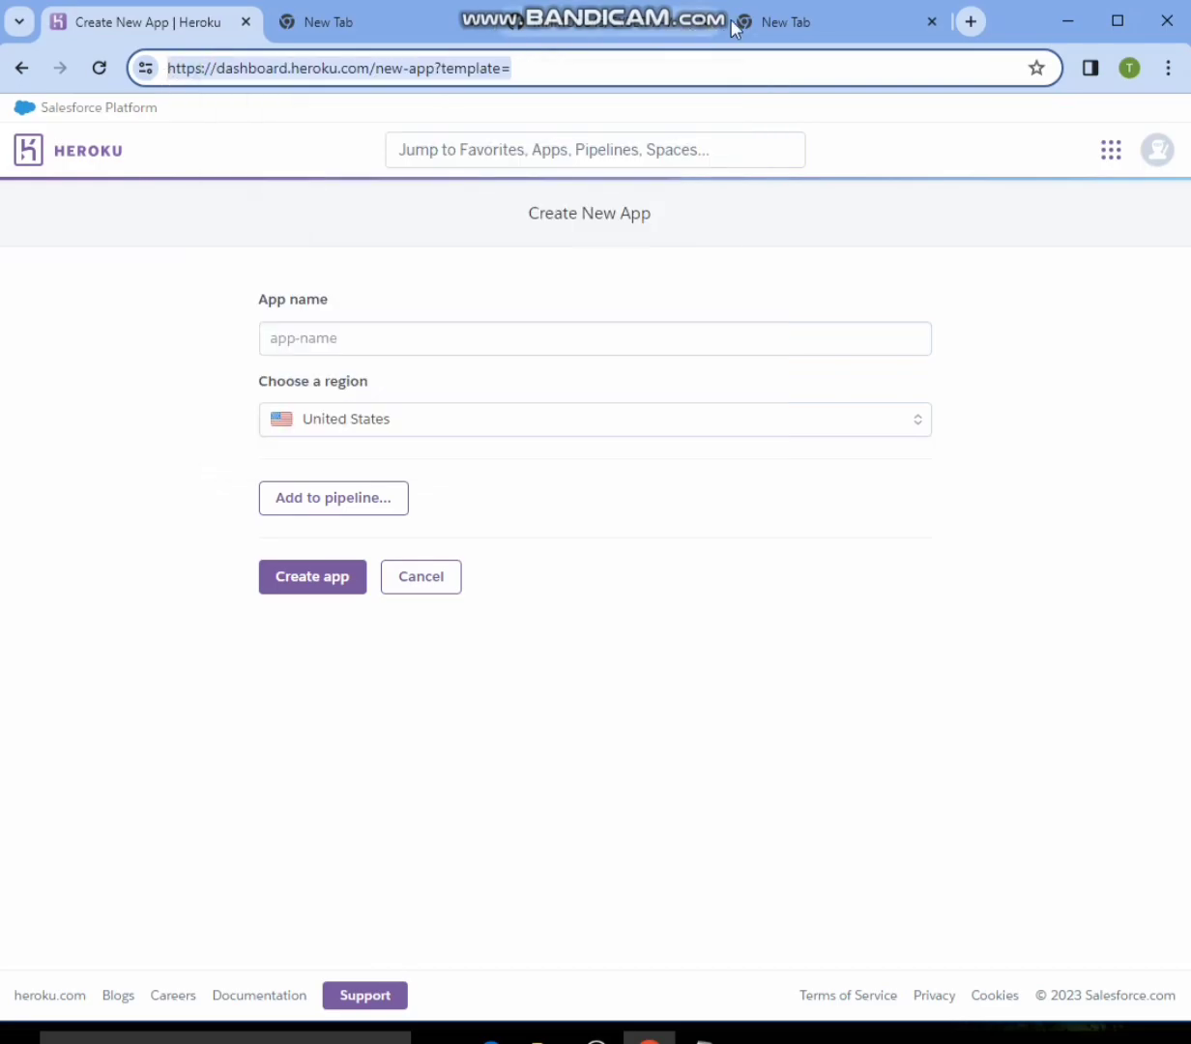
- Insert the copied Heroku new-app template address directly before the repository URL waiting in the unloaded tab
{"action": "left_click", "coordinate": [762, 21]}
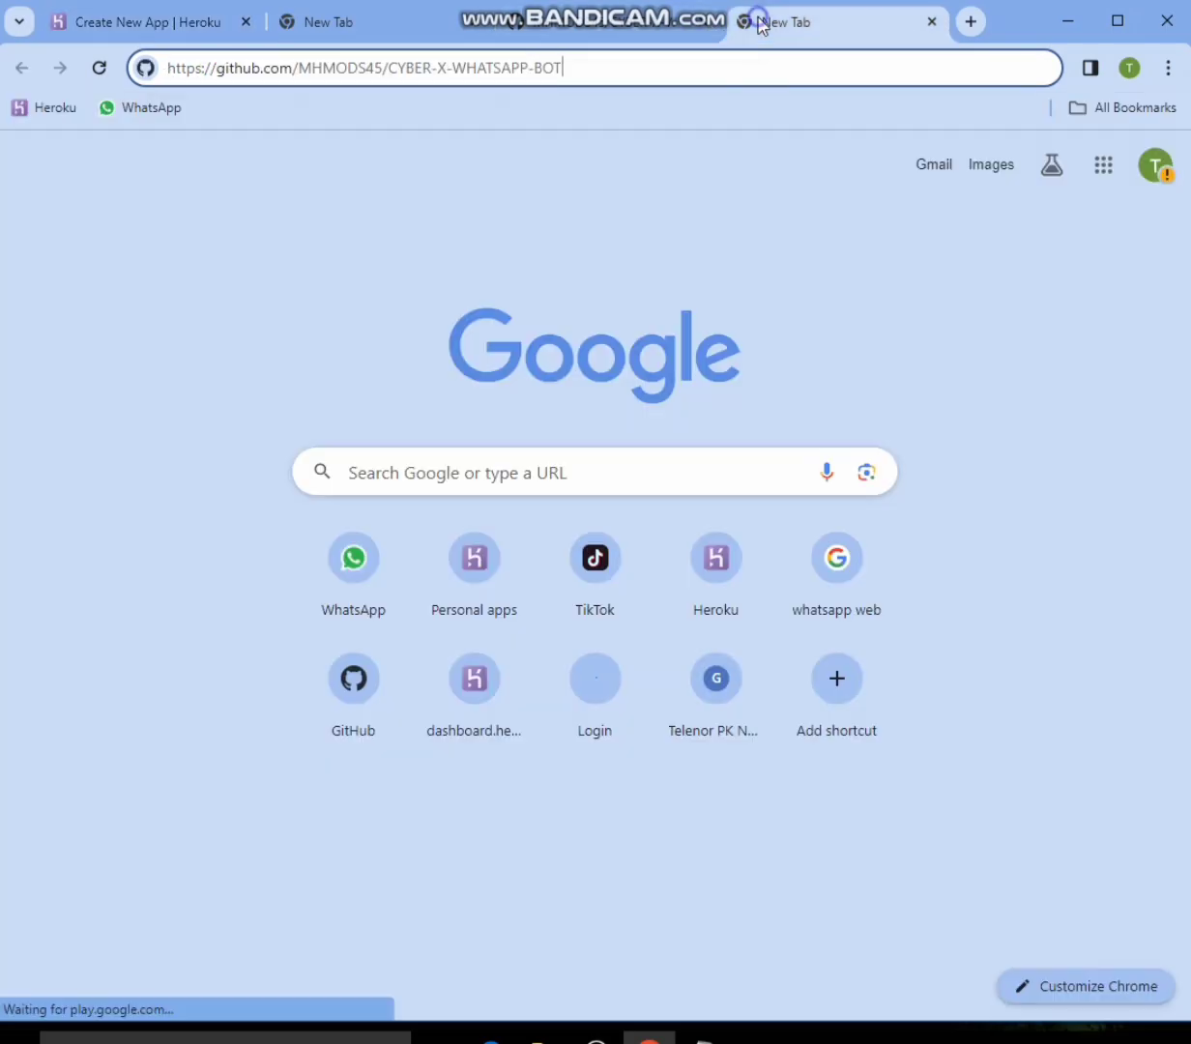
{"action": "right_click", "coordinate": [169, 75]}
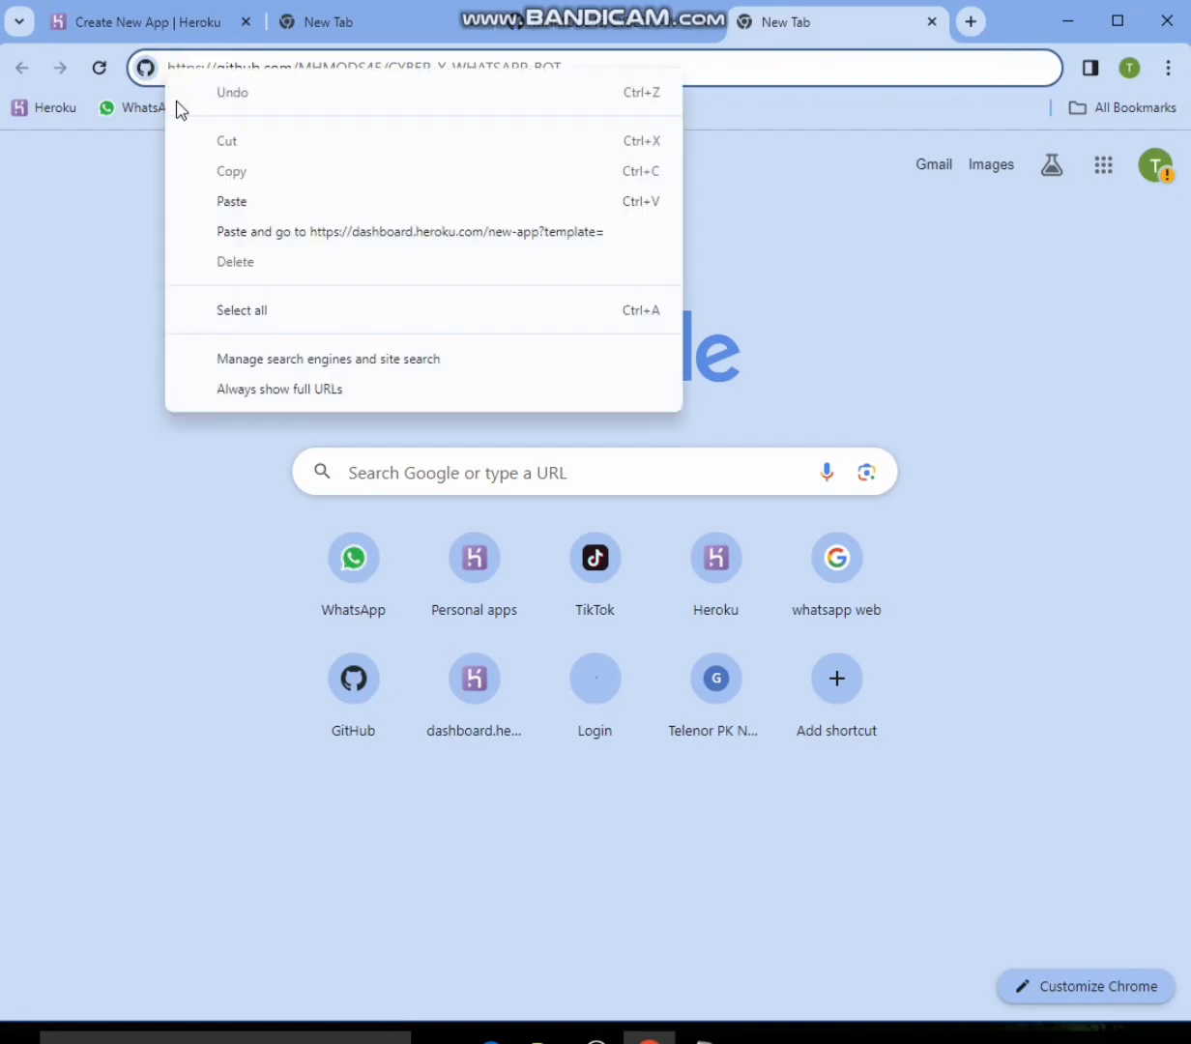
{"action": "left_click", "coordinate": [239, 202]}
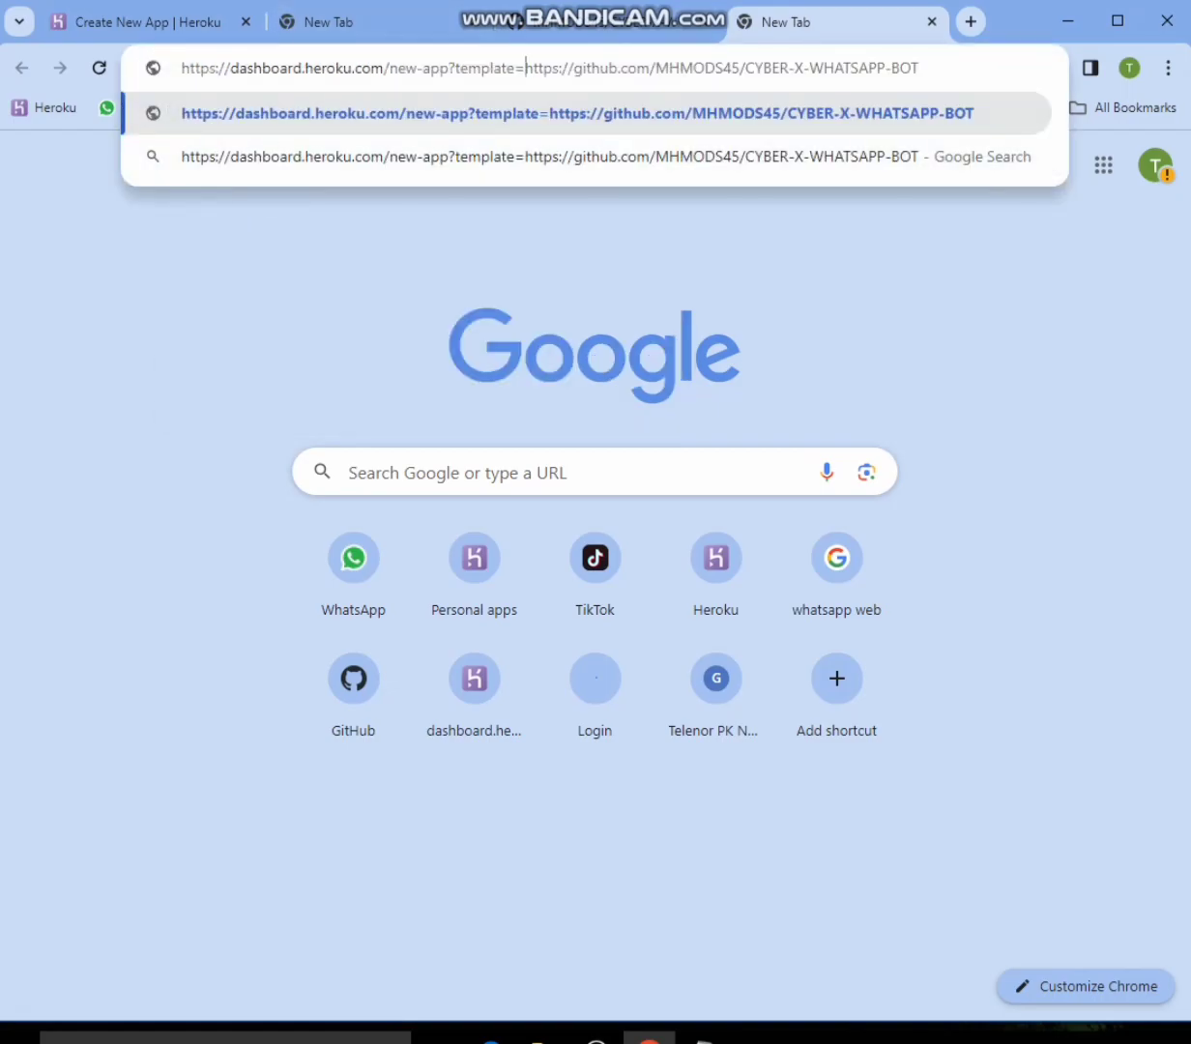
{"action": "left_click", "coordinate": [398, 1]}
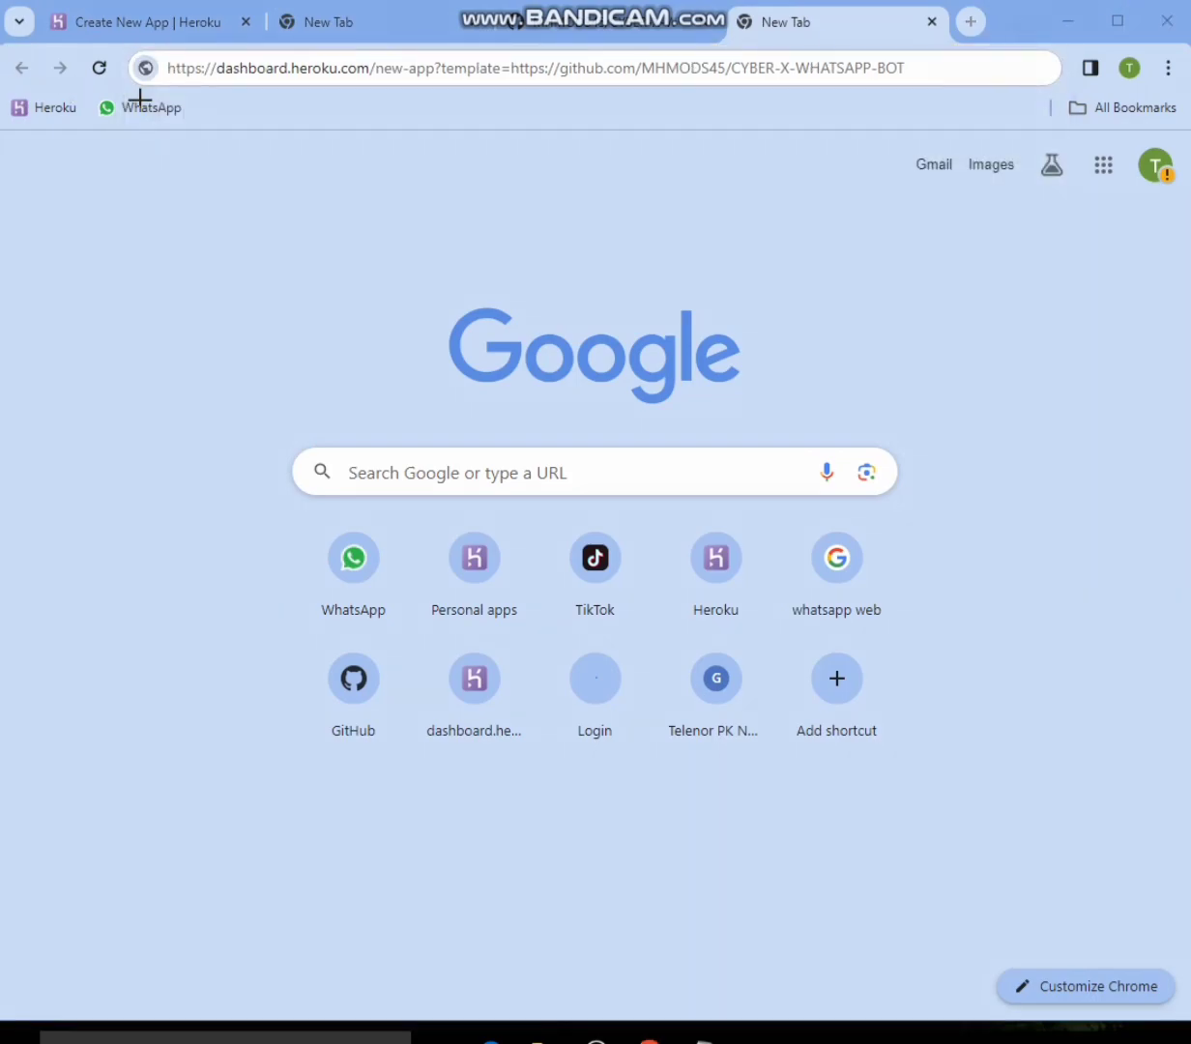
{"action": "left_click_drag", "start_coordinate": [156, 50], "coordinate": [442, 94]}
{"action": "left_click_drag", "start_coordinate": [451, 94], "coordinate": [513, 94]}
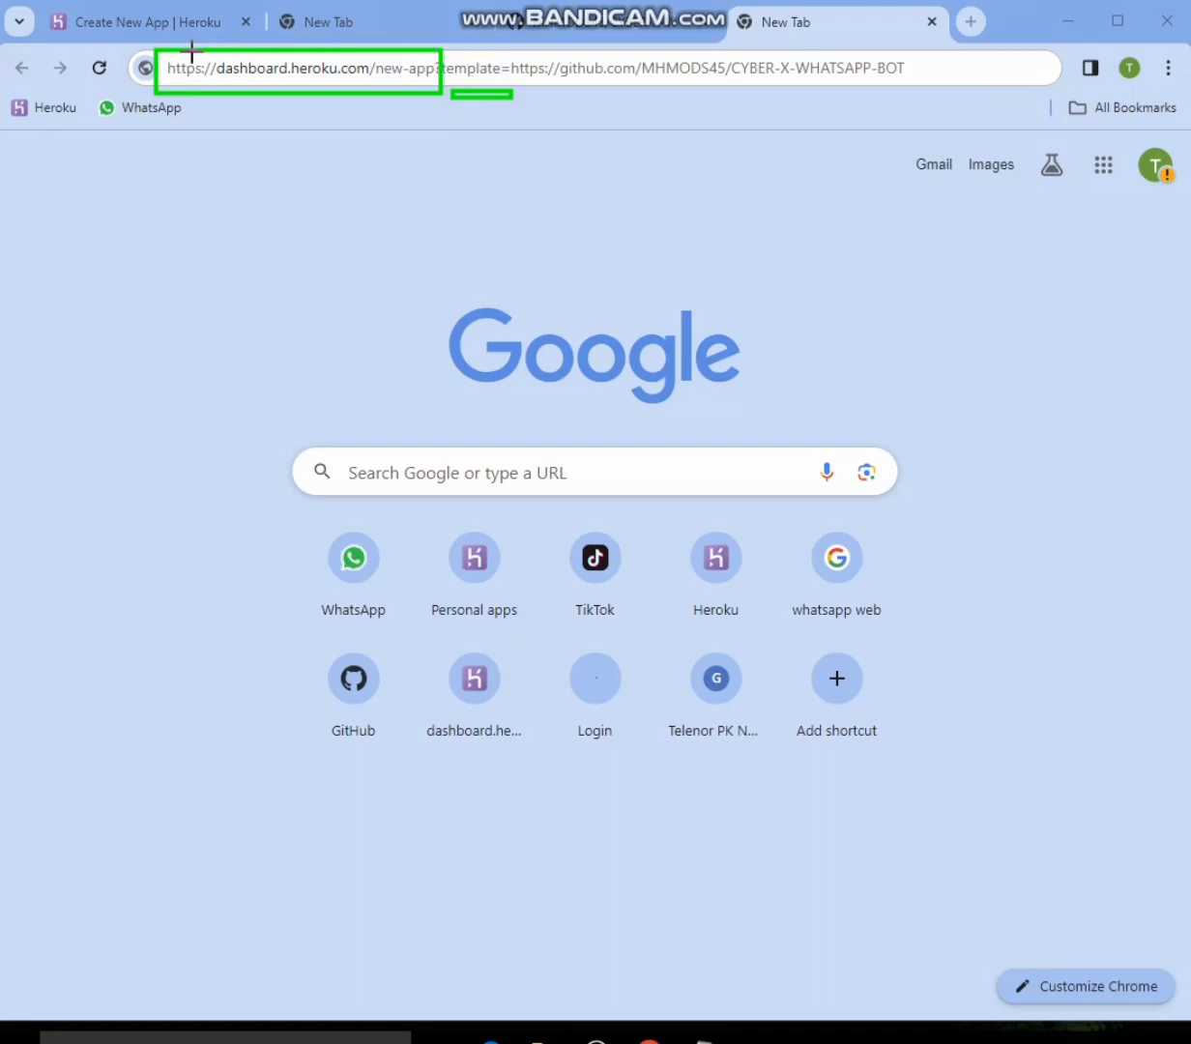
{"action": "mouse_move", "coordinate": [123, 39]}
{"action": "left_mouse_down"}
{"action": "mouse_move", "coordinate": [312, 111]}
{"action": "mouse_move", "coordinate": [492, 107]}
{"action": "mouse_move", "coordinate": [483, 90]}
{"action": "mouse_move", "coordinate": [516, 103]}
{"action": "left_mouse_up"}
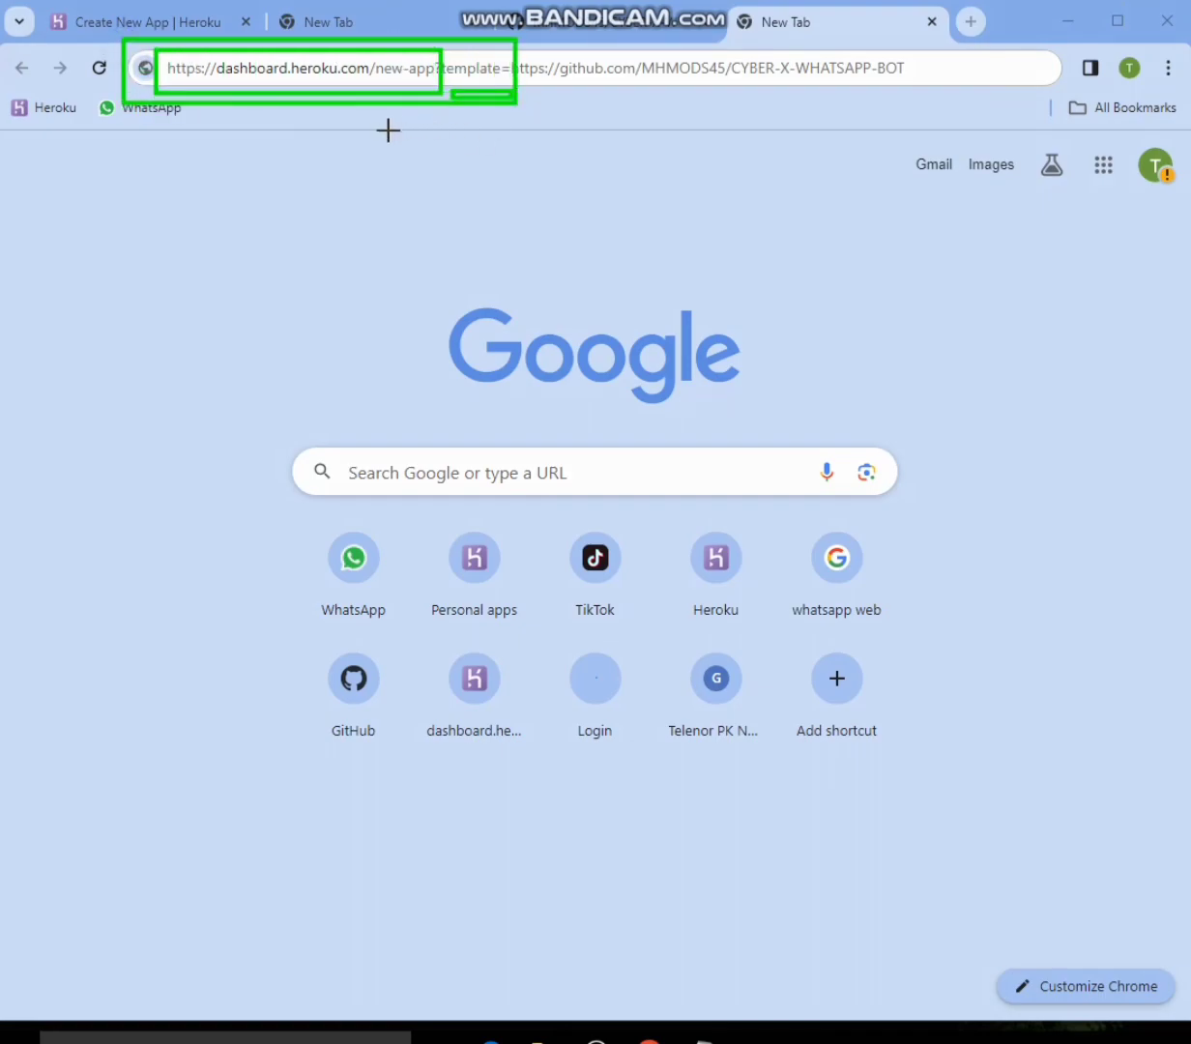
{"action": "key", "text": "Escape"}
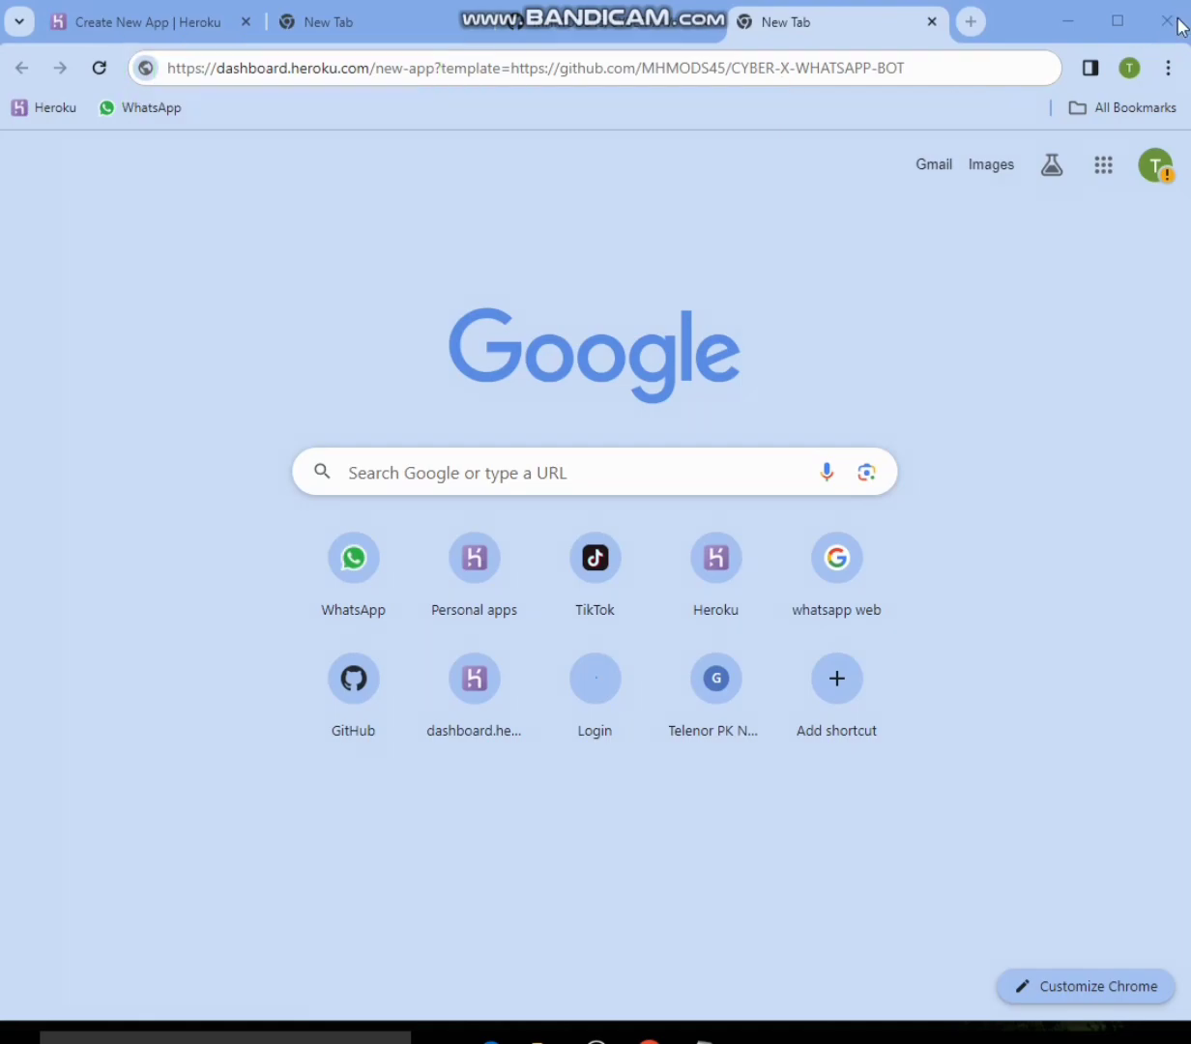
- Load the combined template address to open the Heroku app creation form for the CYBER-X-WHATSAPP-BOT repository
{"action": "left_click", "coordinate": [955, 73]}
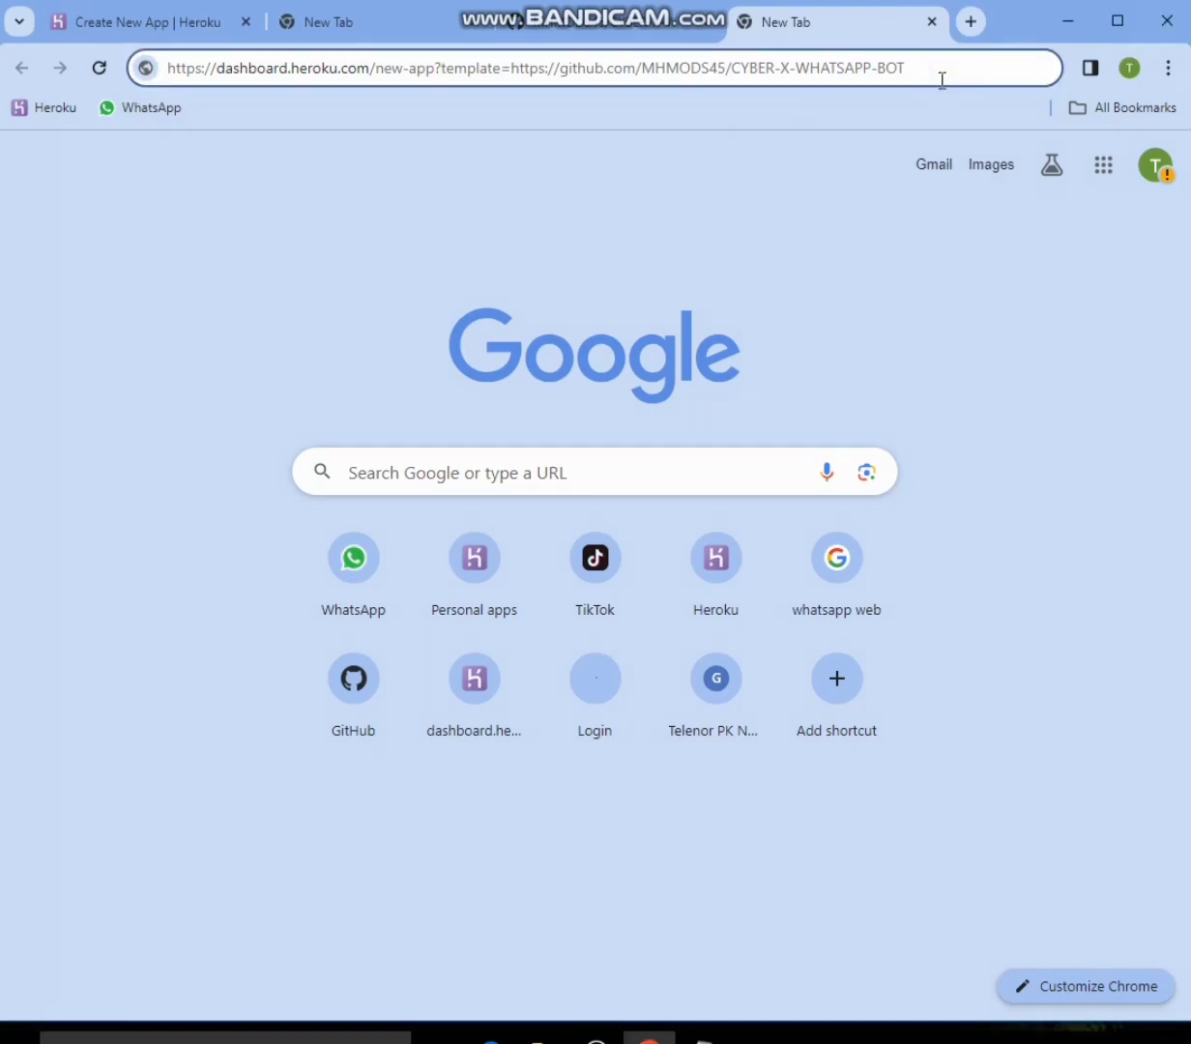
{"action": "key", "text": "Return"}
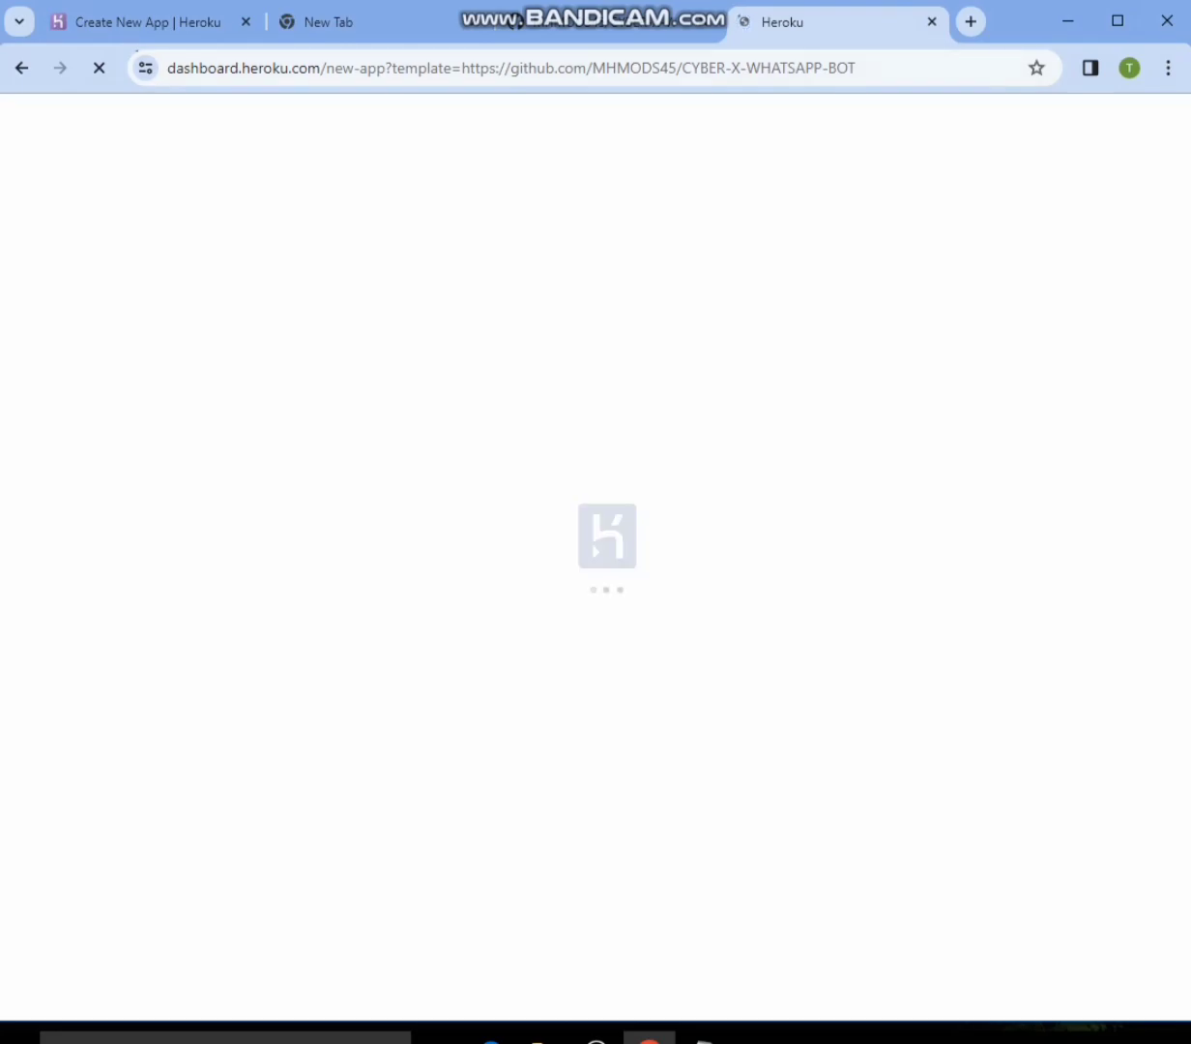
{"action": "left_click", "coordinate": [466, 21]}
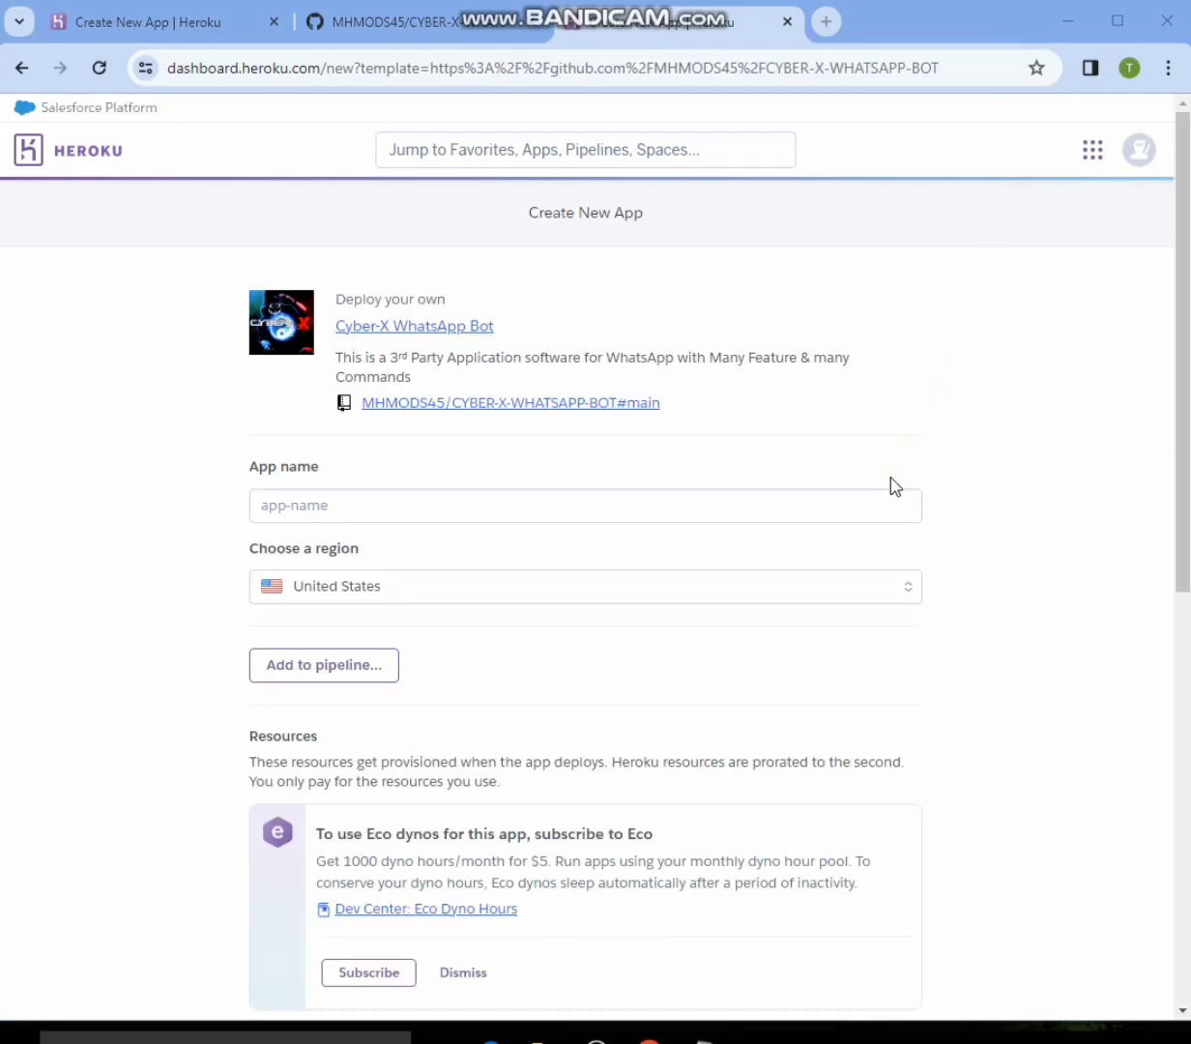
- Enter ahma808 as the app name in the Create New App form
{"action": "left_click", "coordinate": [432, 509]}
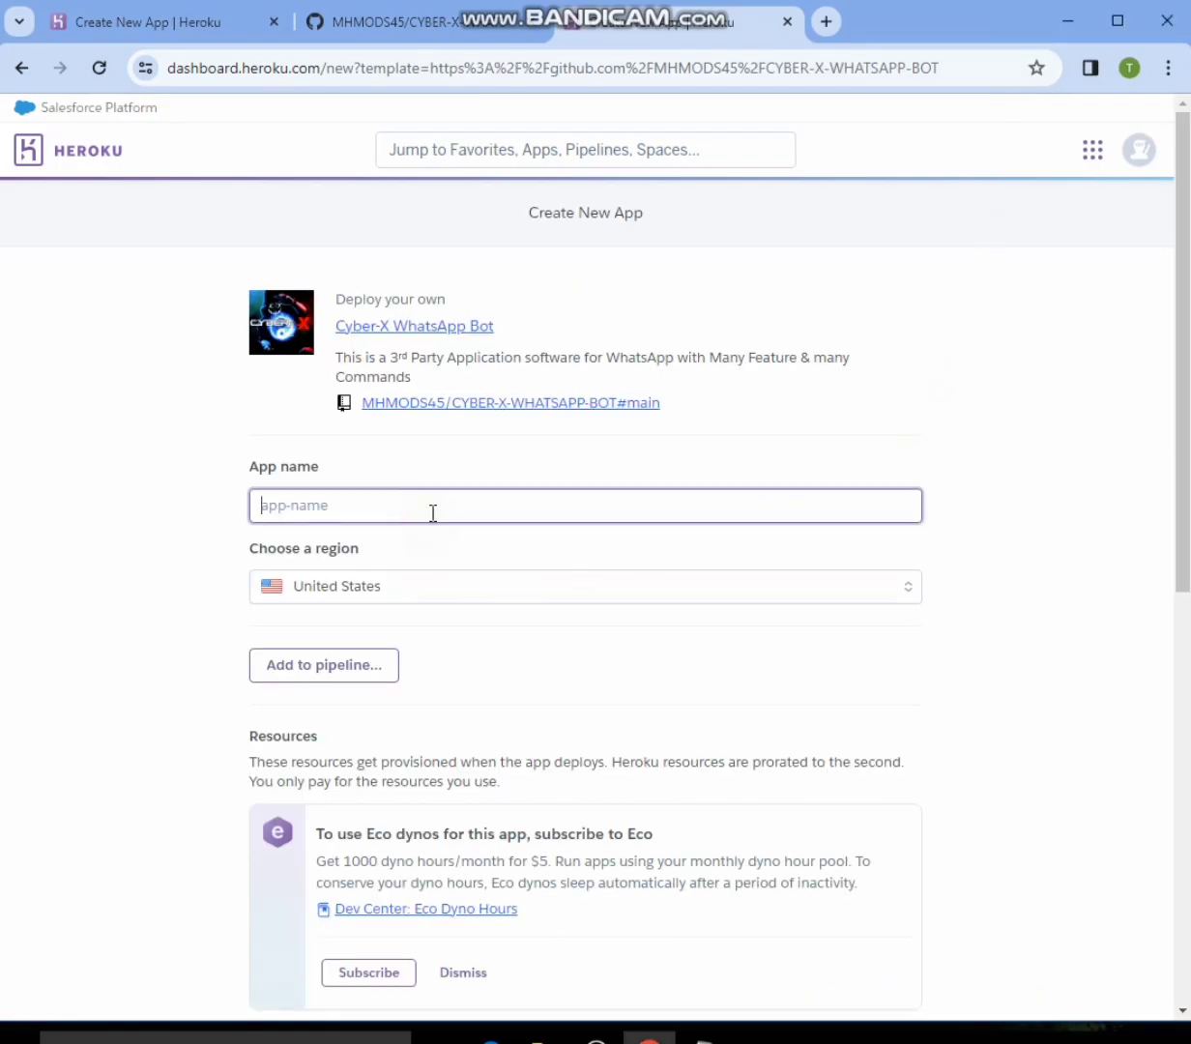
{"action": "type", "text": "ahma808"}
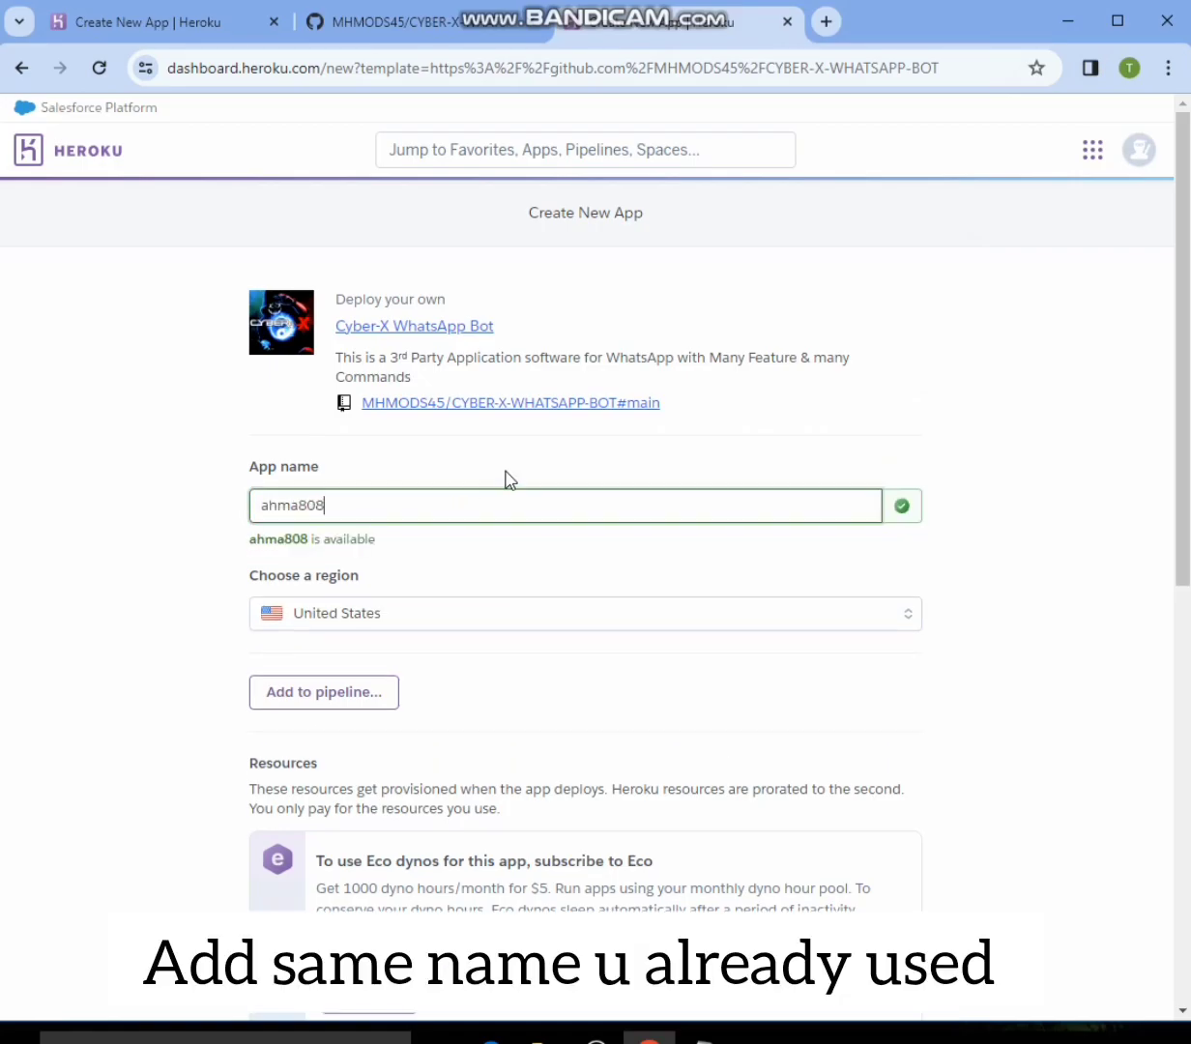
- Try to deploy the app with the HEROKU_API_KEY and SESSION_ID config vars left blank
{"action": "scroll", "coordinate": [512, 488], "scroll_direction": "down", "scroll_amount": 9}
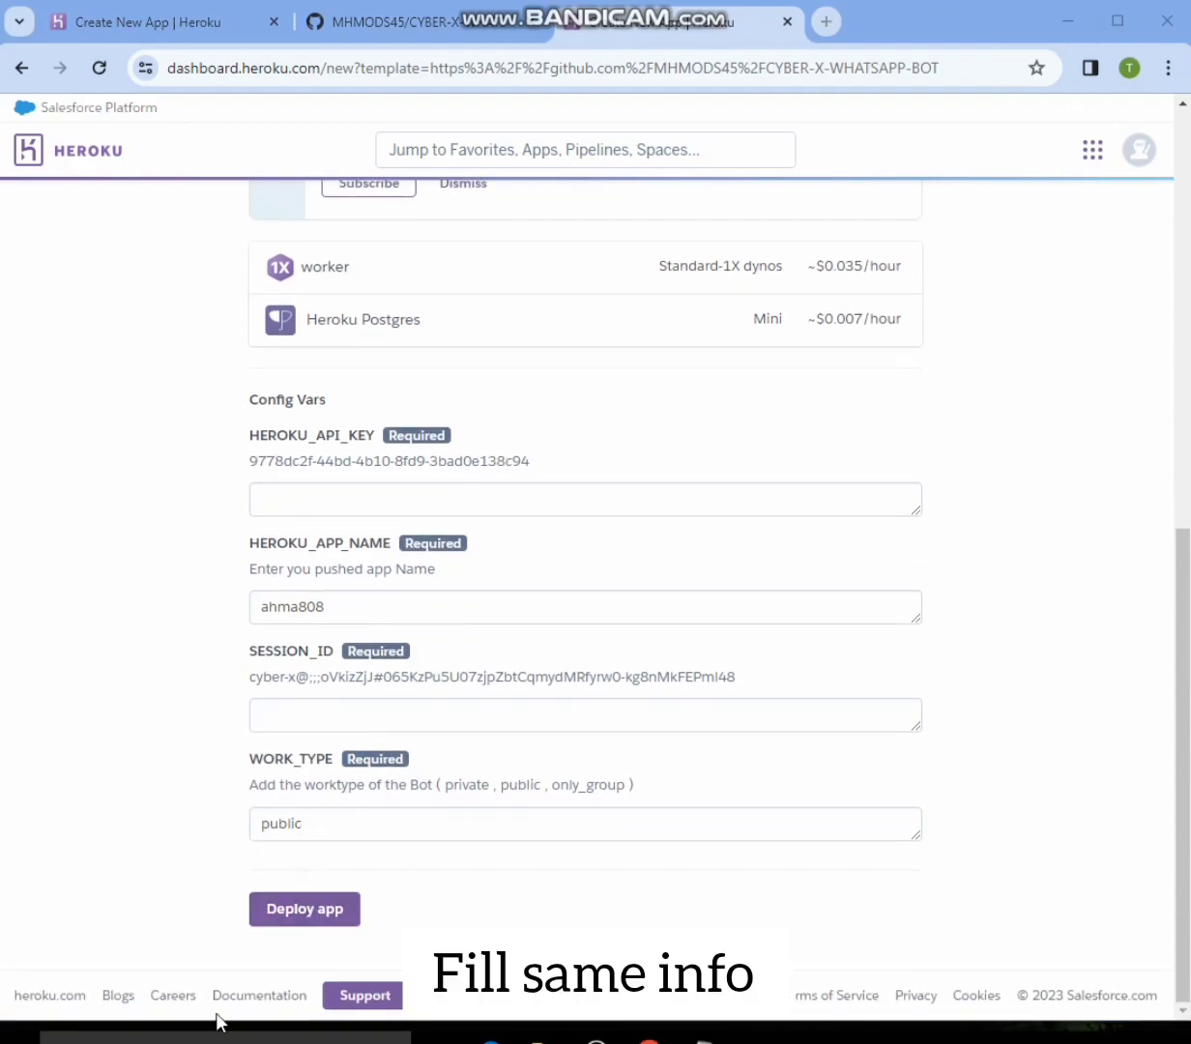
{"action": "left_click_drag", "start_coordinate": [241, 853], "coordinate": [439, 996]}
{"action": "left_click", "coordinate": [202, 823]}
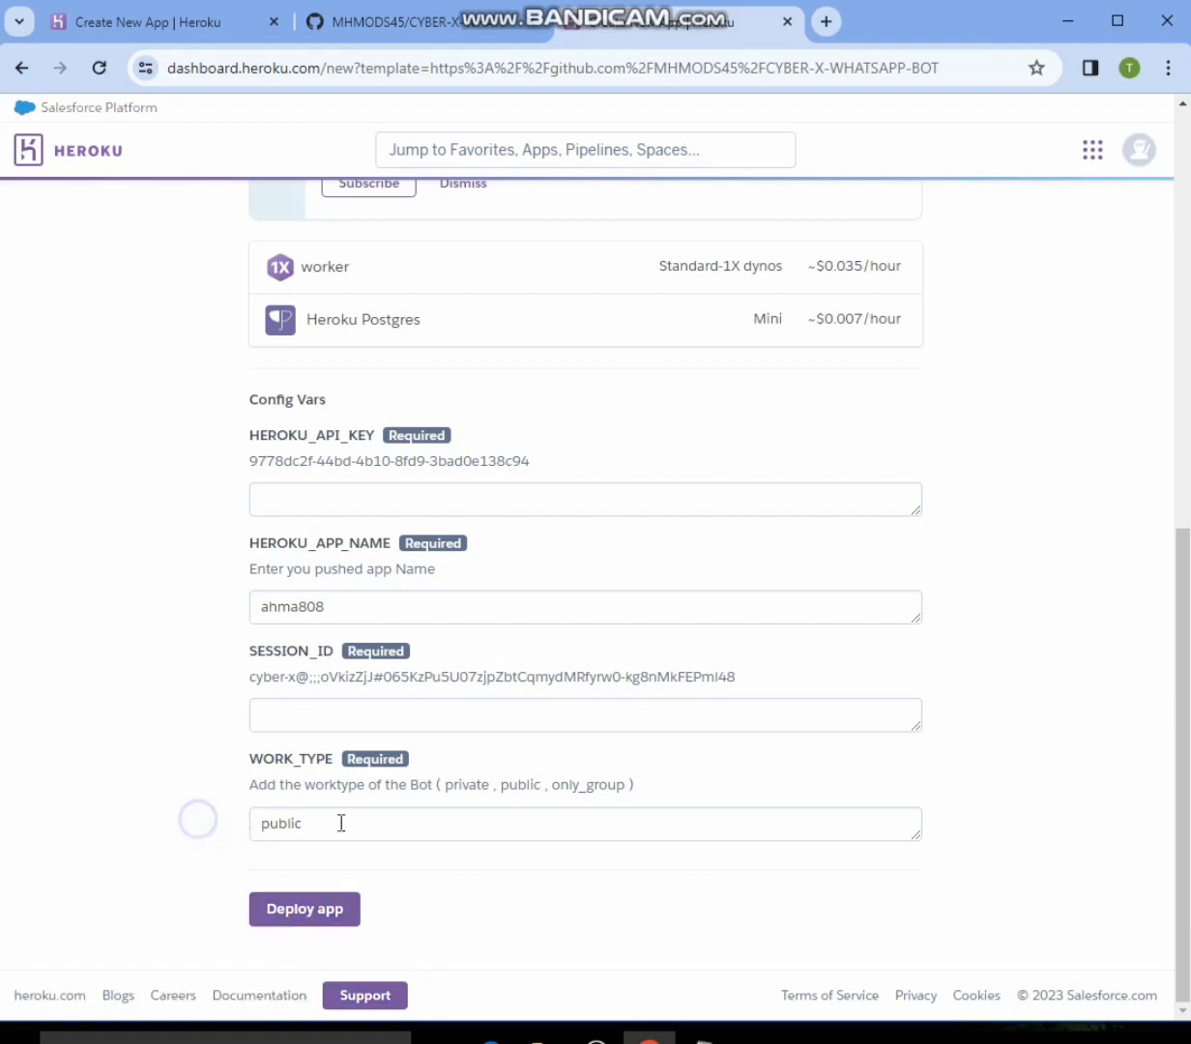
{"action": "mouse_move", "coordinate": [204, 863]}
{"action": "left_mouse_down"}
{"action": "mouse_move", "coordinate": [441, 984]}
{"action": "mouse_move", "coordinate": [490, 967]}
{"action": "left_mouse_up"}
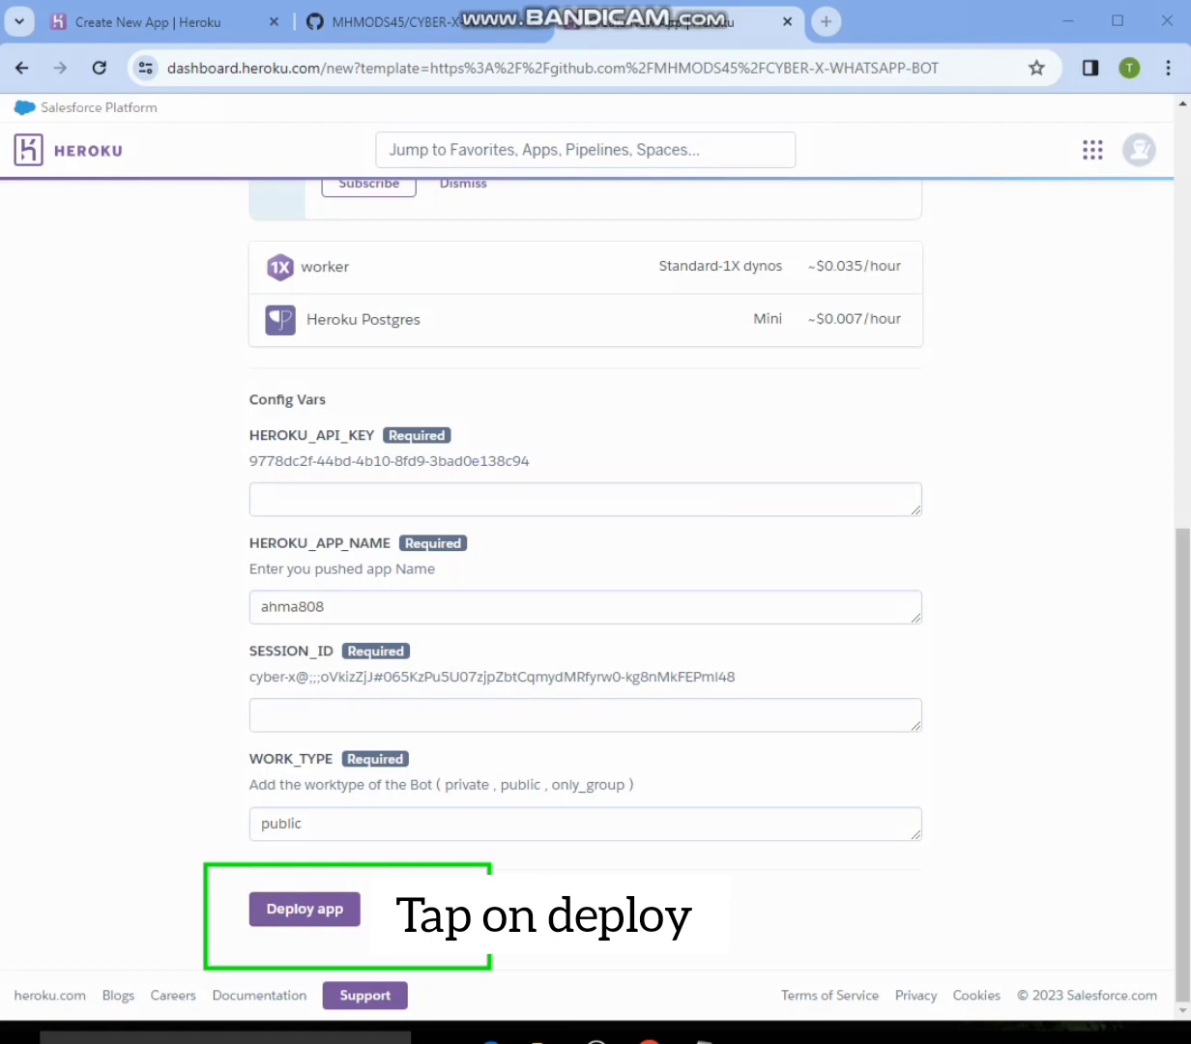
{"action": "left_click", "coordinate": [329, 928]}
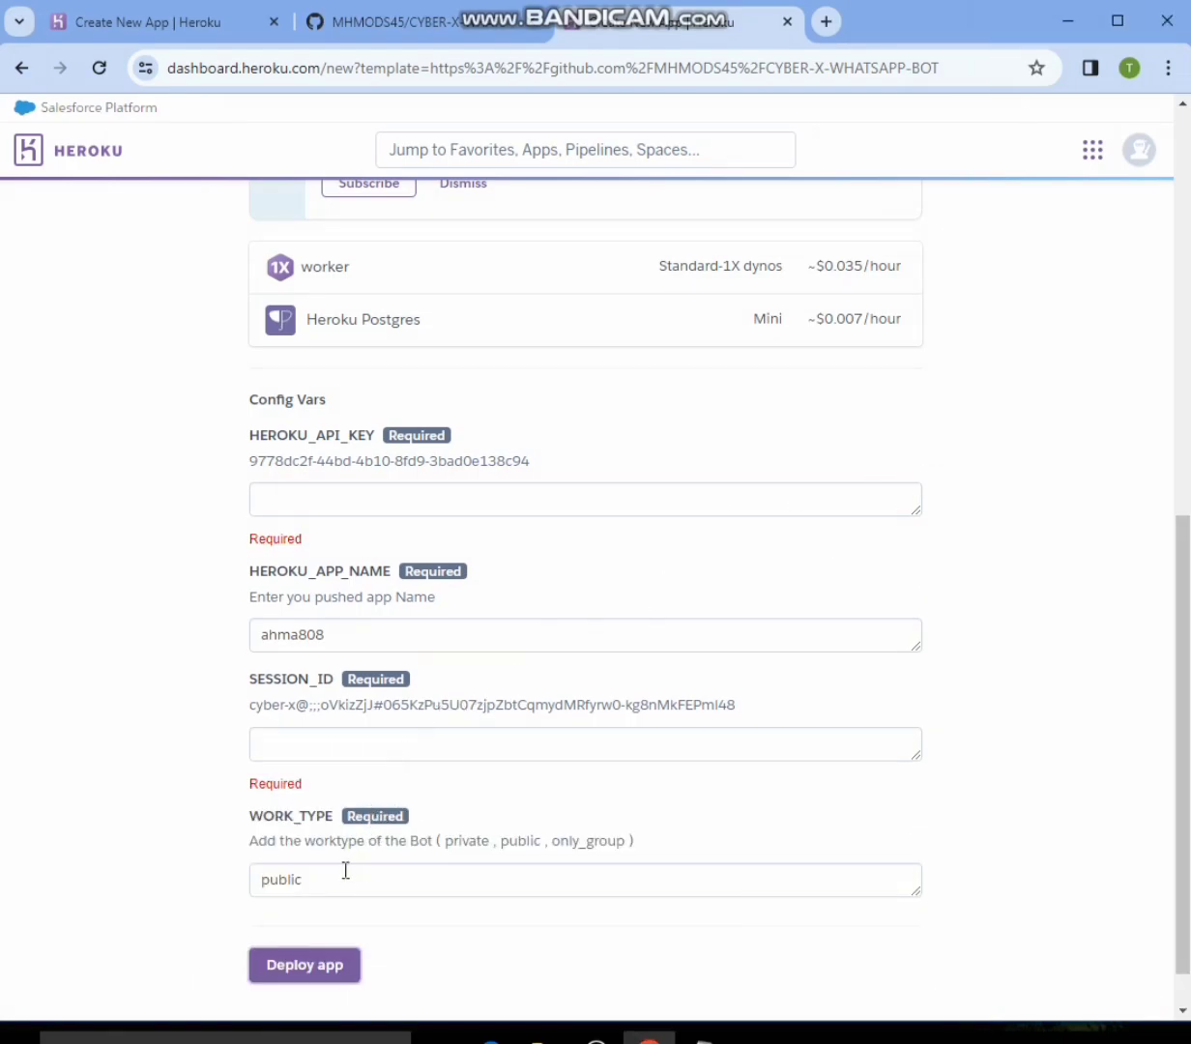
- Fill in the HEROKU_API_KEY and SESSION_ID config vars with the API key and session ID, and deploy the app
{"action": "left_click", "coordinate": [379, 641]}
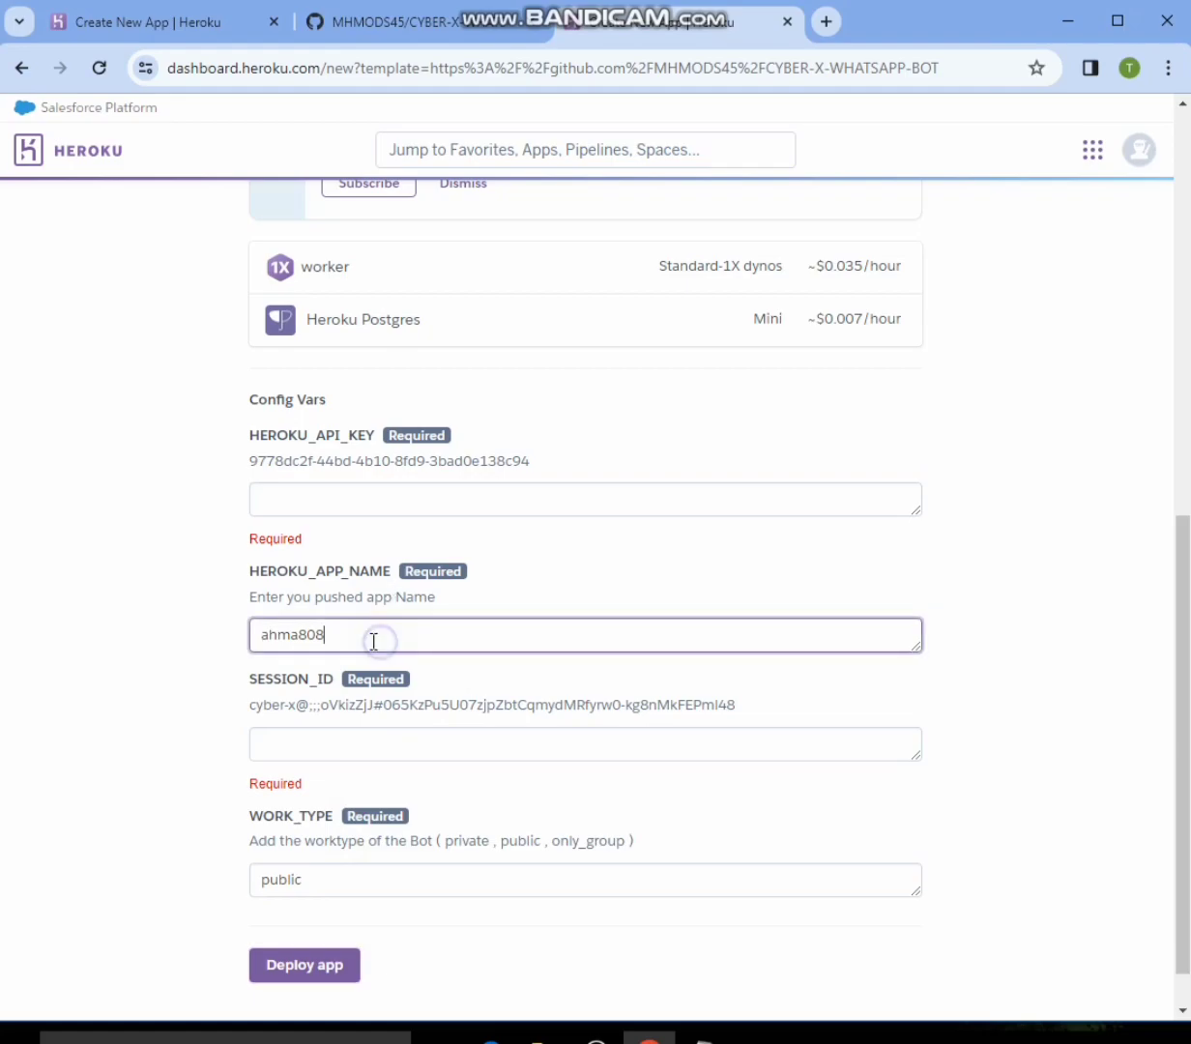
{"action": "left_click", "coordinate": [326, 503]}
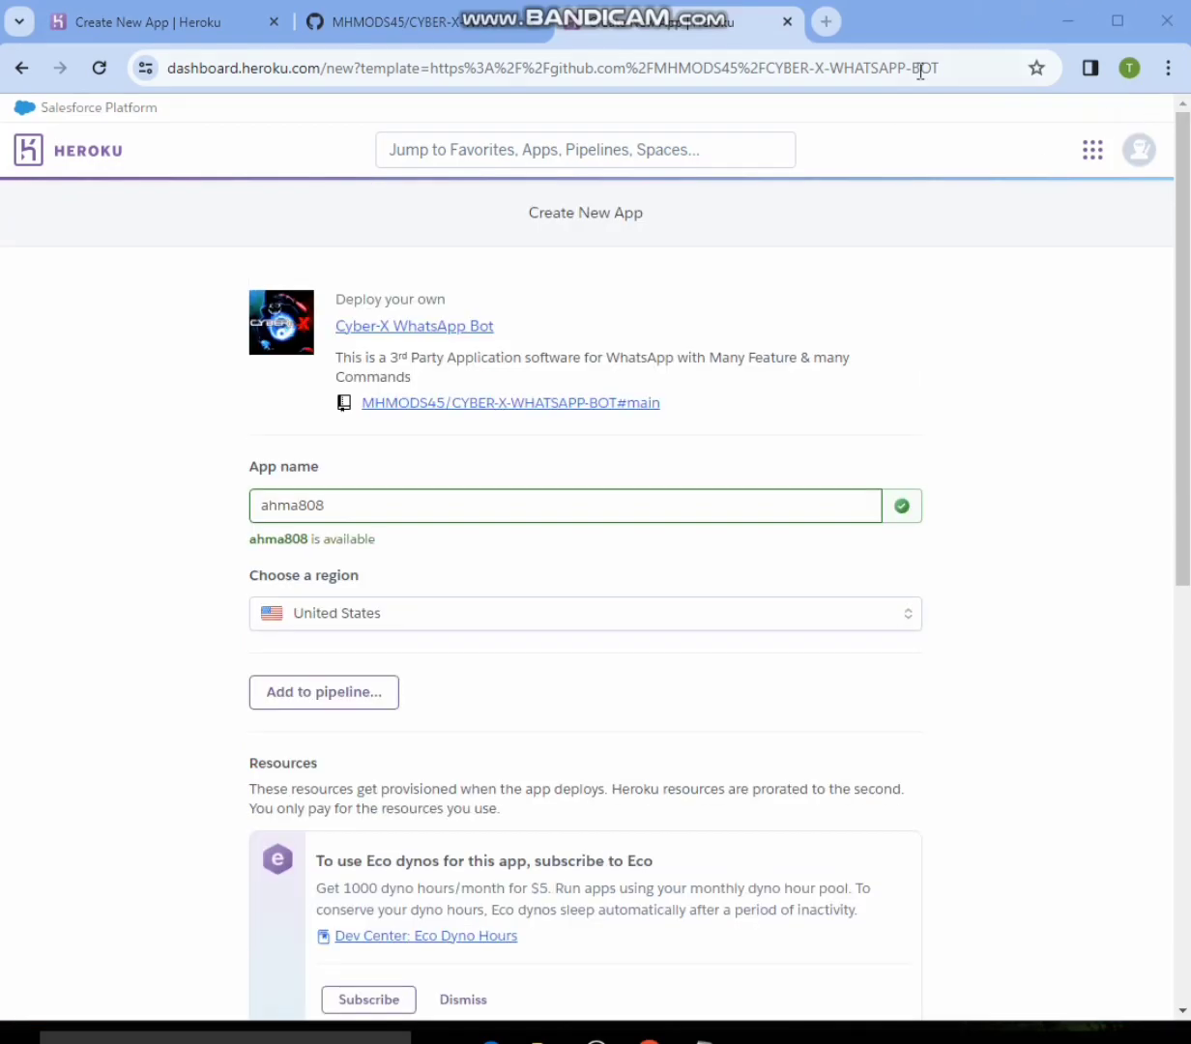
{"action": "scroll", "coordinate": [728, 454], "scroll_direction": "down", "scroll_amount": 8}
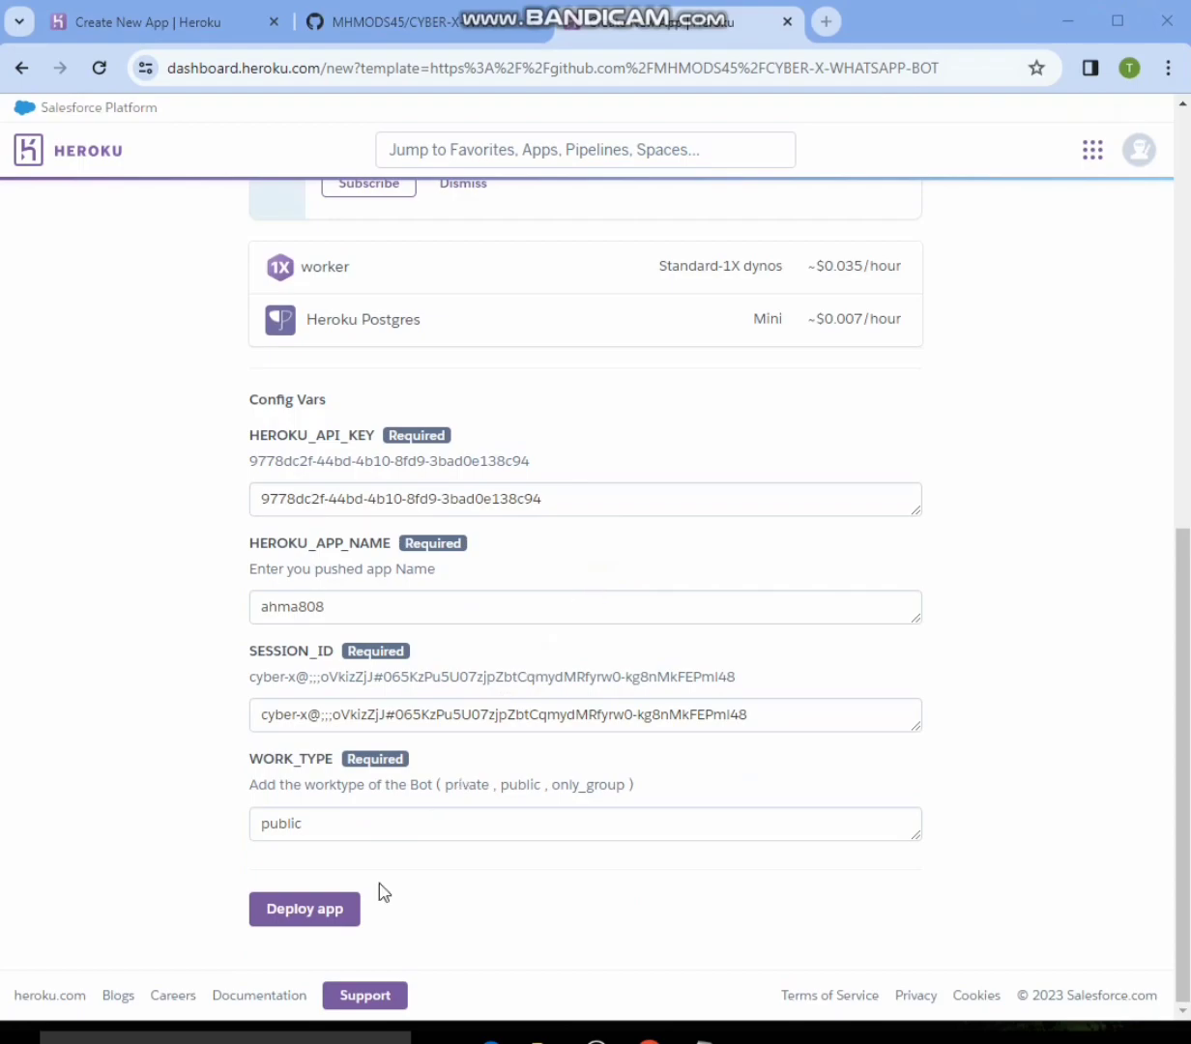
{"action": "left_click_drag", "start_coordinate": [223, 833], "coordinate": [348, 945]}
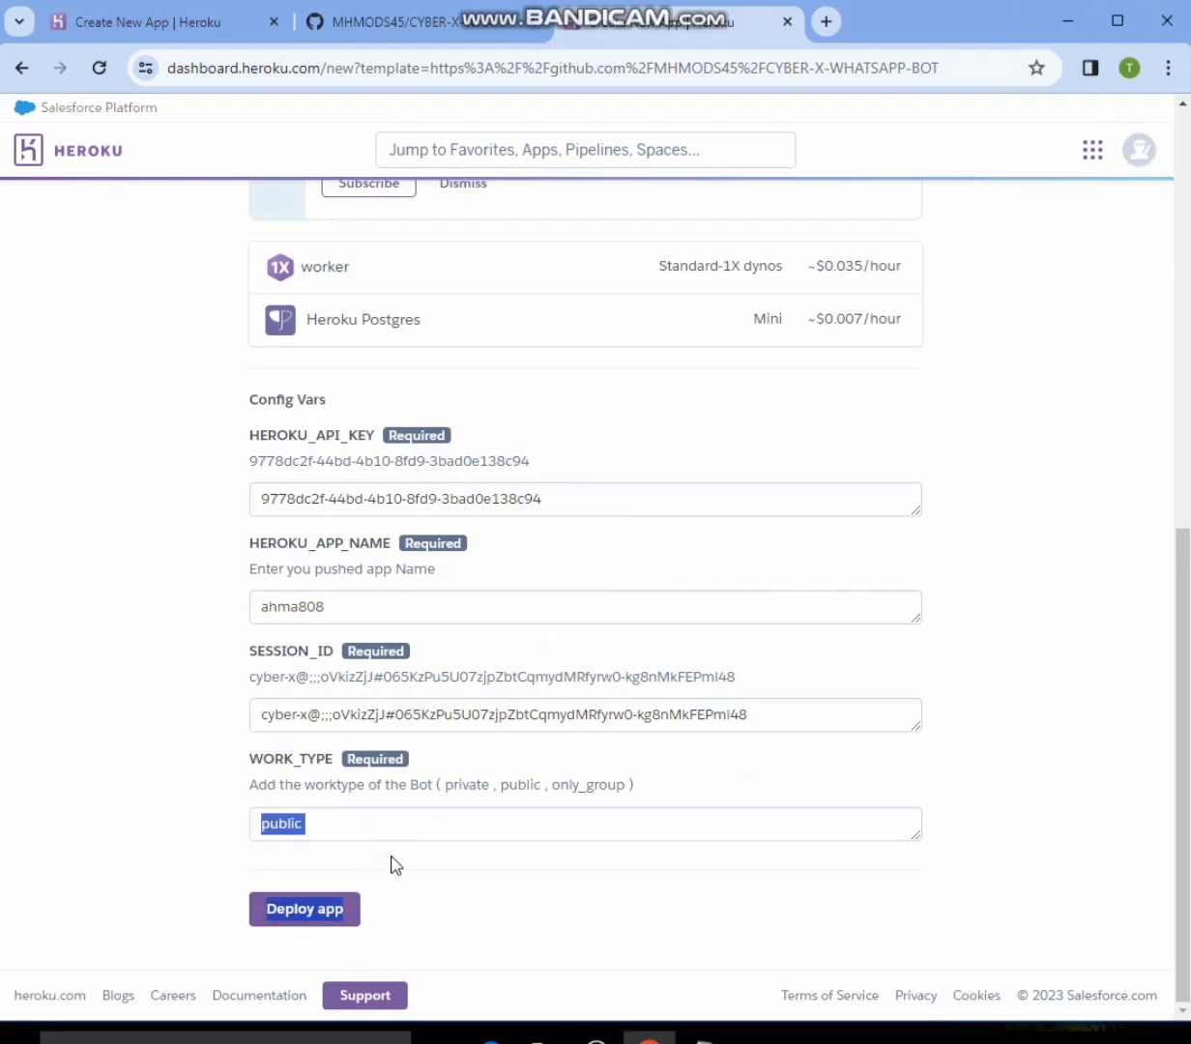
{"action": "left_click", "coordinate": [350, 910]}
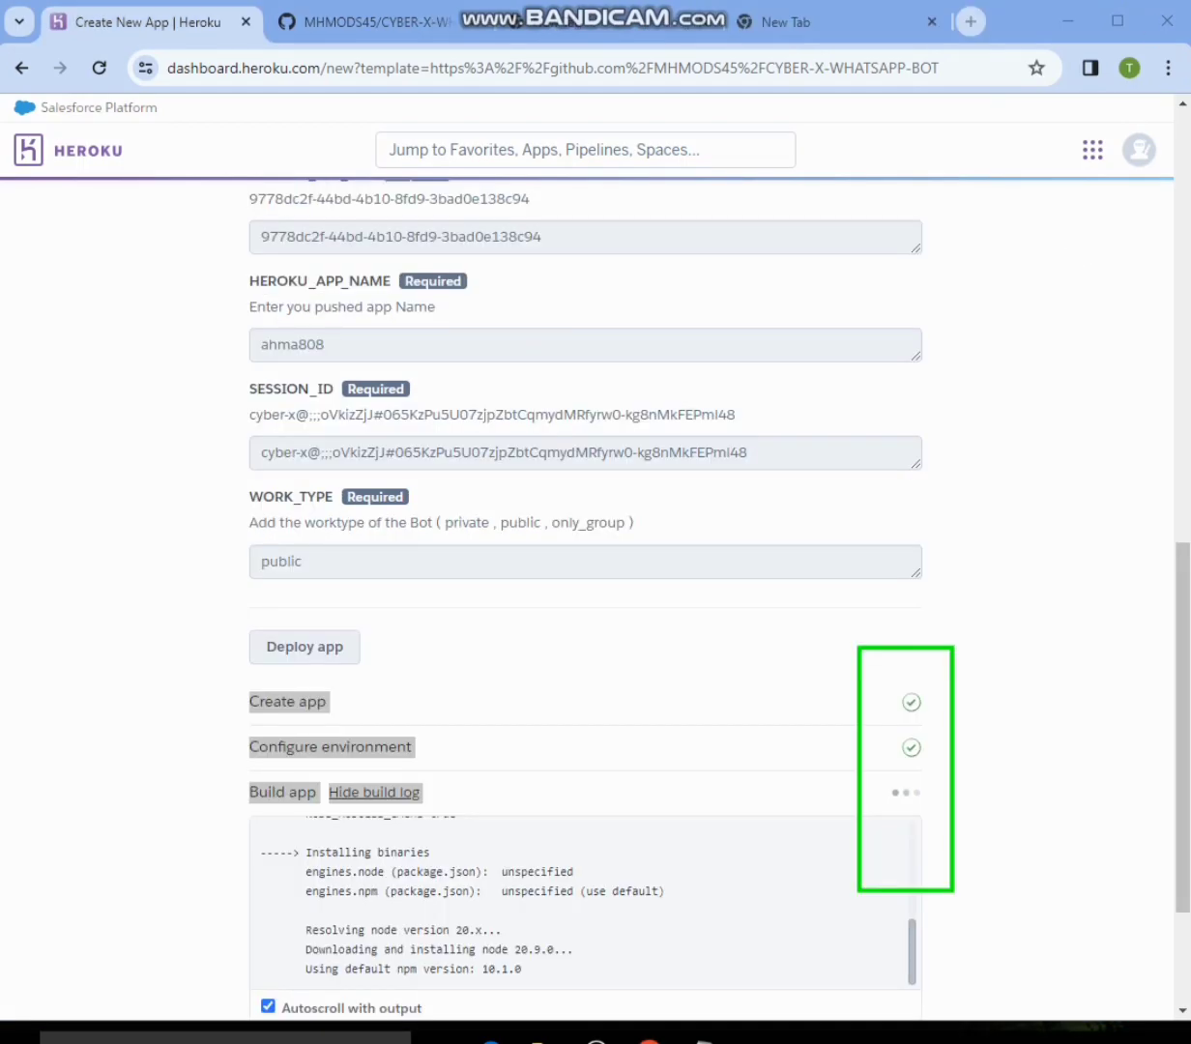
- Follow the deployment stages and build log through to the end, and review the app's deployment form
{"action": "scroll", "coordinate": [571, 712], "scroll_direction": "down", "scroll_amount": 2}
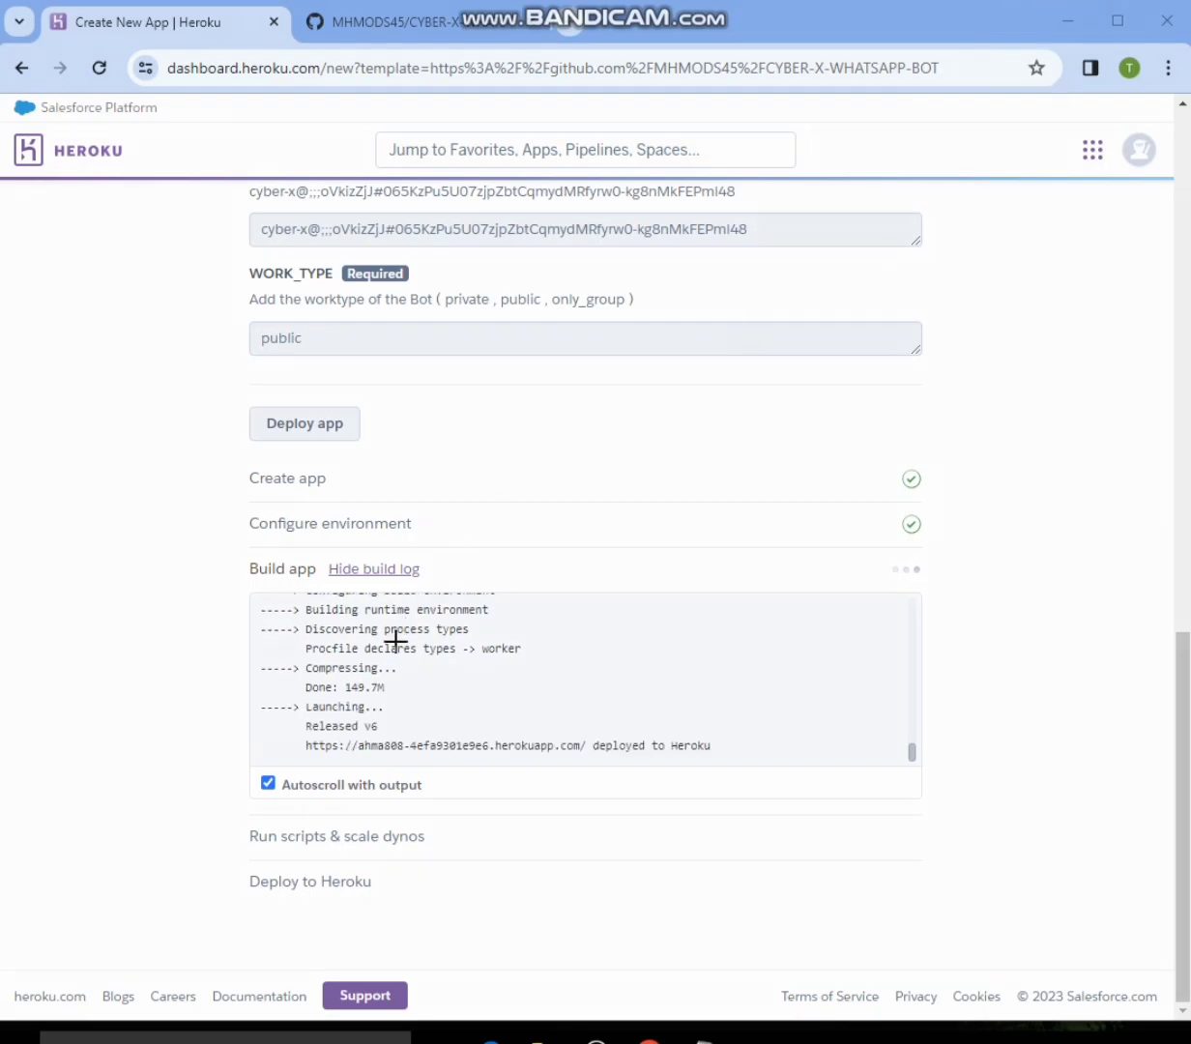
{"action": "left_click_drag", "start_coordinate": [285, 667], "coordinate": [417, 702]}
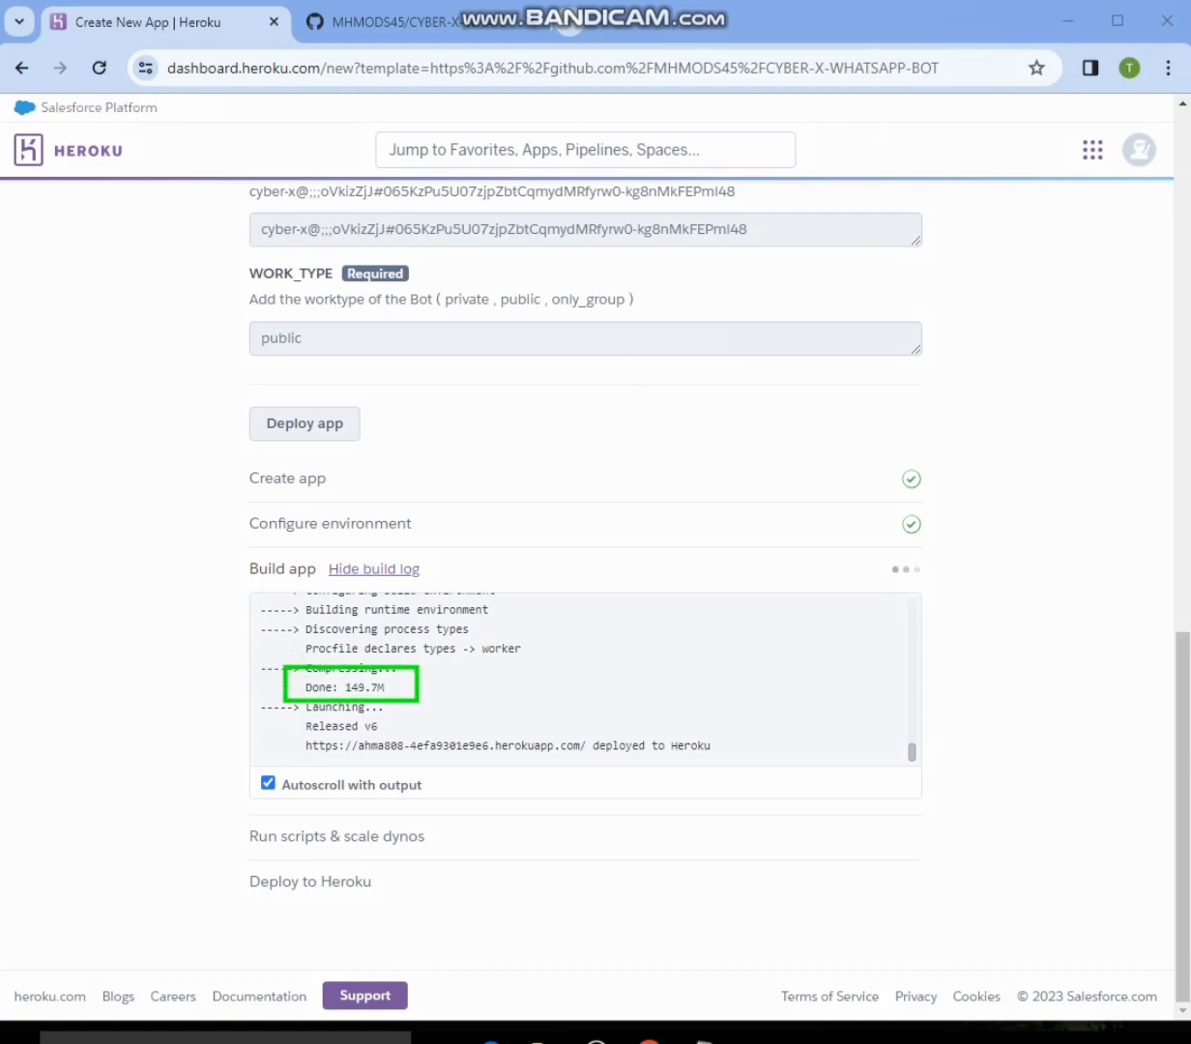
{"action": "key", "text": "Escape"}
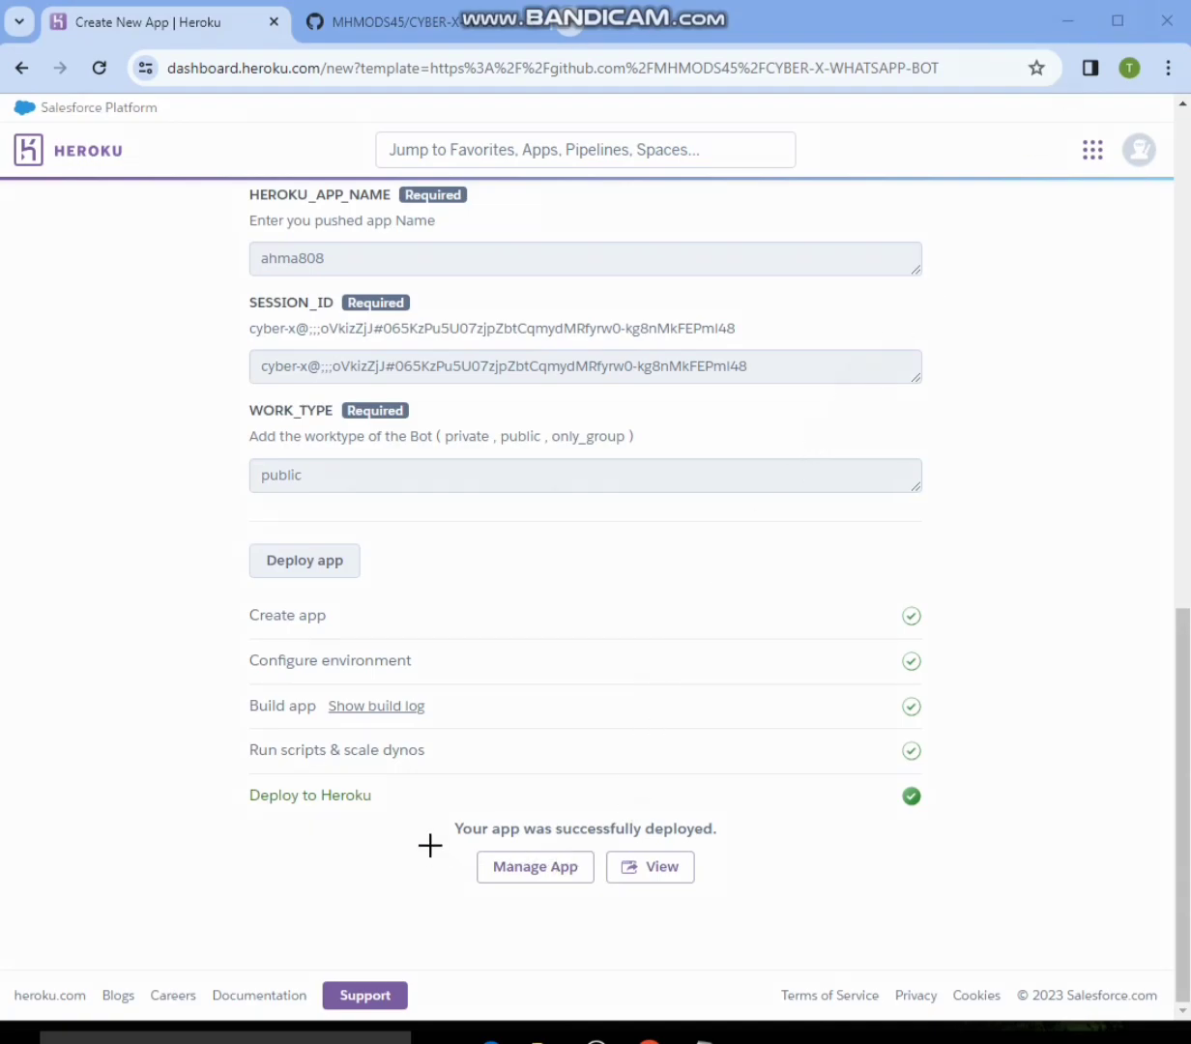
{"action": "mouse_move", "coordinate": [452, 810]}
{"action": "left_mouse_down"}
{"action": "mouse_move", "coordinate": [473, 851]}
{"action": "mouse_move", "coordinate": [783, 904]}
{"action": "left_mouse_up"}
{"action": "scroll", "coordinate": [893, 458], "scroll_direction": "up", "scroll_amount": 12}
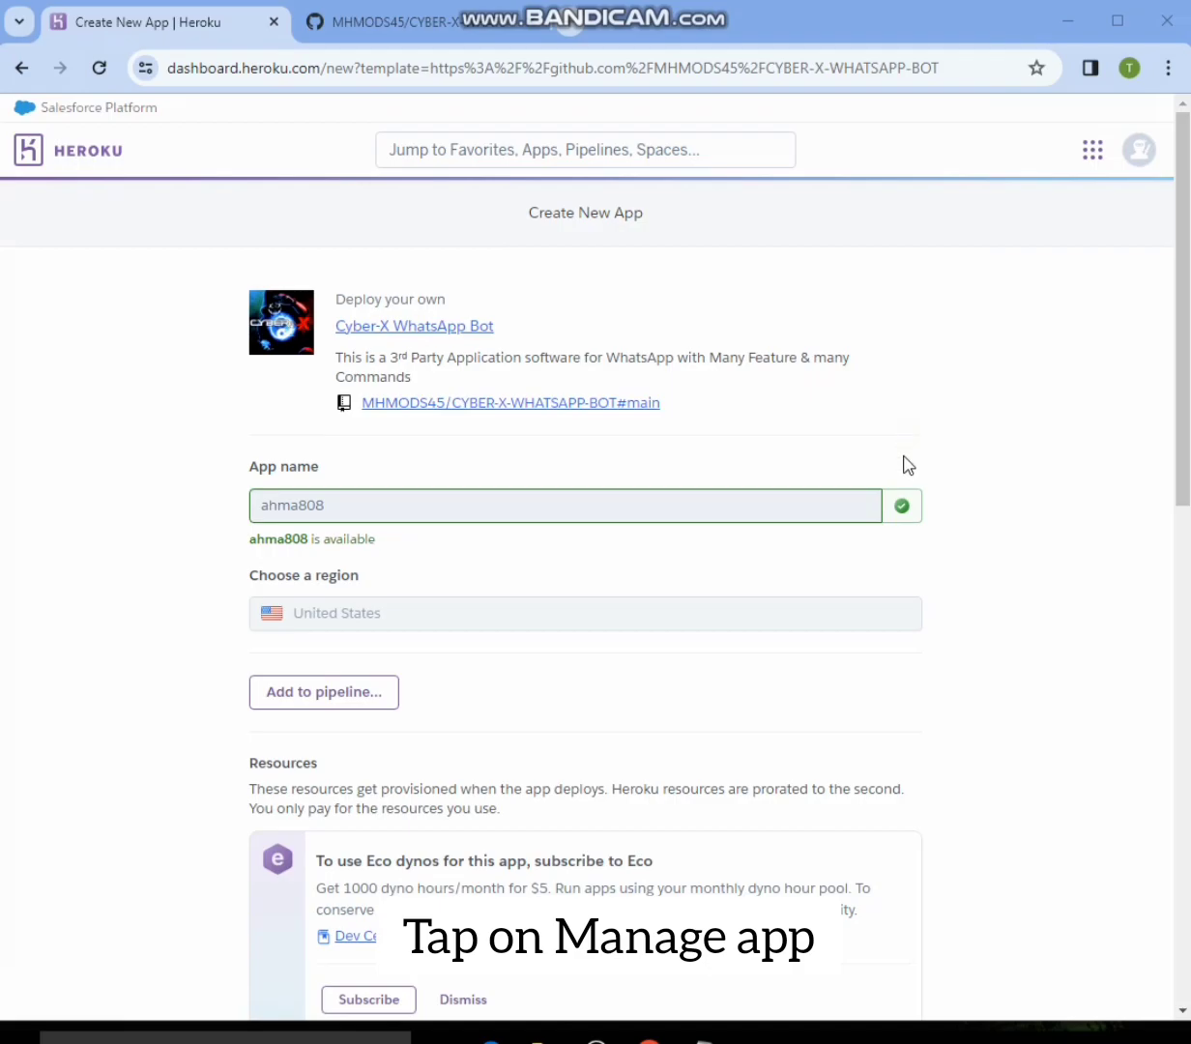
- Open the management page of the newly deployed ahma808 app from the end of the deployment form
{"action": "scroll", "coordinate": [972, 625], "scroll_direction": "down", "scroll_amount": 12}
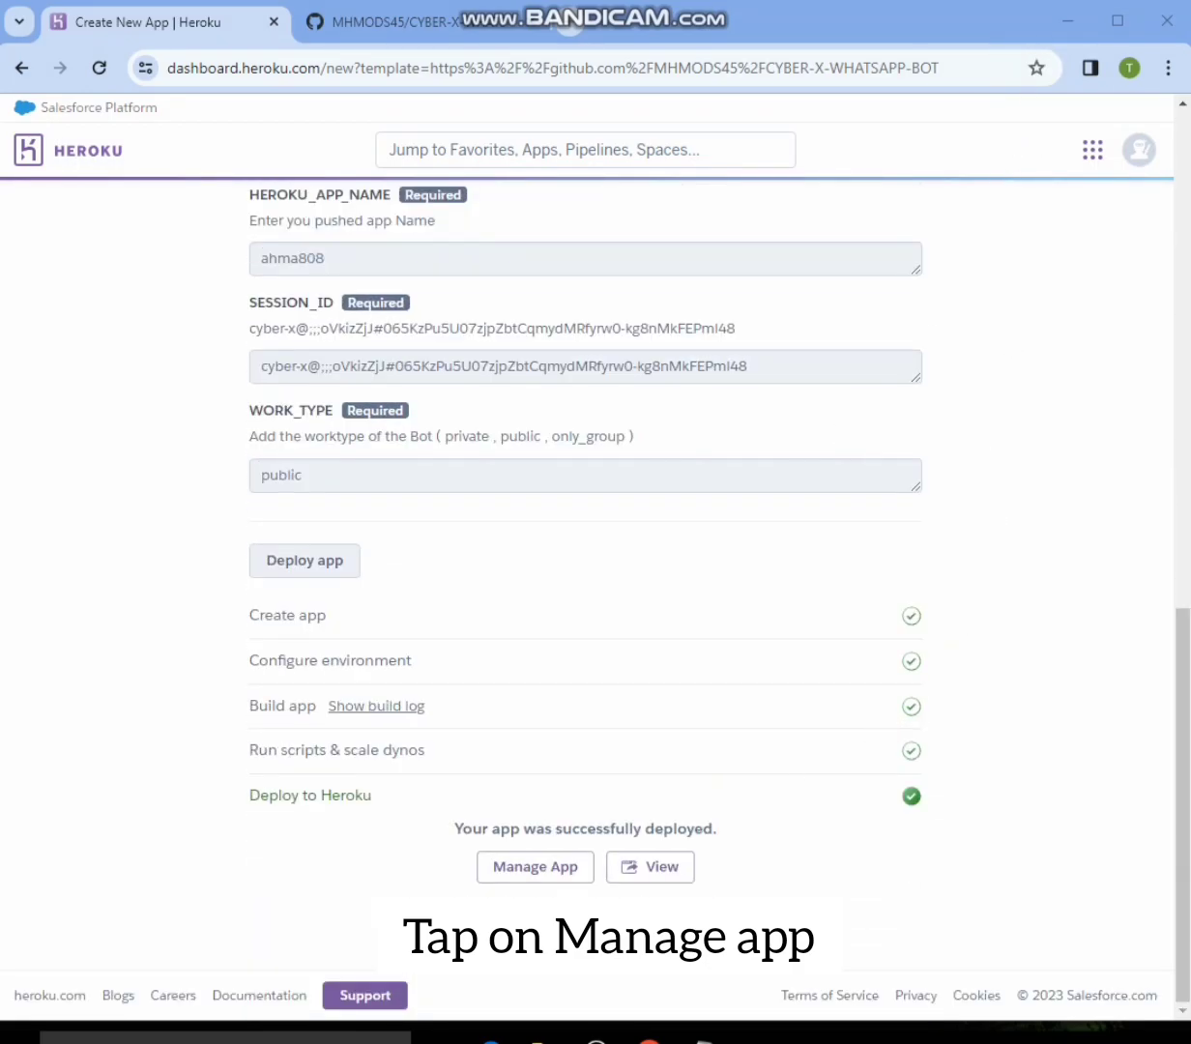
{"action": "mouse_move", "coordinate": [456, 833]}
{"action": "left_mouse_down"}
{"action": "mouse_move", "coordinate": [495, 879]}
{"action": "mouse_move", "coordinate": [624, 889]}
{"action": "left_mouse_up"}
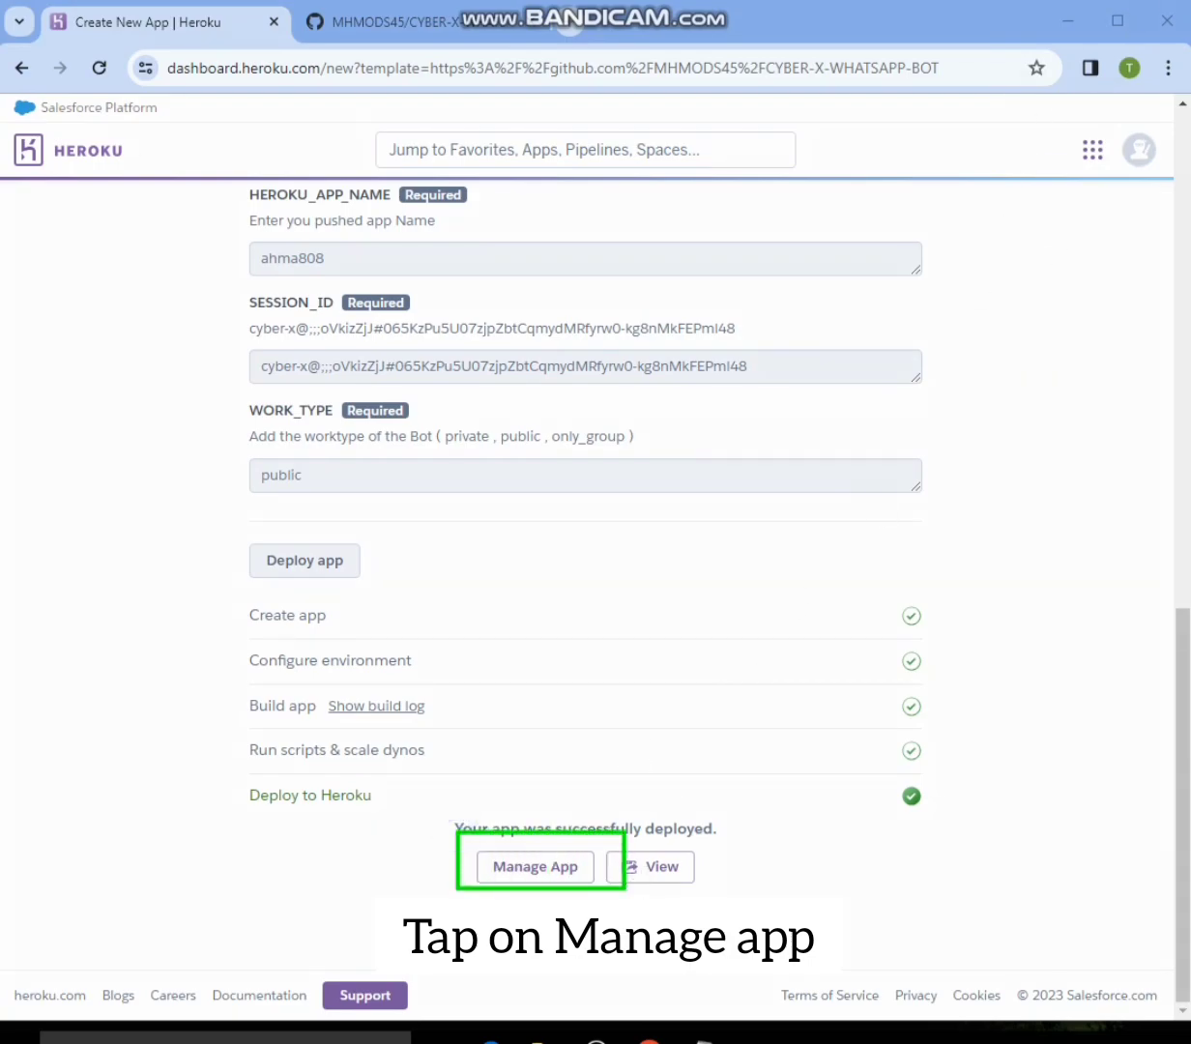
{"action": "key", "text": "Escape"}
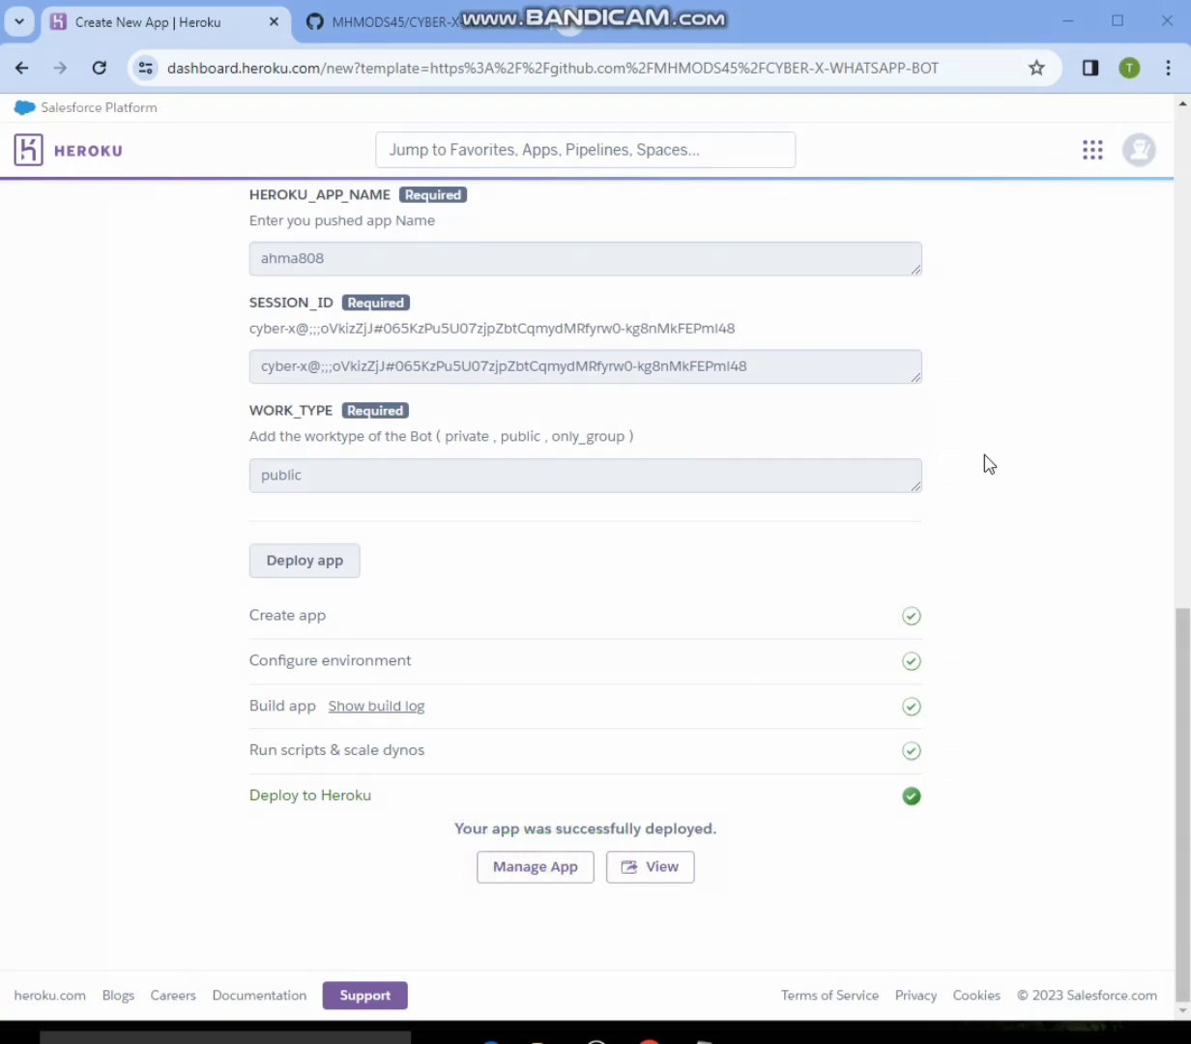
{"action": "left_click", "coordinate": [563, 882]}
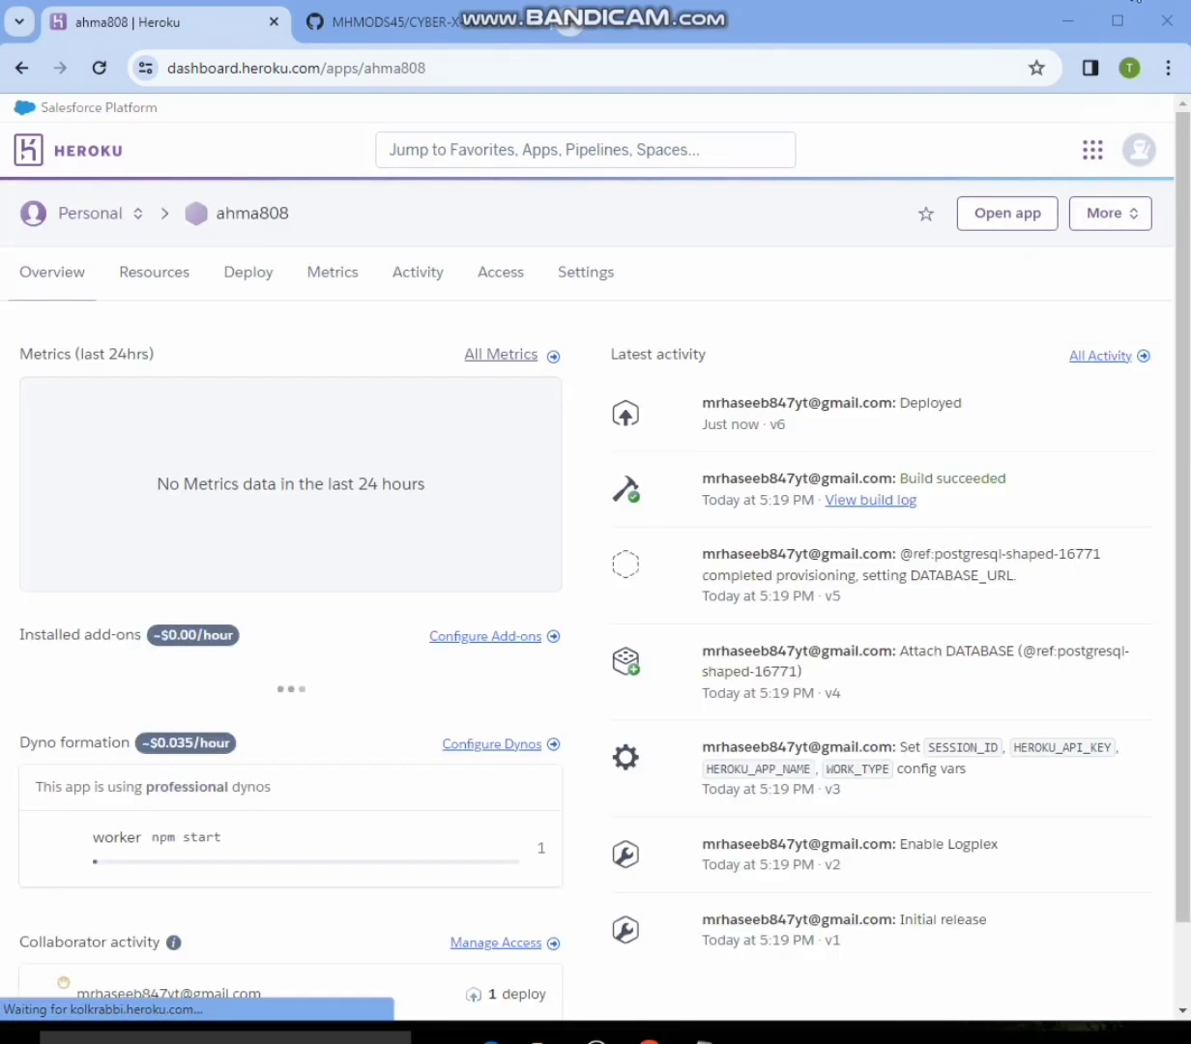
- View the ahma808 app's resources, including its worker dyno and add-ons
{"action": "mouse_move", "coordinate": [105, 256]}
{"action": "left_mouse_down"}
{"action": "mouse_move", "coordinate": [156, 293]}
{"action": "mouse_move", "coordinate": [202, 286]}
{"action": "left_mouse_up"}
{"action": "key", "text": "Escape"}
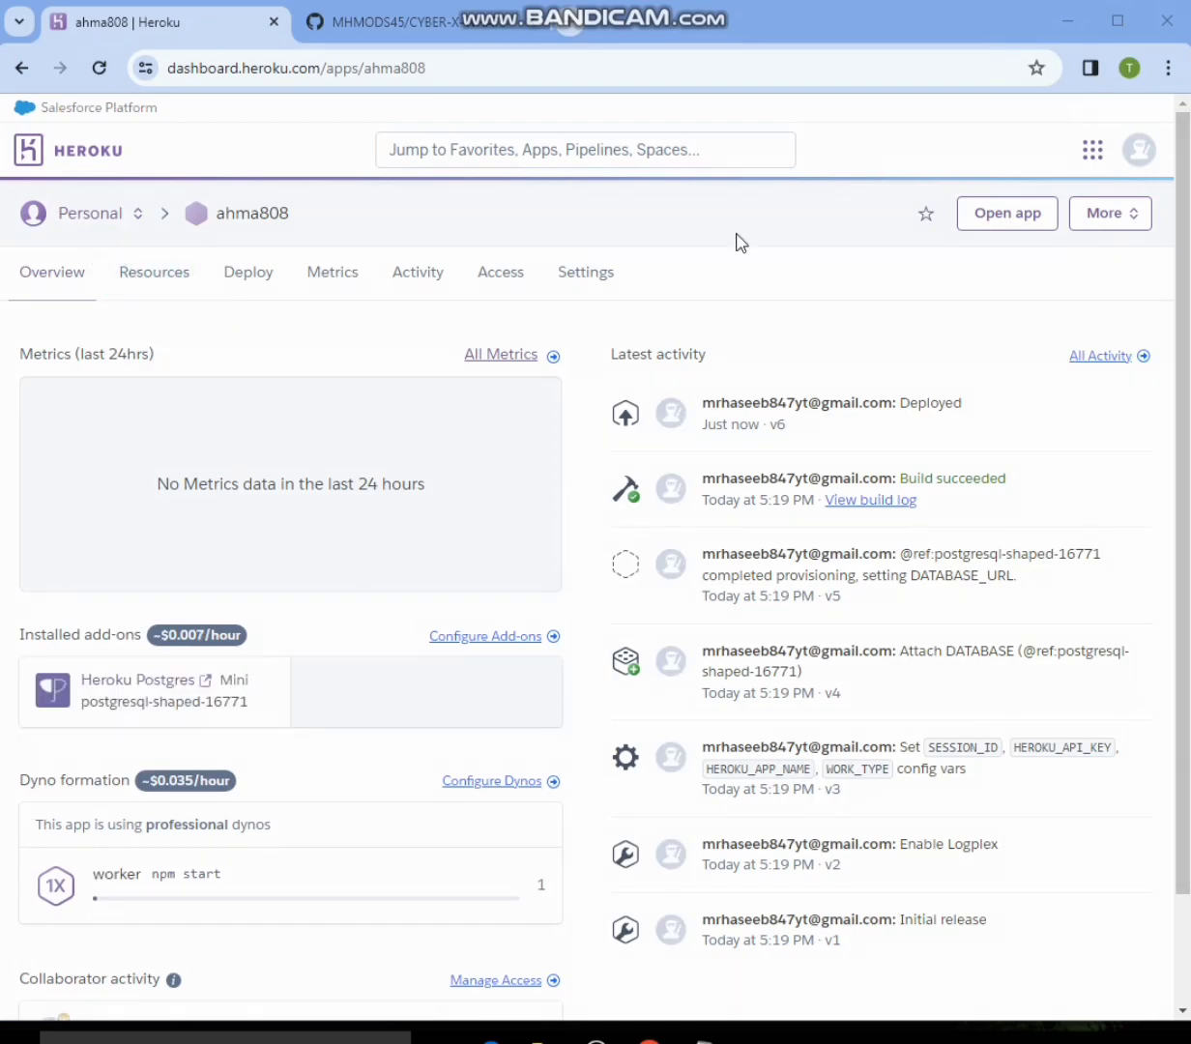
{"action": "left_click", "coordinate": [179, 286]}
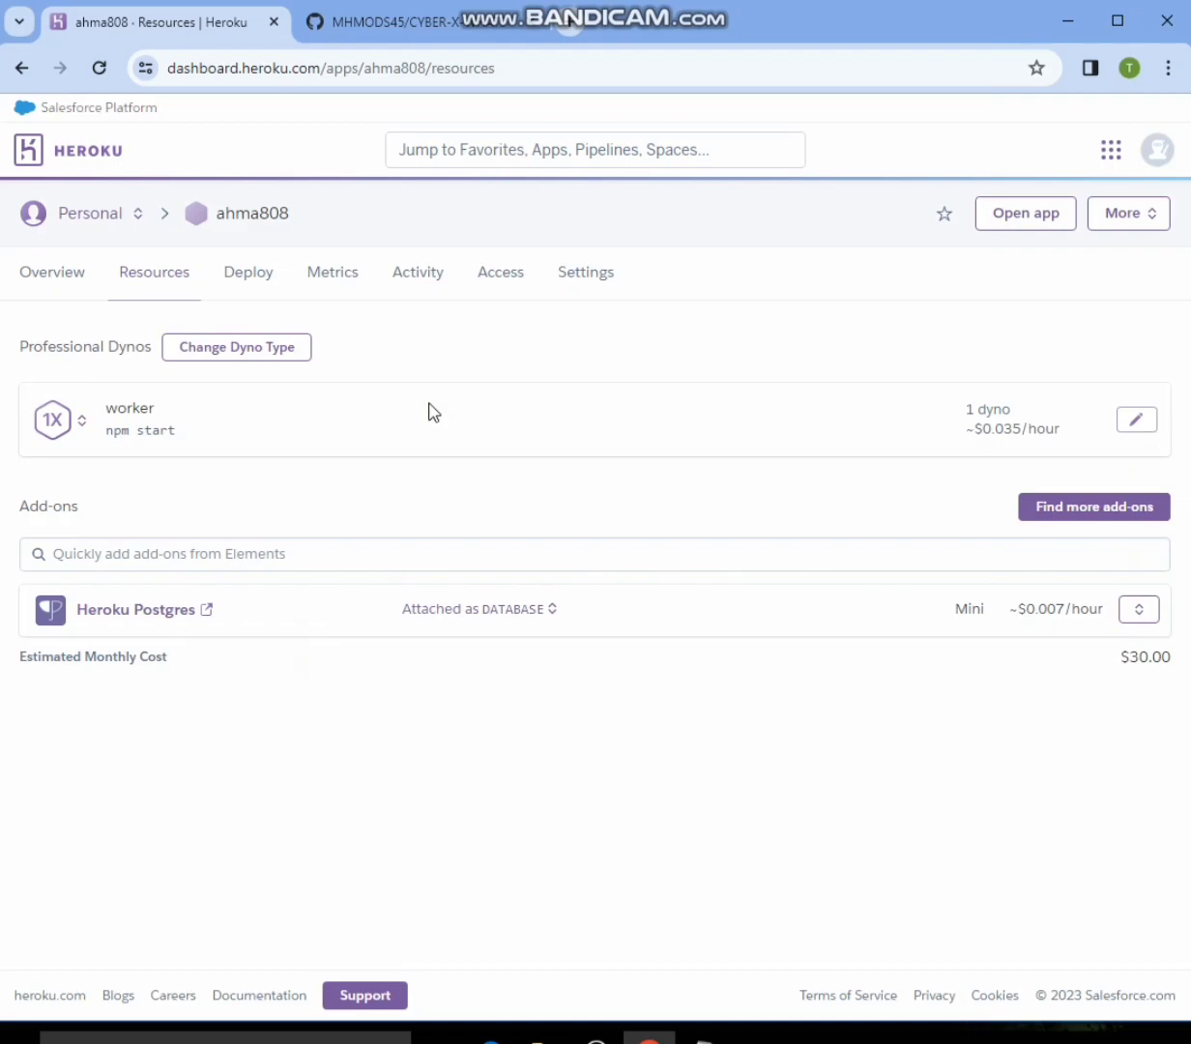
- Choose GitHub as the app's deployment method and connect the app to the CYBER-X-WHATSAPP-BOT repository
{"action": "left_click", "coordinate": [248, 281]}
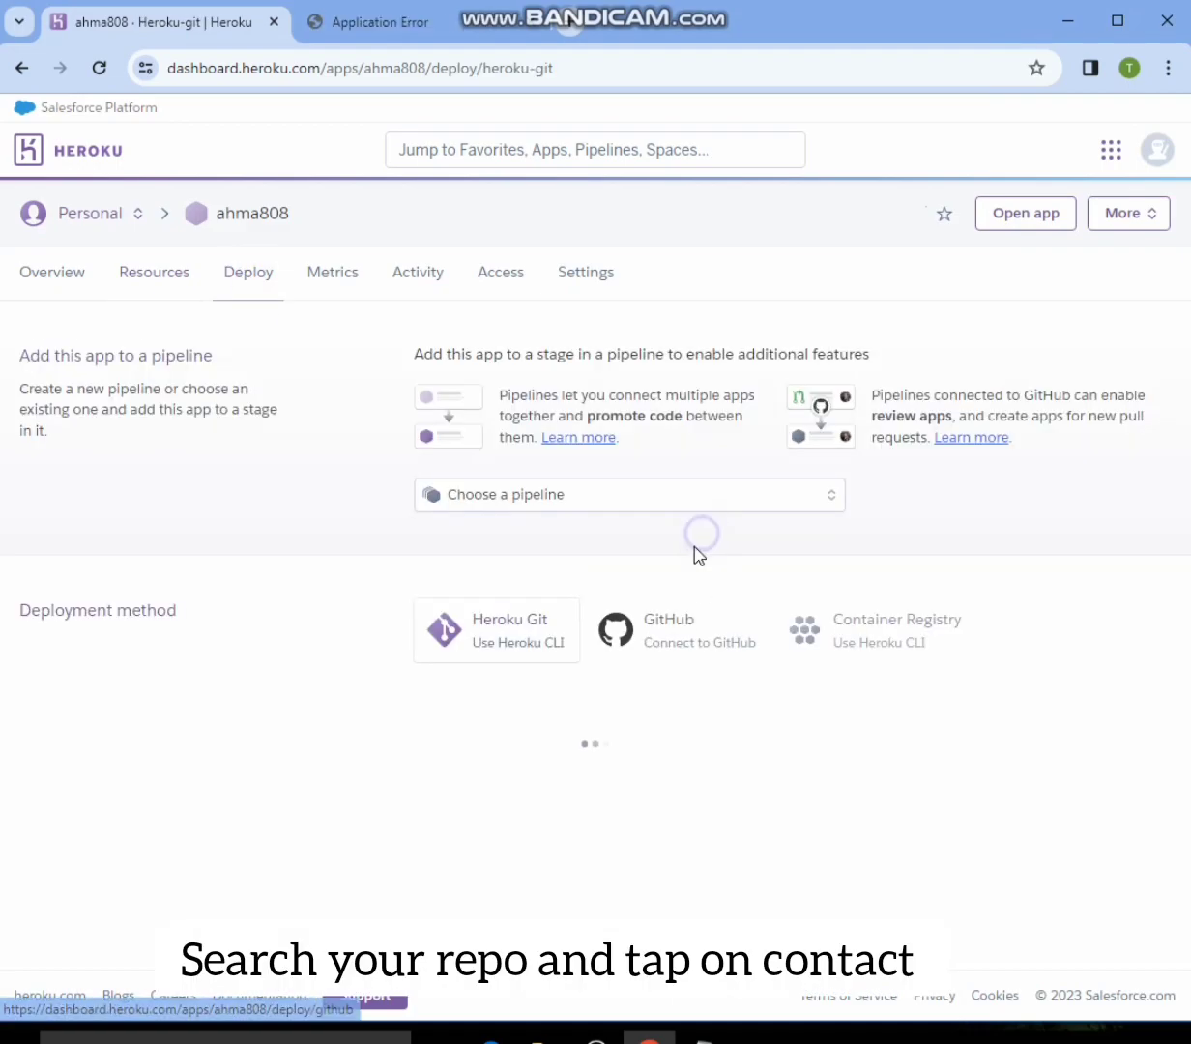
{"action": "left_click", "coordinate": [623, 605]}
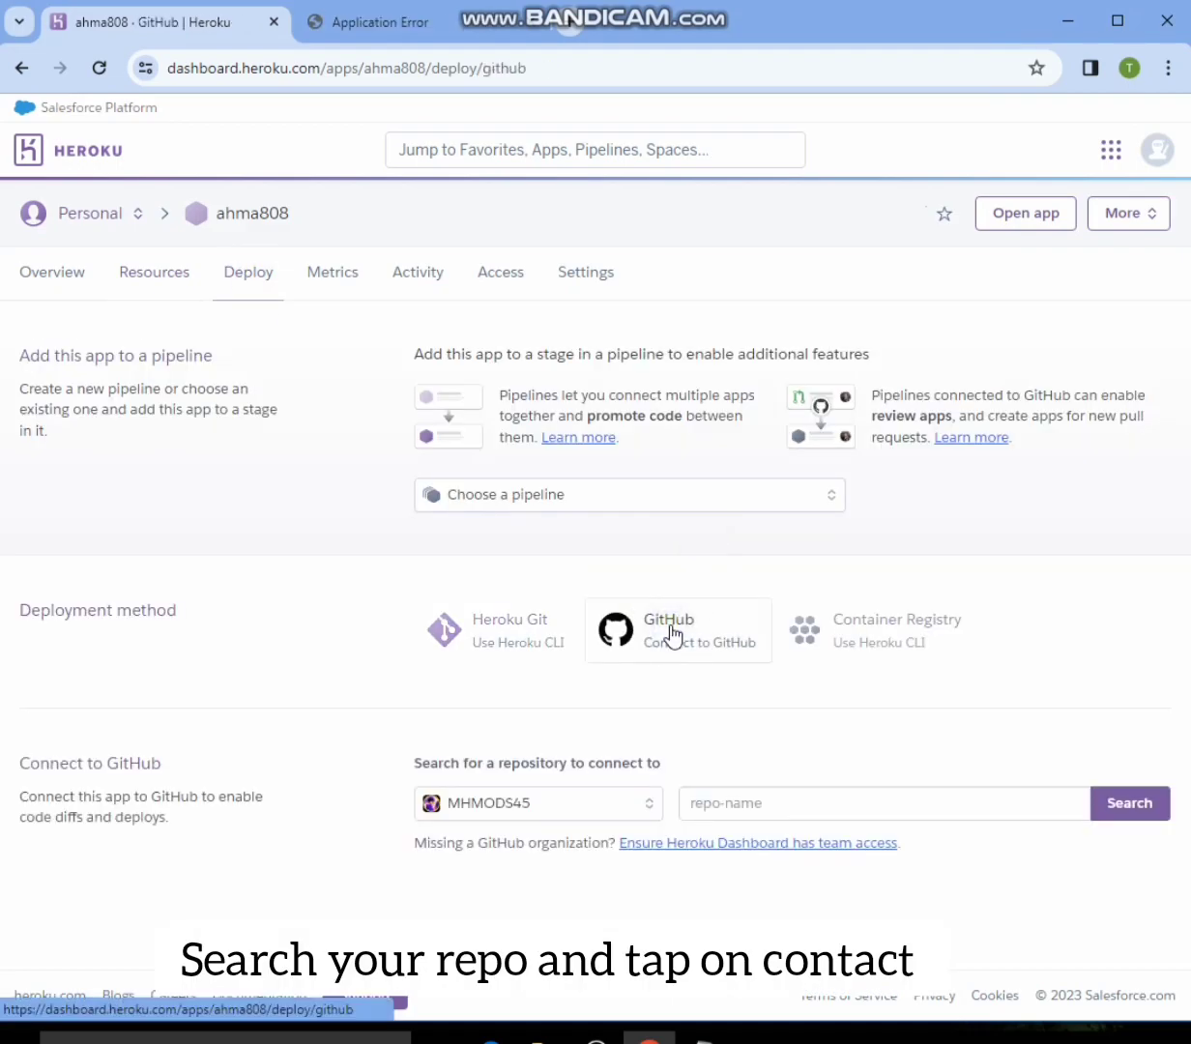
{"action": "left_click", "coordinate": [571, 810]}
{"action": "left_click", "coordinate": [739, 802]}
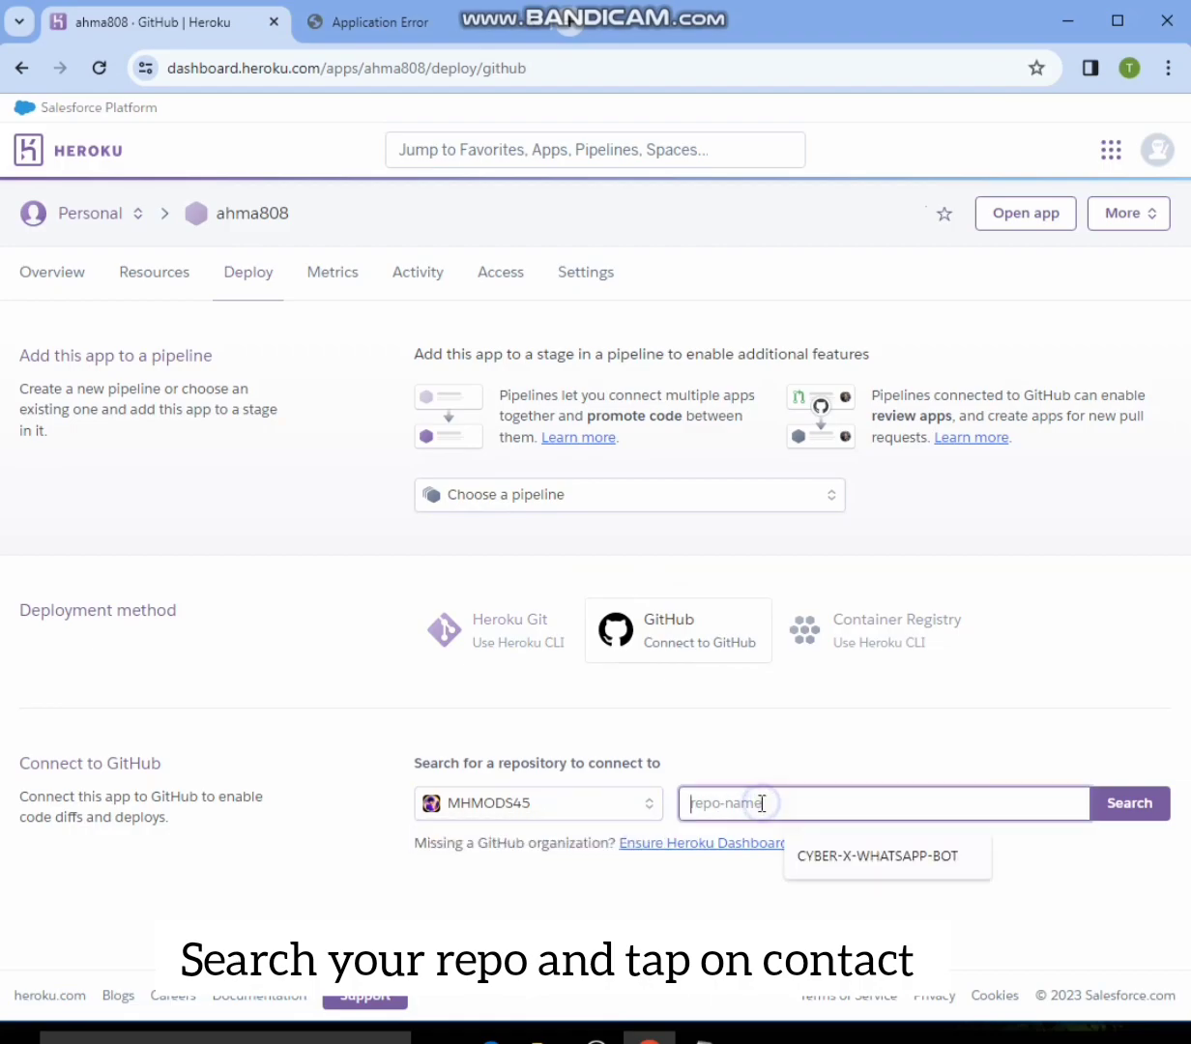
{"action": "left_click", "coordinate": [882, 859]}
{"action": "left_click", "coordinate": [1141, 810]}
{"action": "left_click_drag", "start_coordinate": [547, 900], "coordinate": [555, 900]}
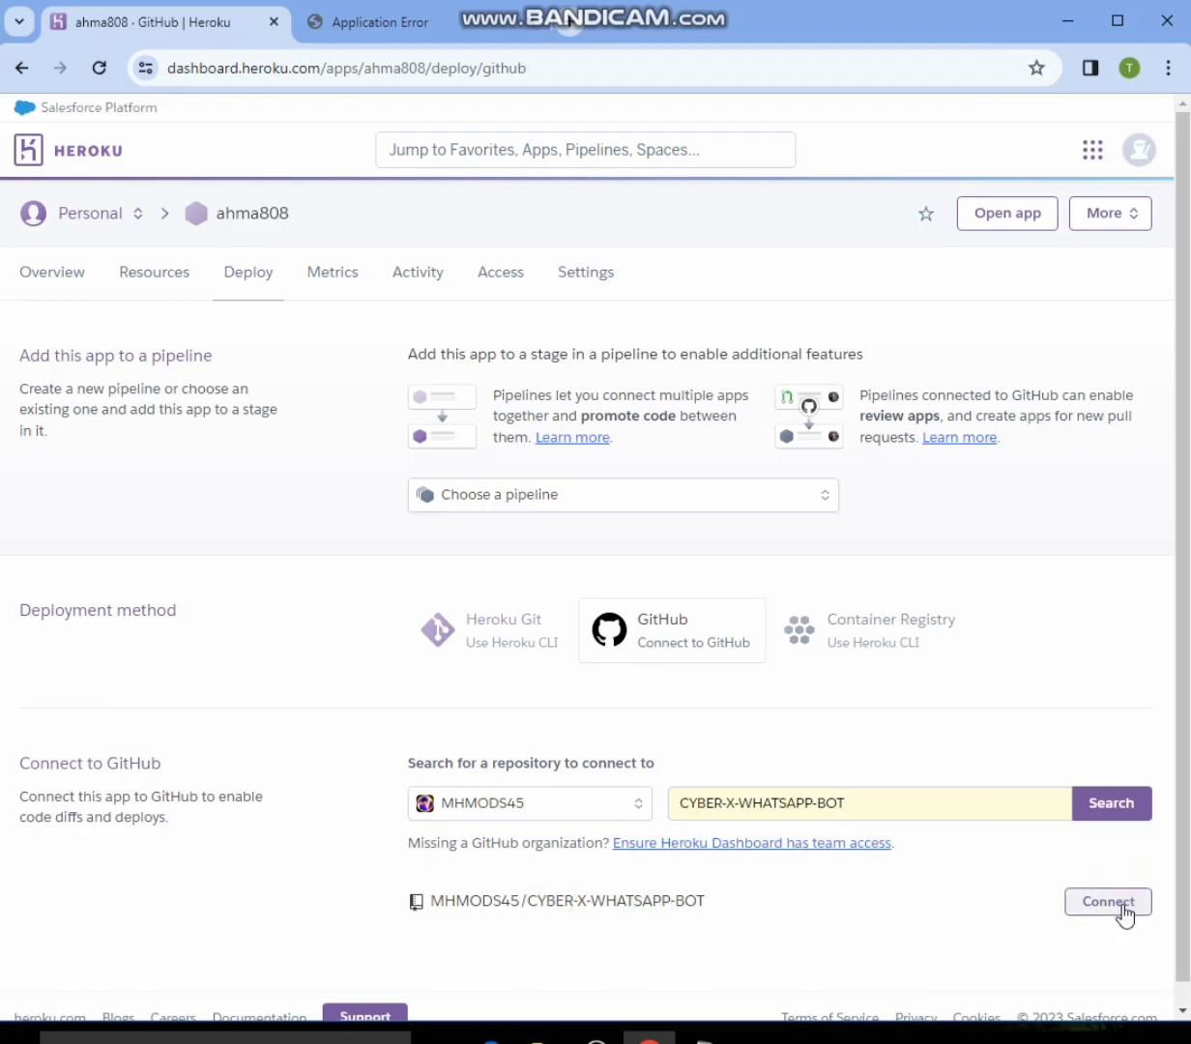
{"action": "left_click", "coordinate": [1122, 909]}
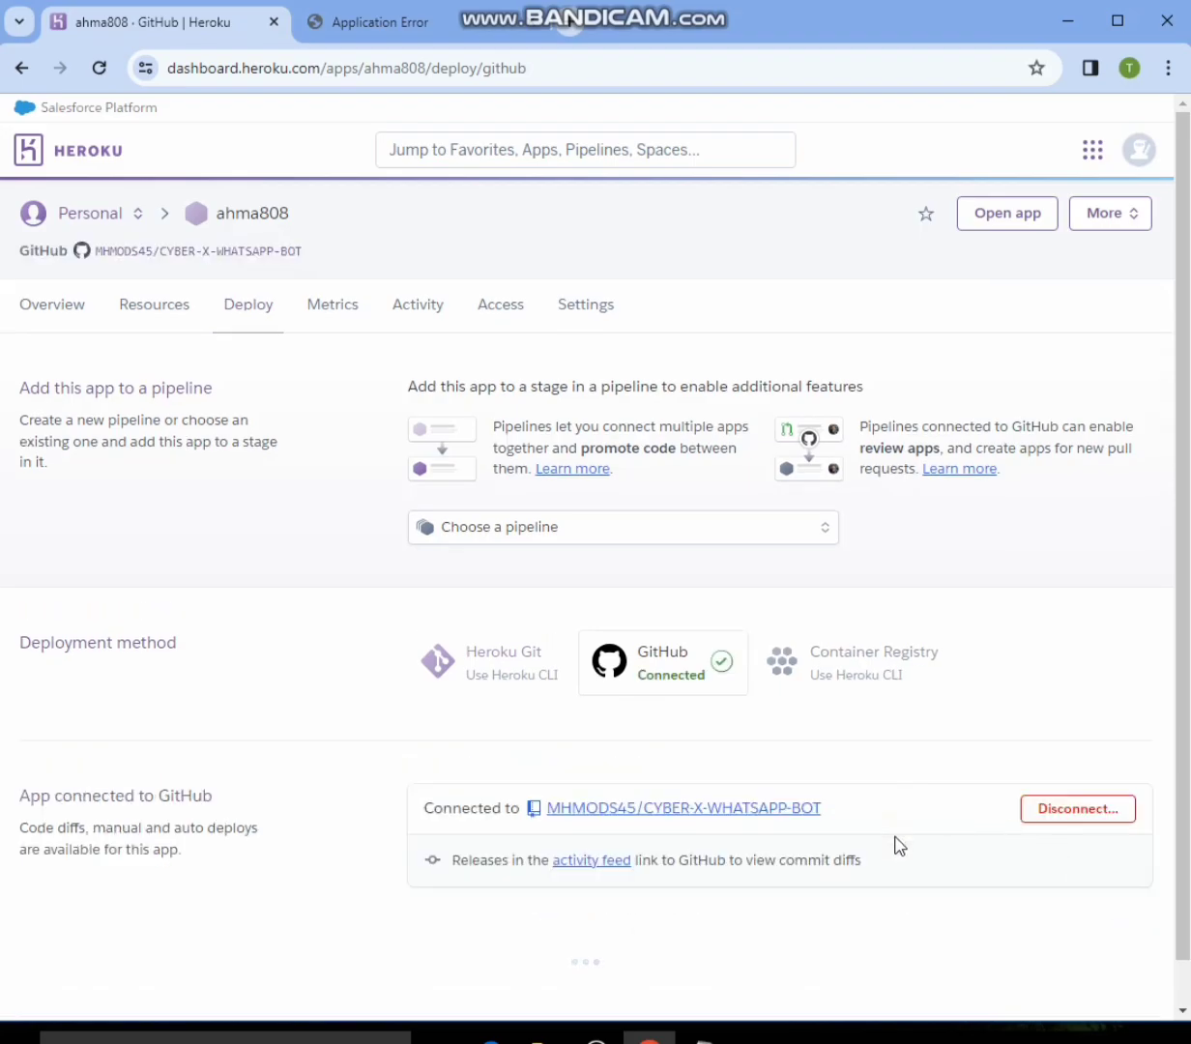
- Manually deploy the main branch of the connected GitHub repository and follow its build output
{"action": "scroll", "coordinate": [875, 843], "scroll_direction": "down", "scroll_amount": 1}
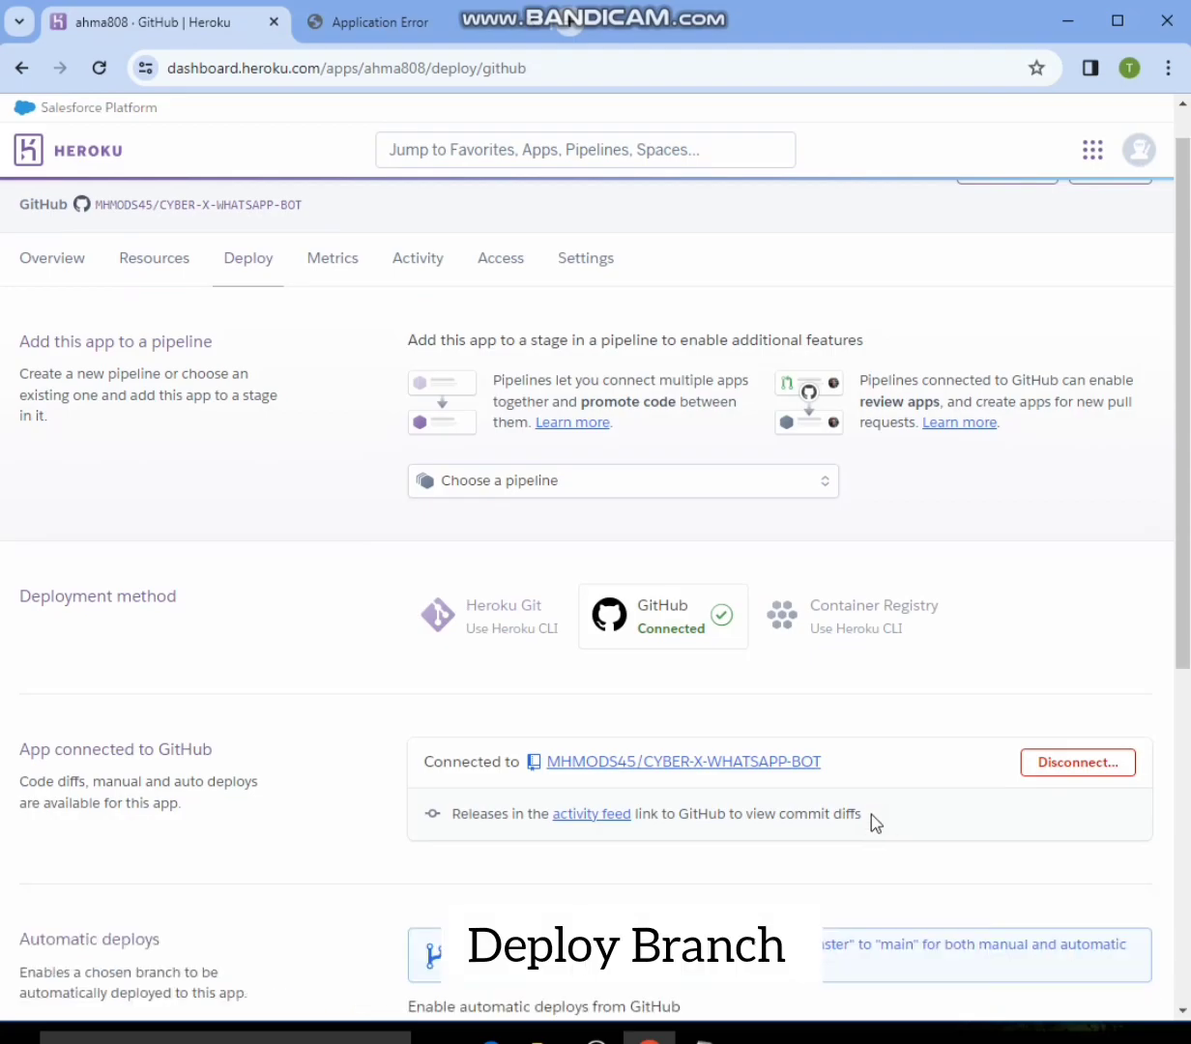
{"action": "scroll", "coordinate": [875, 823], "scroll_direction": "down", "scroll_amount": 3}
{"action": "scroll", "coordinate": [875, 823], "scroll_direction": "down", "scroll_amount": 3}
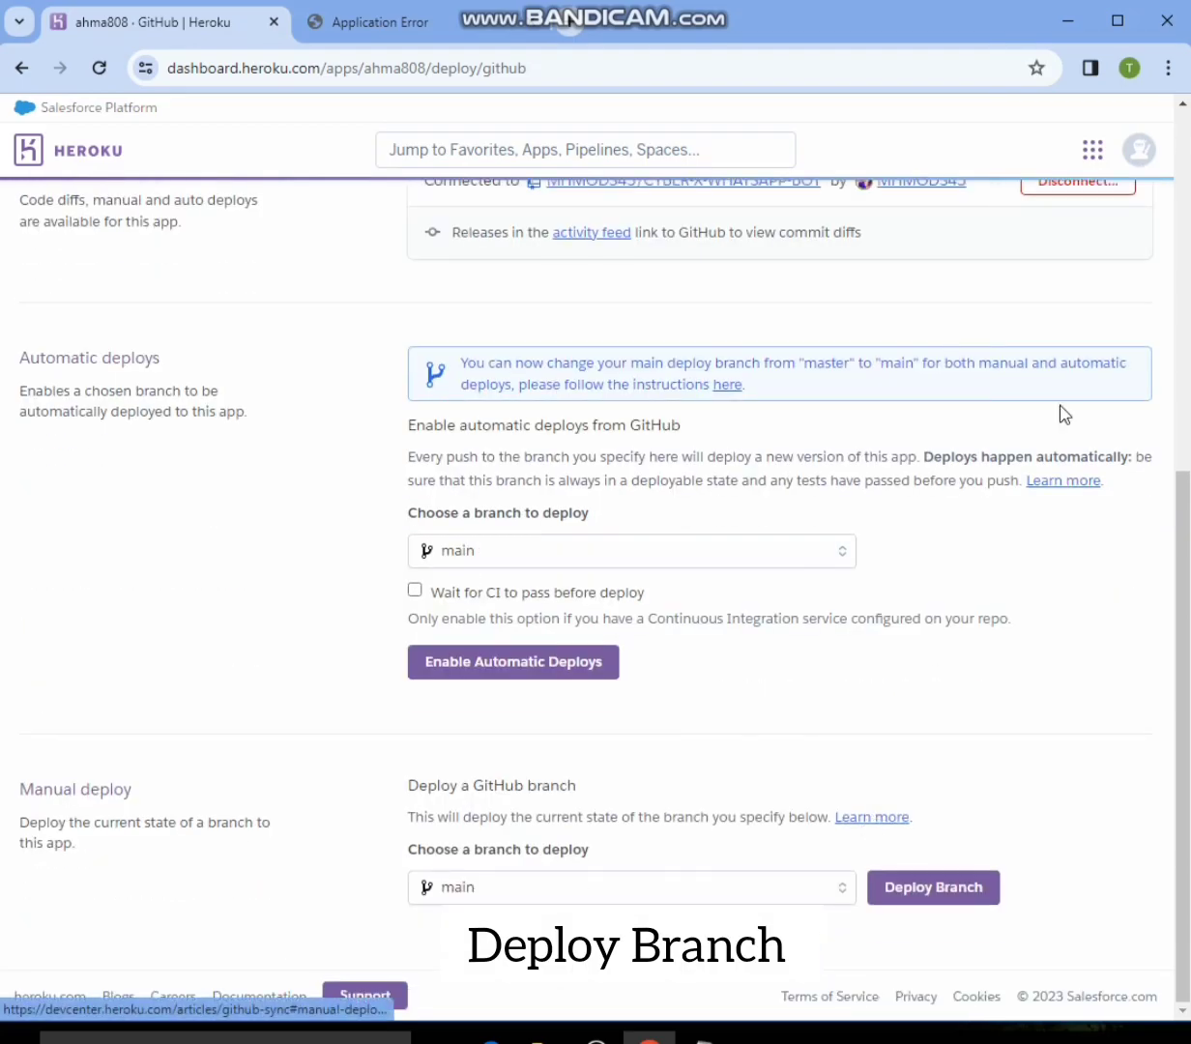
{"action": "left_click_drag", "start_coordinate": [804, 841], "coordinate": [1036, 933]}
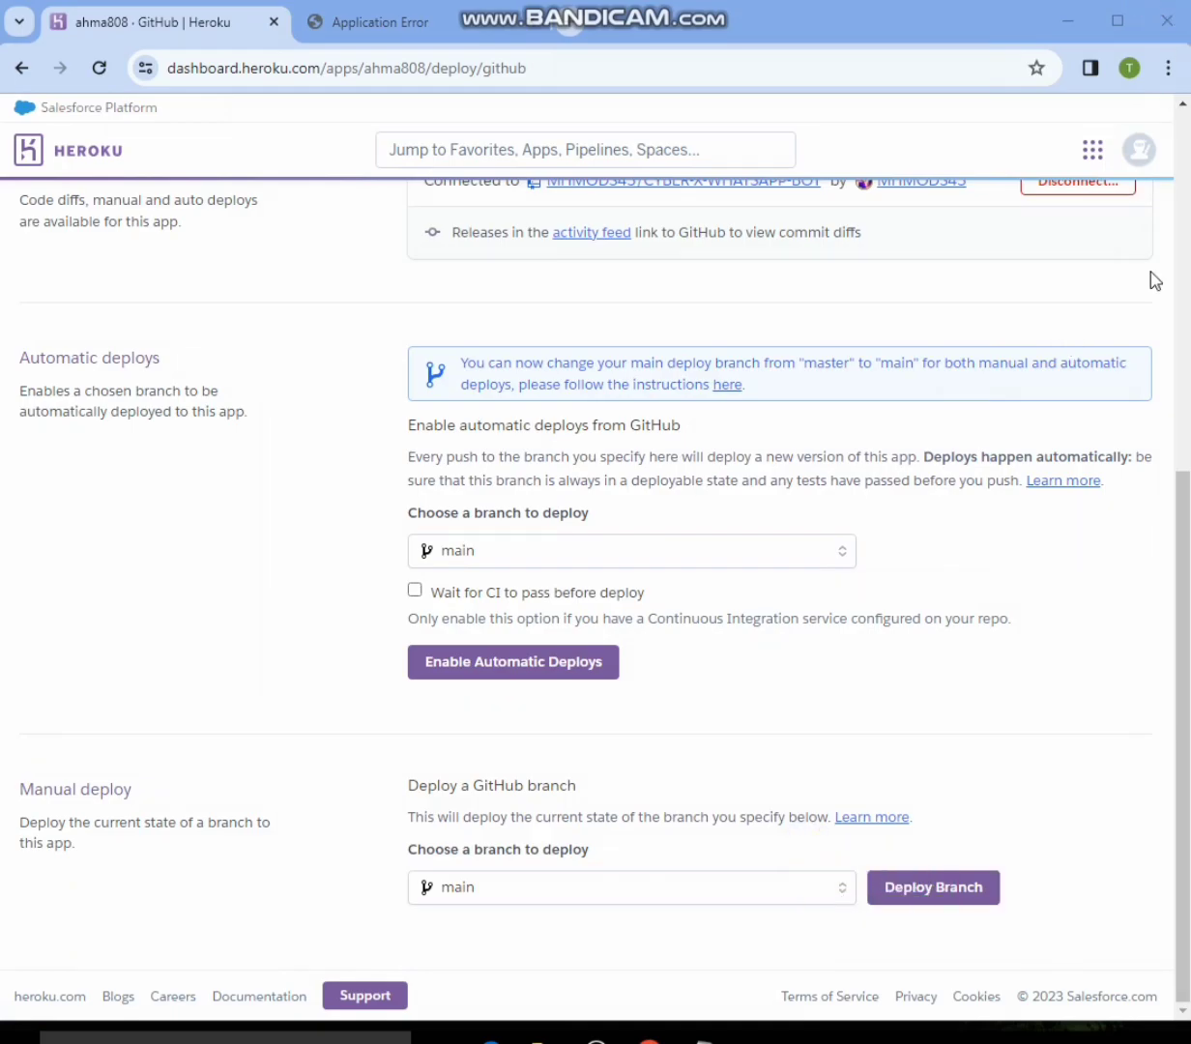
{"action": "left_click", "coordinate": [931, 883]}
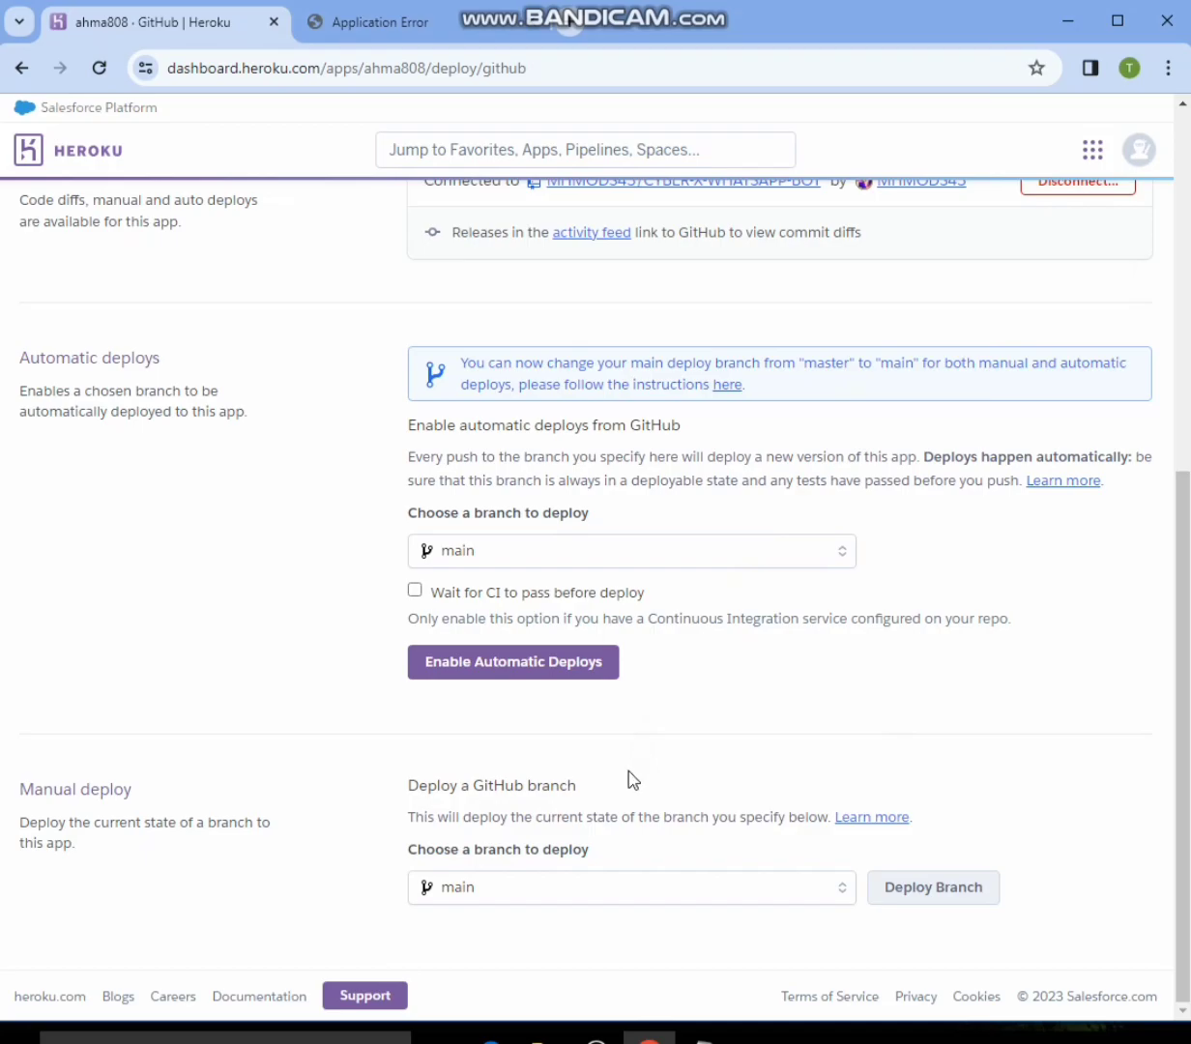
{"action": "scroll", "coordinate": [599, 832], "scroll_direction": "down", "scroll_amount": 4}
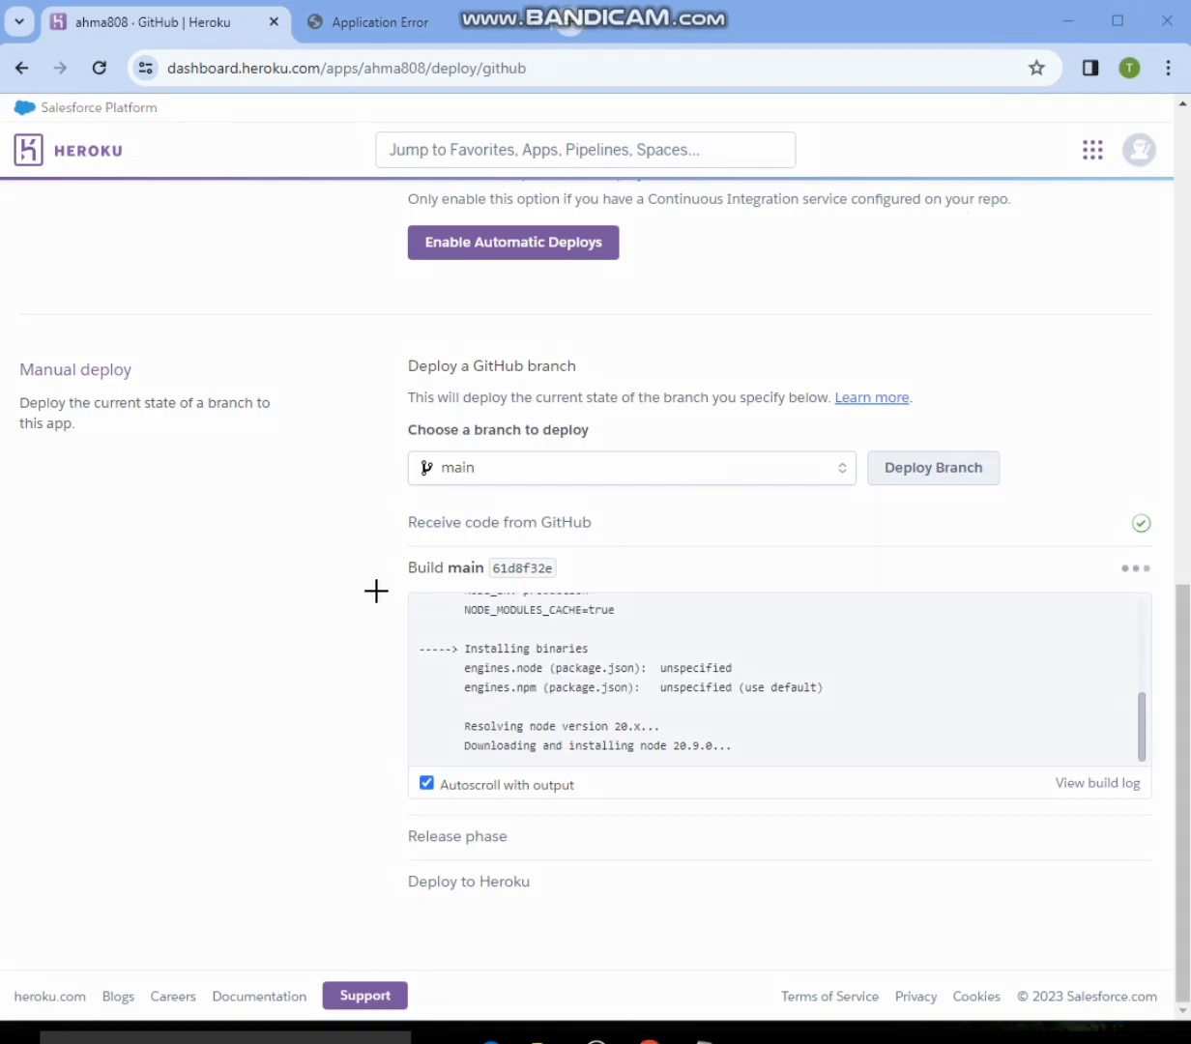
{"action": "mouse_move", "coordinate": [380, 551]}
{"action": "left_mouse_down"}
{"action": "mouse_move", "coordinate": [938, 832]}
{"action": "mouse_move", "coordinate": [1164, 825]}
{"action": "left_mouse_up"}
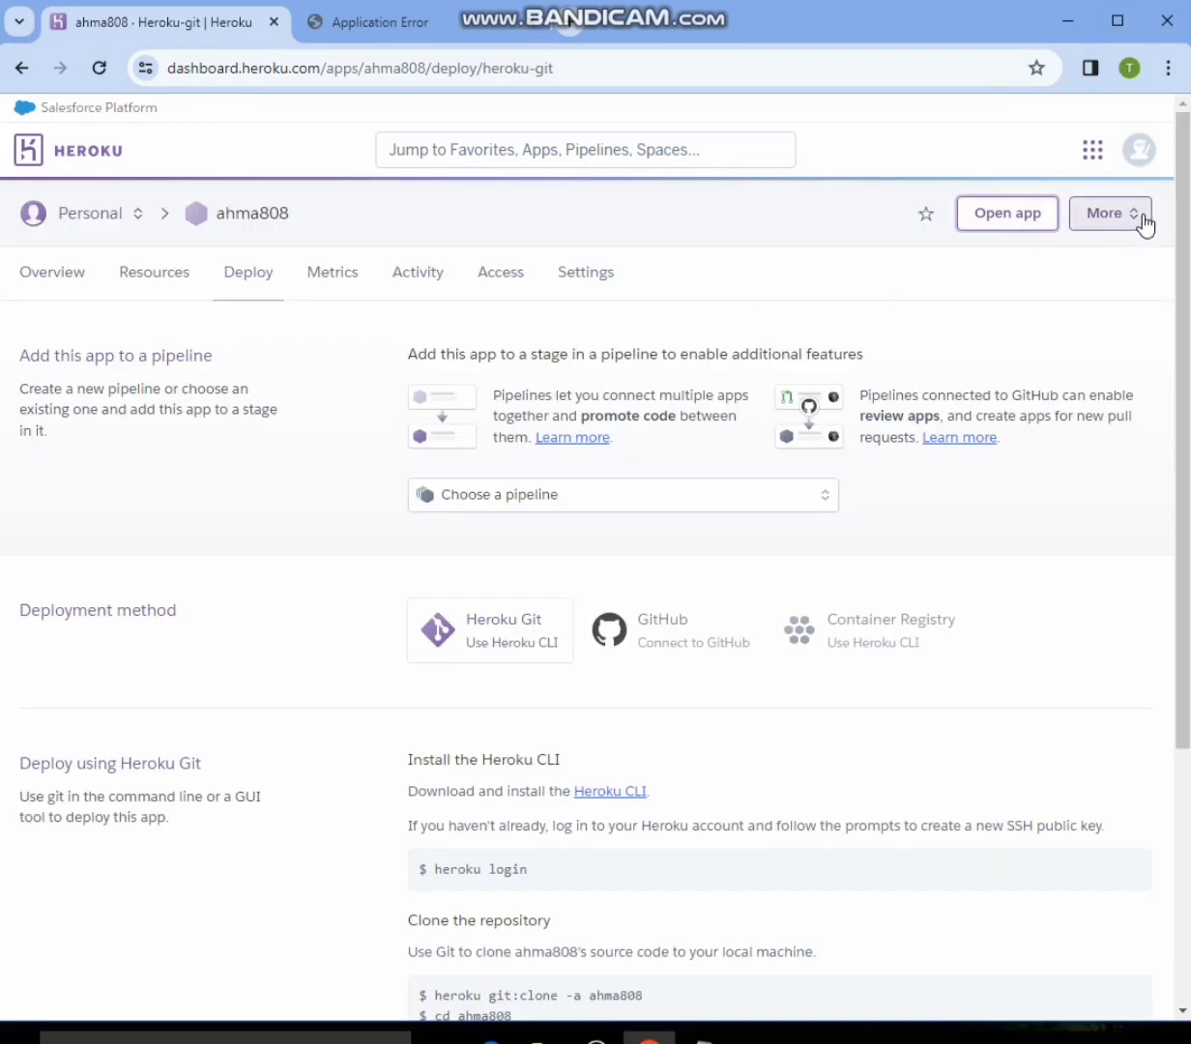
- View the ahma808 application logs and examine the worker's latest entries to check the bot's connection
{"action": "left_click", "coordinate": [1131, 224]}
{"action": "left_click", "coordinate": [1071, 263]}
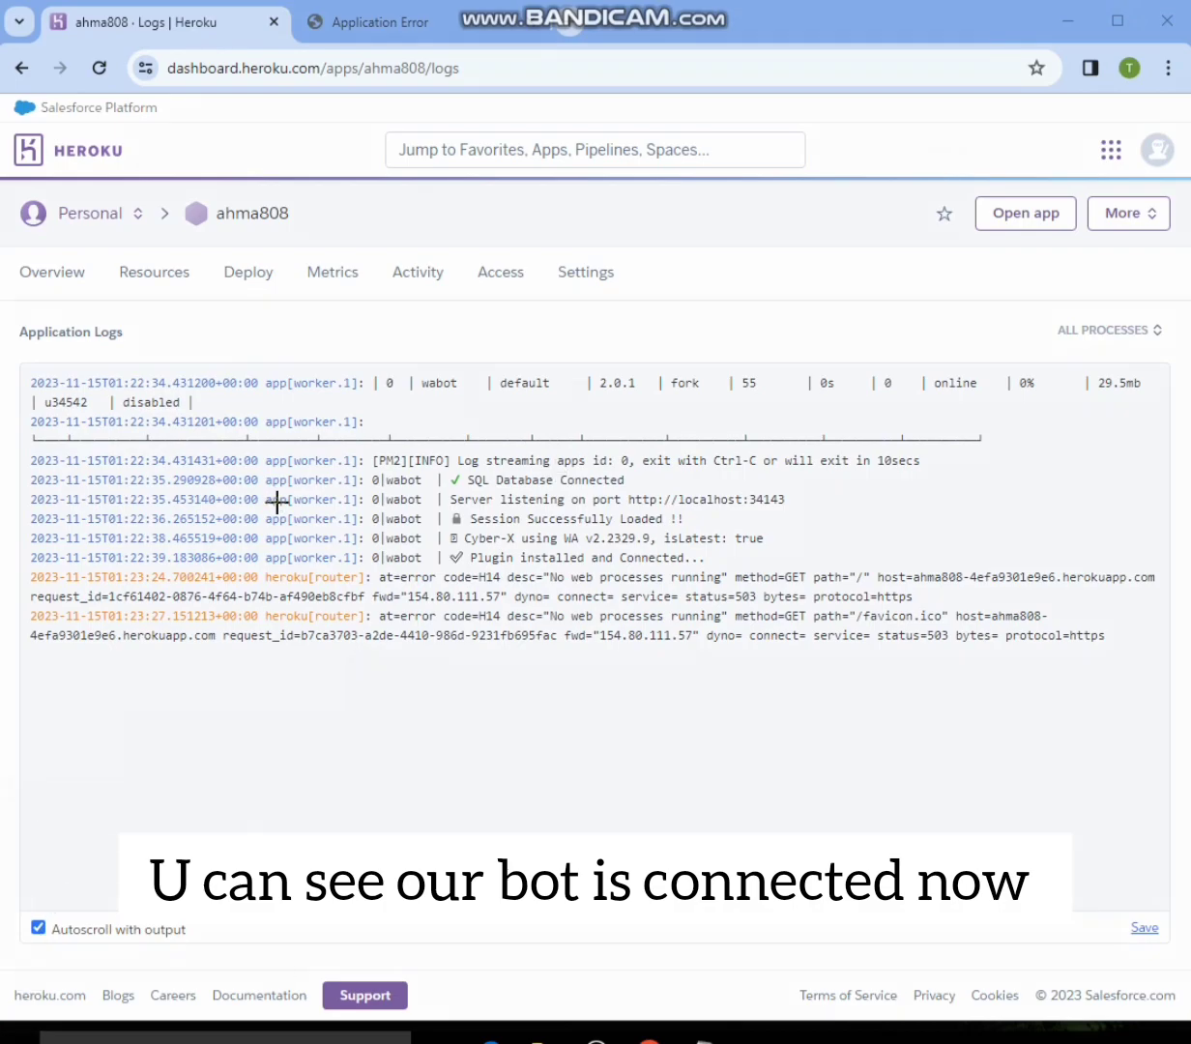
{"action": "mouse_move", "coordinate": [363, 438]}
{"action": "left_mouse_down"}
{"action": "mouse_move", "coordinate": [503, 564]}
{"action": "mouse_move", "coordinate": [904, 642]}
{"action": "mouse_move", "coordinate": [1145, 661]}
{"action": "left_mouse_up"}
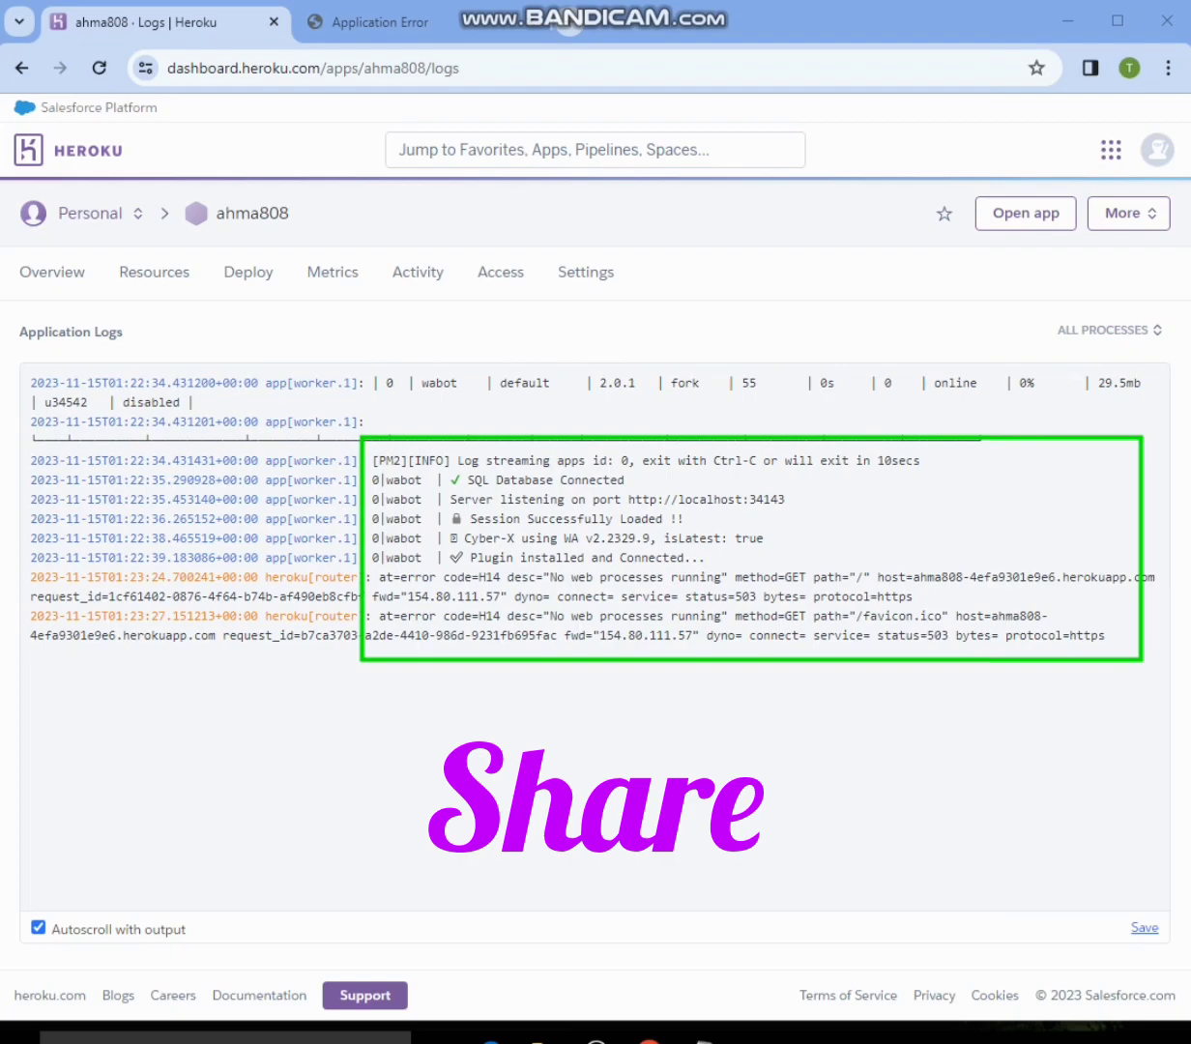